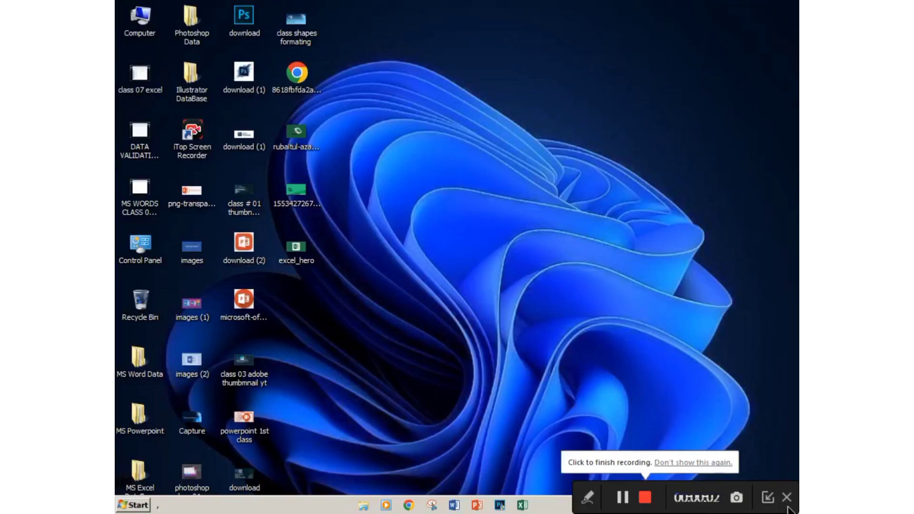
# Step: Refresh the desktop several times from its right-click menu
pyautogui.click(767, 499)
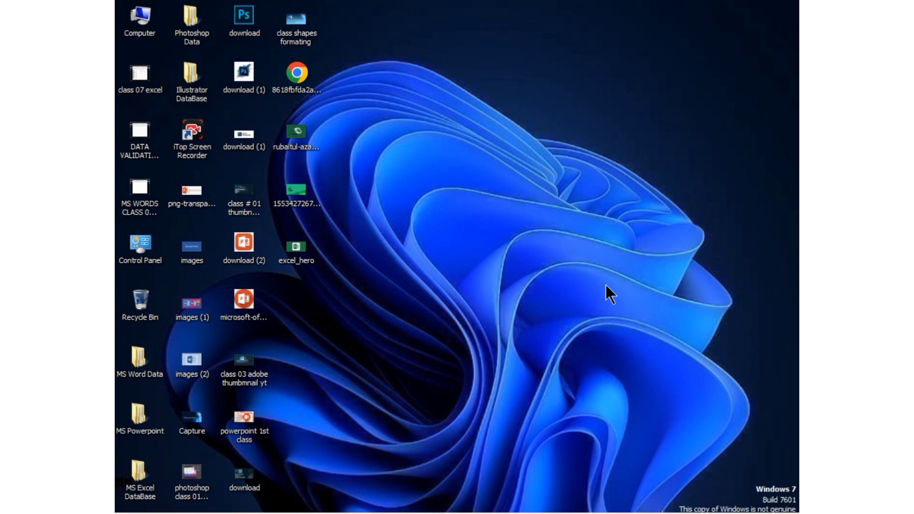
pyautogui.rightClick(443, 161)
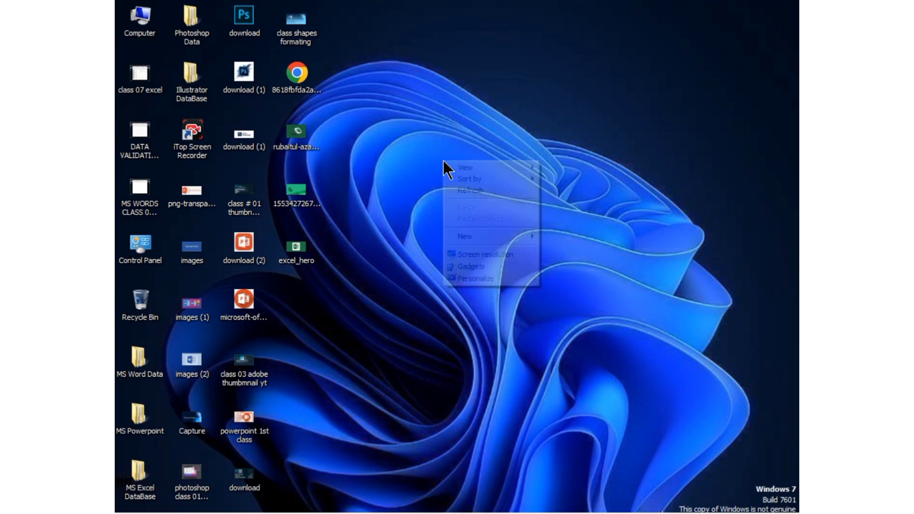
pyautogui.rightClick(477, 187)
pyautogui.click(500, 216)
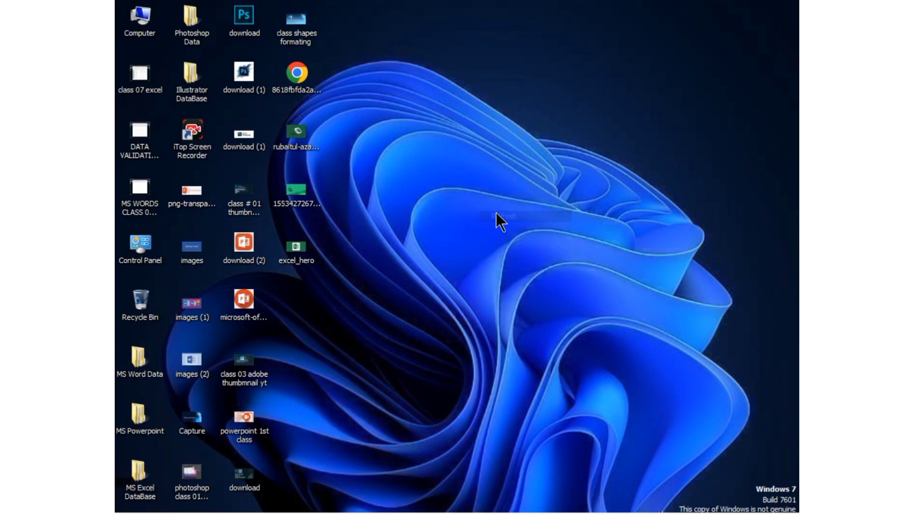
pyautogui.rightClick(477, 177)
pyautogui.click(510, 206)
pyautogui.rightClick(508, 207)
pyautogui.click(524, 235)
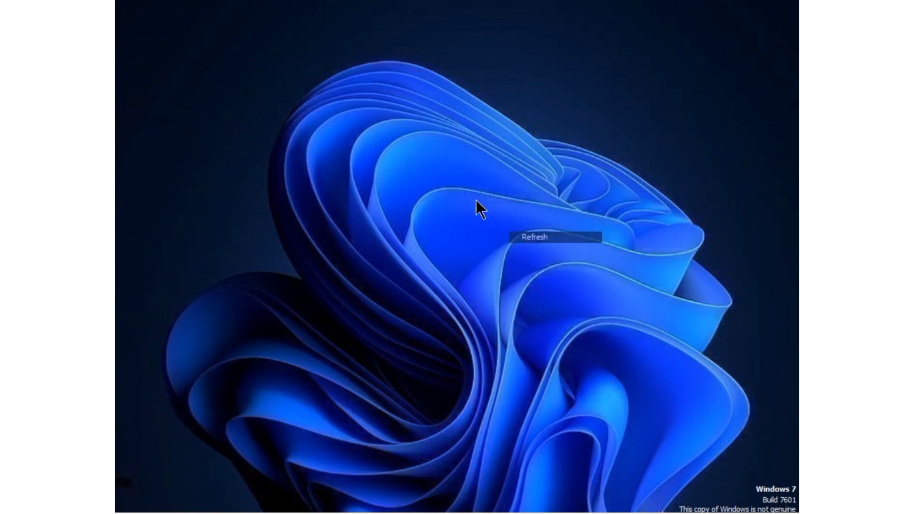
pyautogui.rightClick(445, 172)
pyautogui.click(482, 202)
pyautogui.rightClick(452, 169)
pyautogui.click(476, 197)
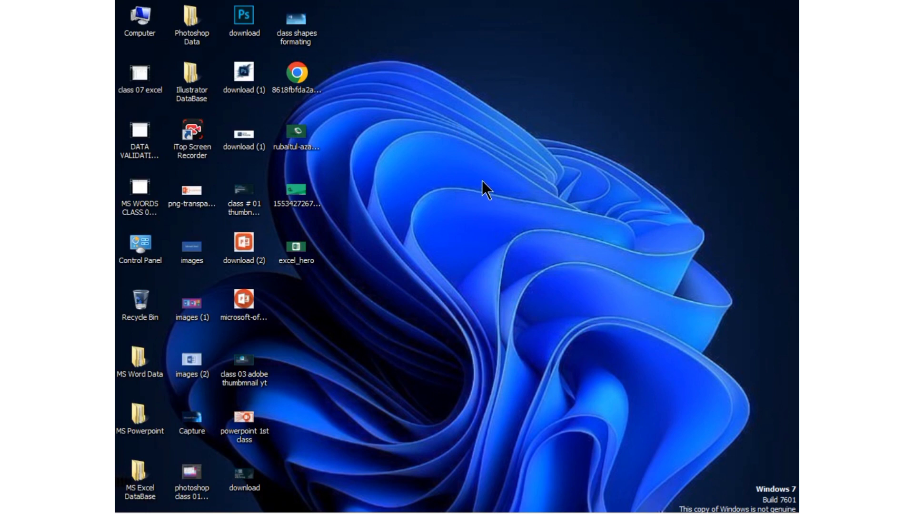
# Step: Launch PowerPoint by running the powerpnt command from the Windows Run dialog
pyautogui.press('super+r')
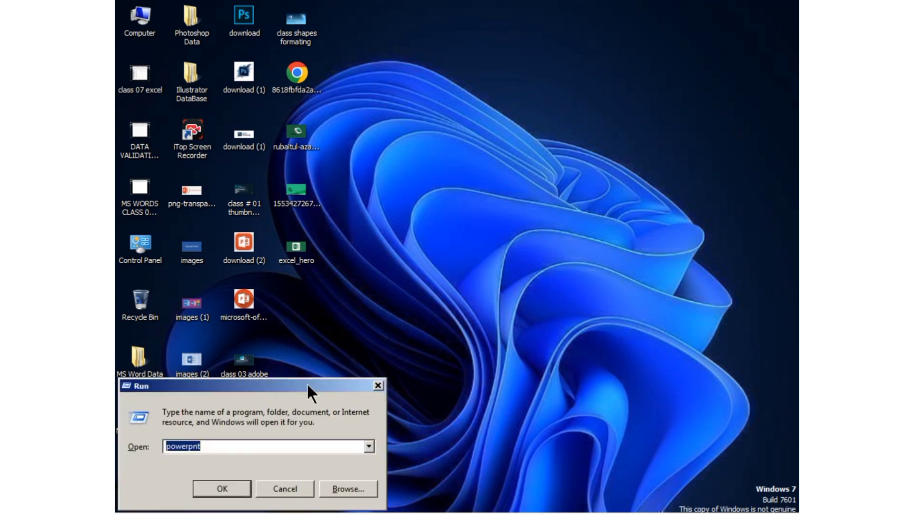
pyautogui.moveTo(308, 385)
pyautogui.mouseDown()
pyautogui.moveTo(505, 158)
pyautogui.moveTo(473, 163)
pyautogui.mouseUp()
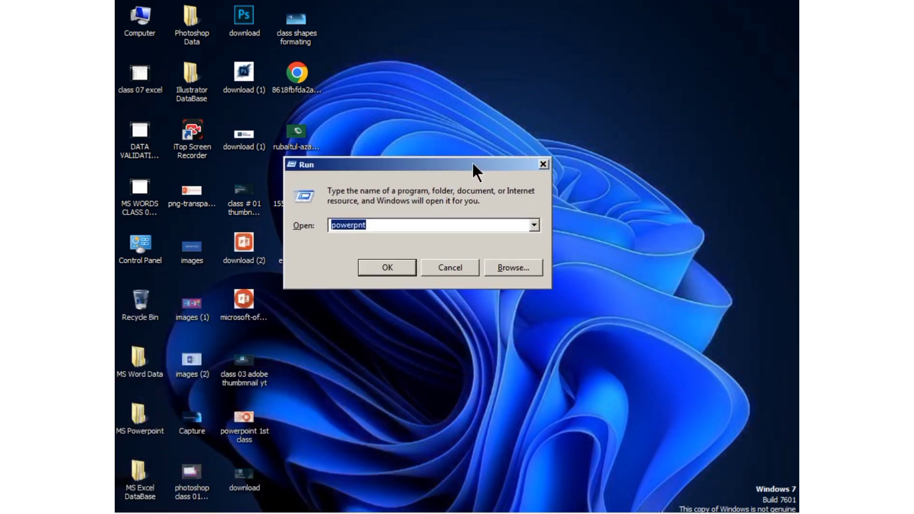
pyautogui.click(383, 225)
pyautogui.press('BackSpace')
pyautogui.press('BackSpace')
pyautogui.press('BackSpace')
pyautogui.press('BackSpace')
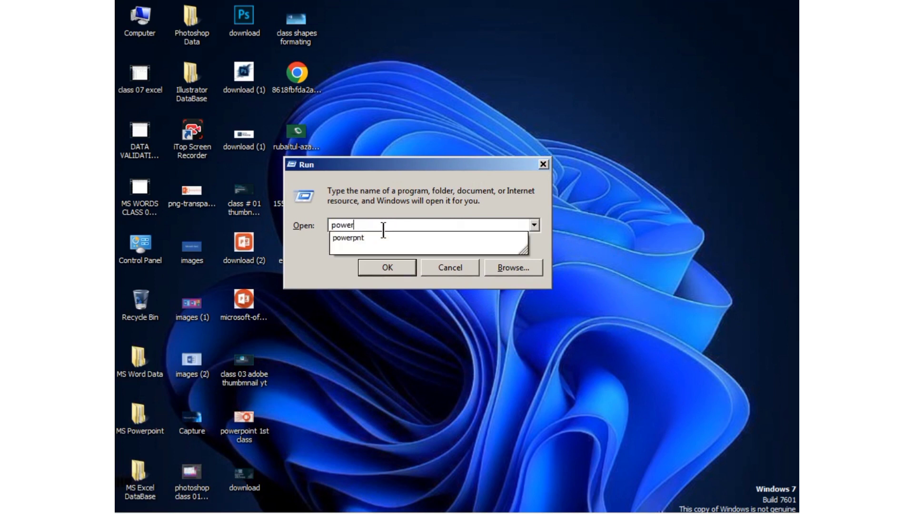
pyautogui.press('BackSpace')
pyautogui.press('BackSpace')
pyautogui.press('BackSpace')
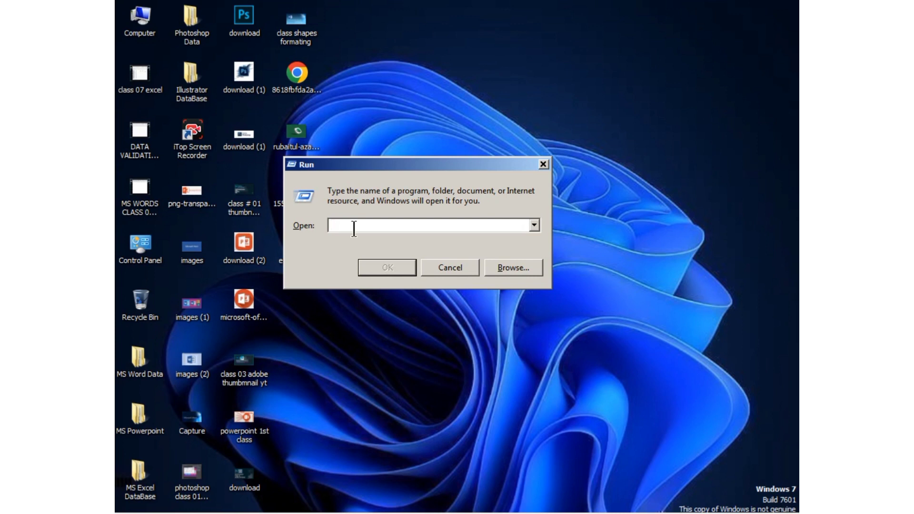
pyautogui.write('p')
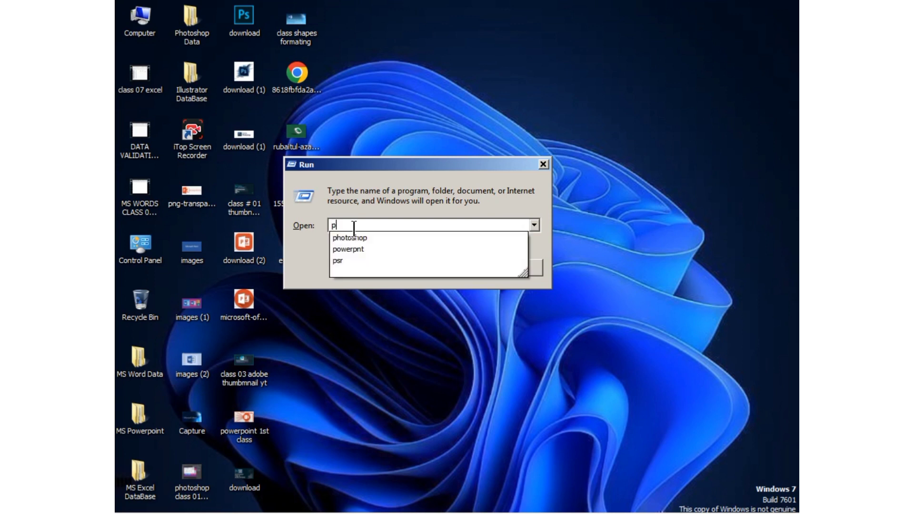
pyautogui.write('ow')
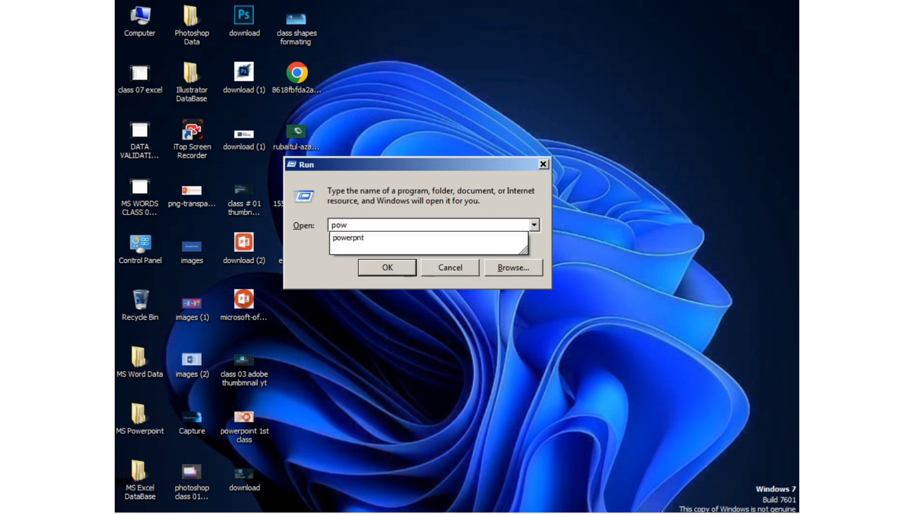
pyautogui.write('er')
pyautogui.write('pnt')
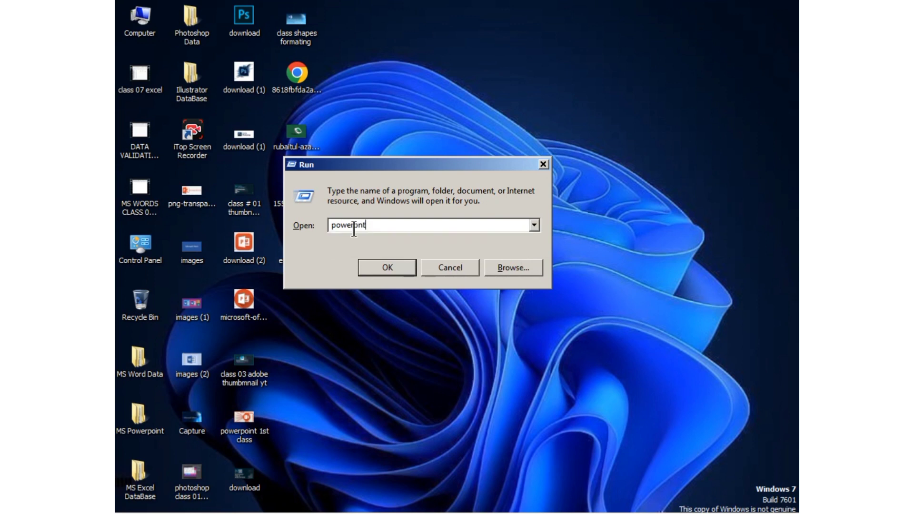
pyautogui.press('Return')
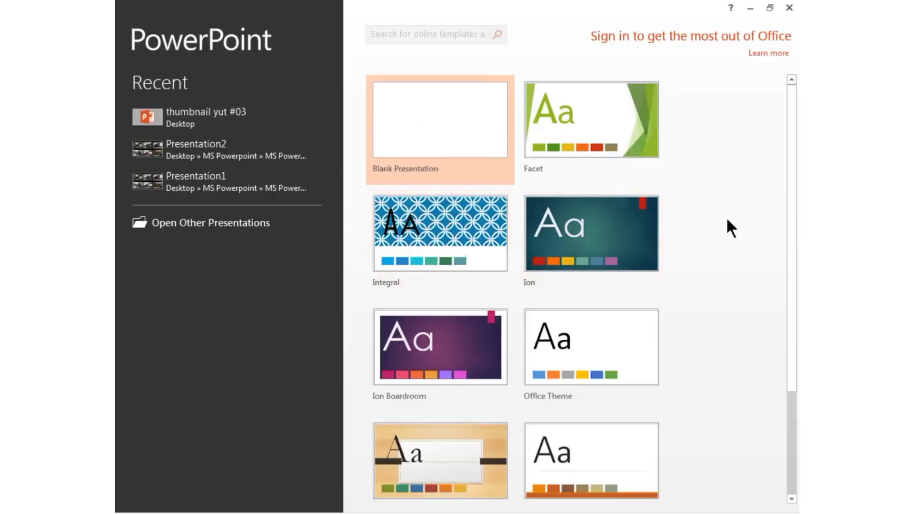
# Step: Dismiss the activation prompt, glance at the Open page, and start a Blank Presentation
pyautogui.scroll(-1, 552, 224)
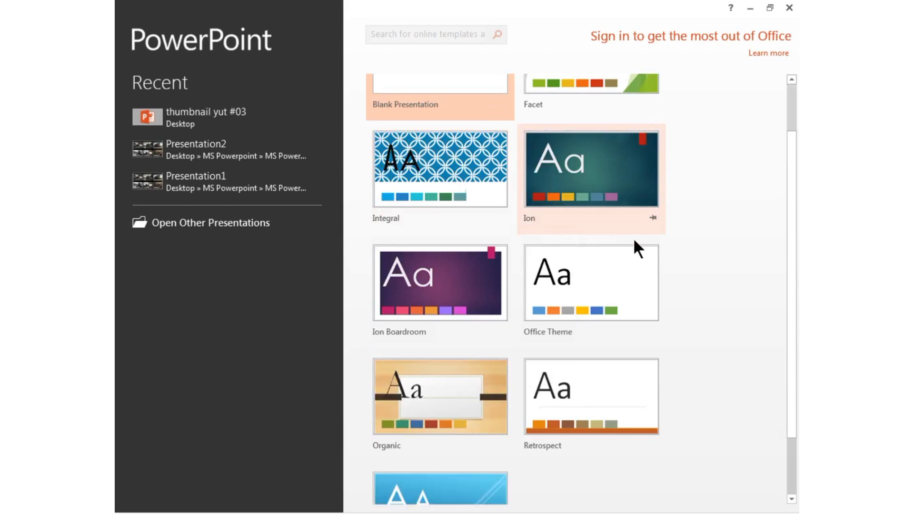
pyautogui.click(614, 118)
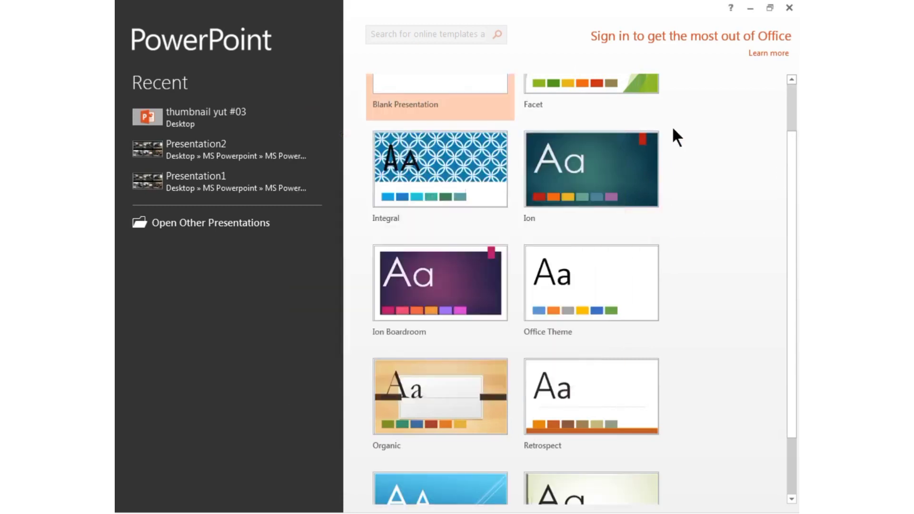
pyautogui.scroll(1, 794, 143)
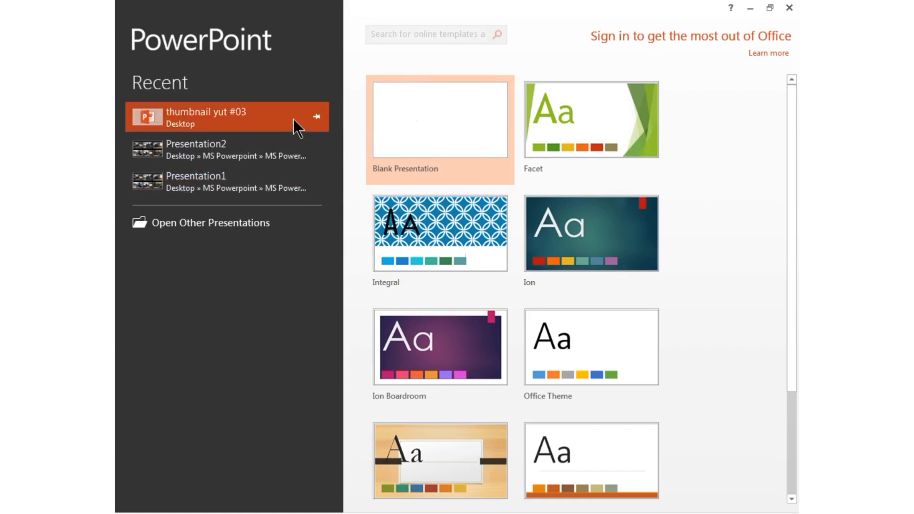
pyautogui.moveTo(227, 181)
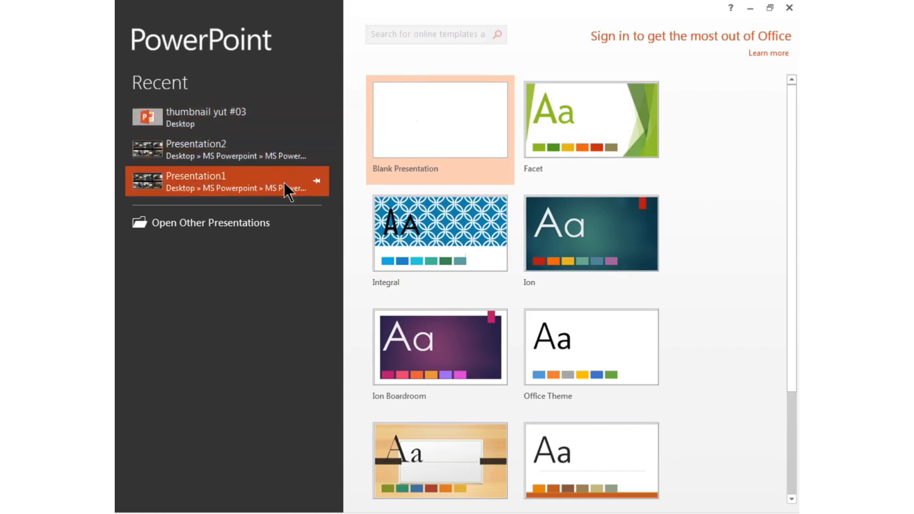
pyautogui.click(267, 227)
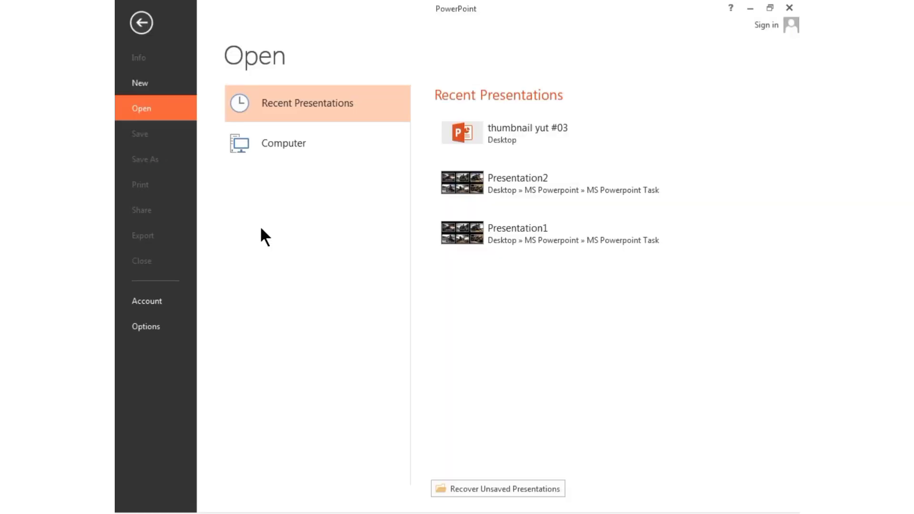
pyautogui.click(142, 26)
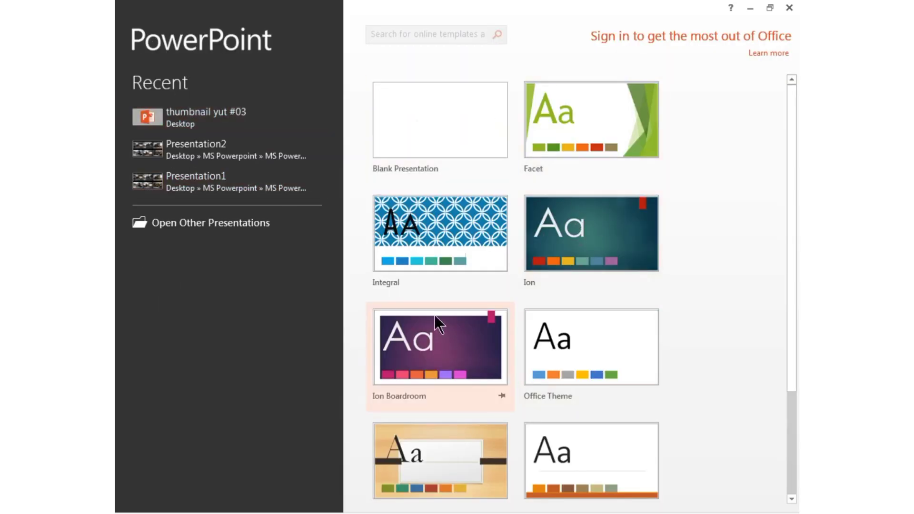
pyautogui.click(438, 115)
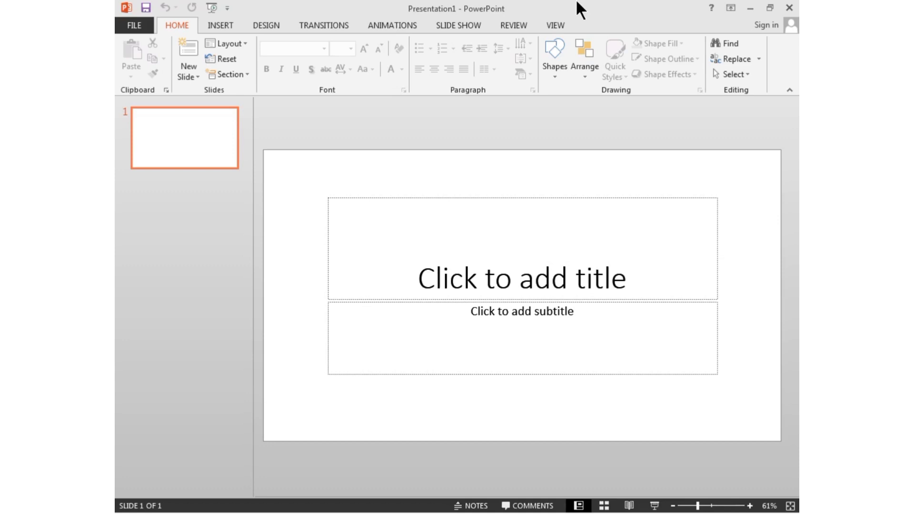
pyautogui.click(278, 27)
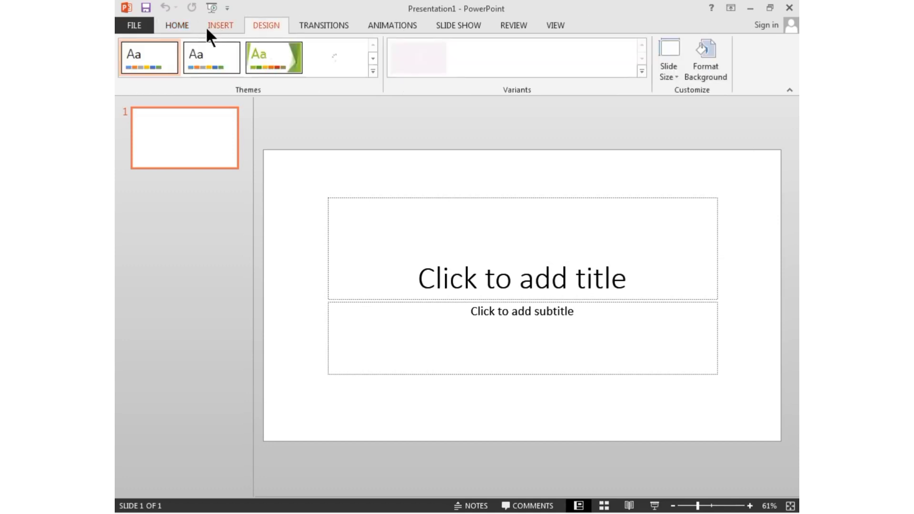
pyautogui.click(212, 26)
pyautogui.click(178, 24)
pyautogui.click(221, 27)
pyautogui.click(245, 27)
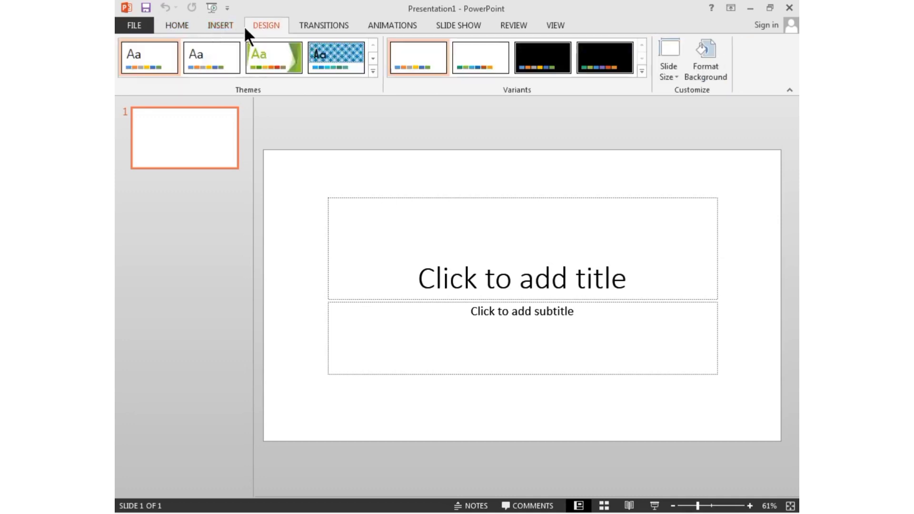
pyautogui.click(188, 24)
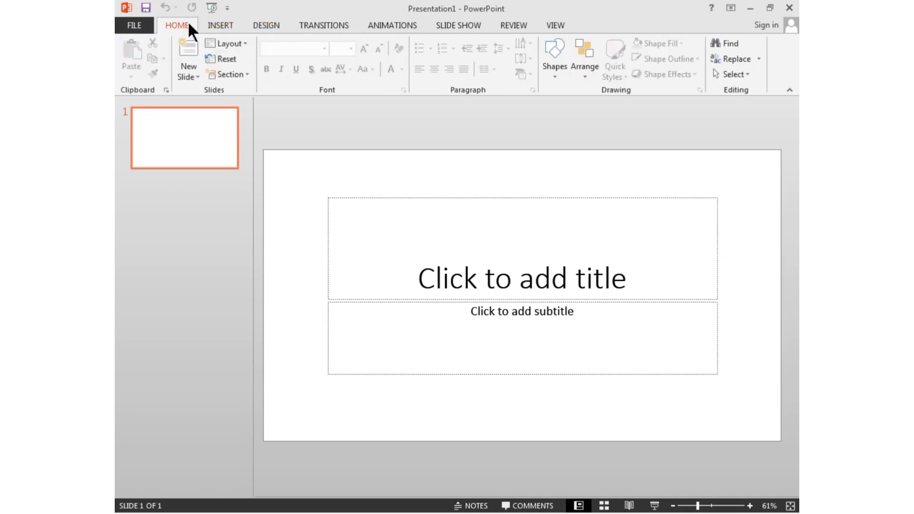
pyautogui.click(222, 25)
pyautogui.click(255, 25)
pyautogui.click(183, 26)
pyautogui.click(206, 25)
pyautogui.click(192, 26)
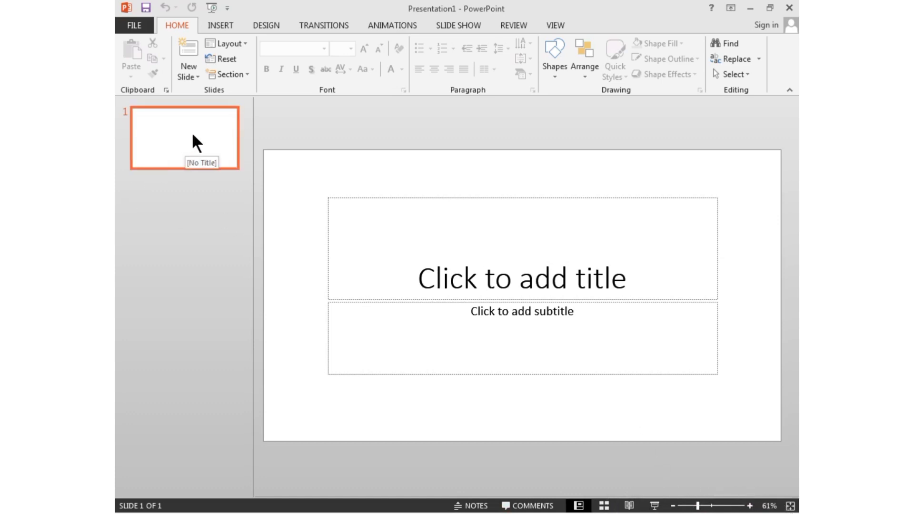
pyautogui.click(228, 23)
pyautogui.click(190, 23)
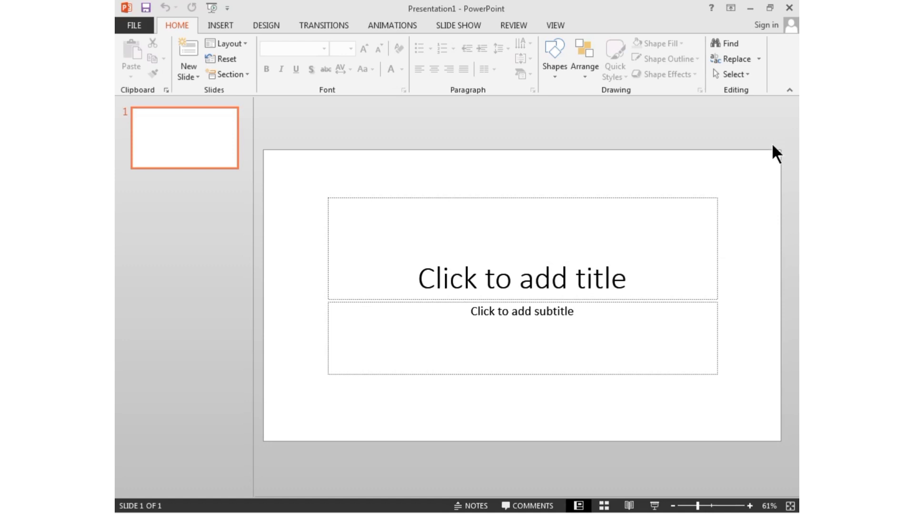
pyautogui.click(238, 26)
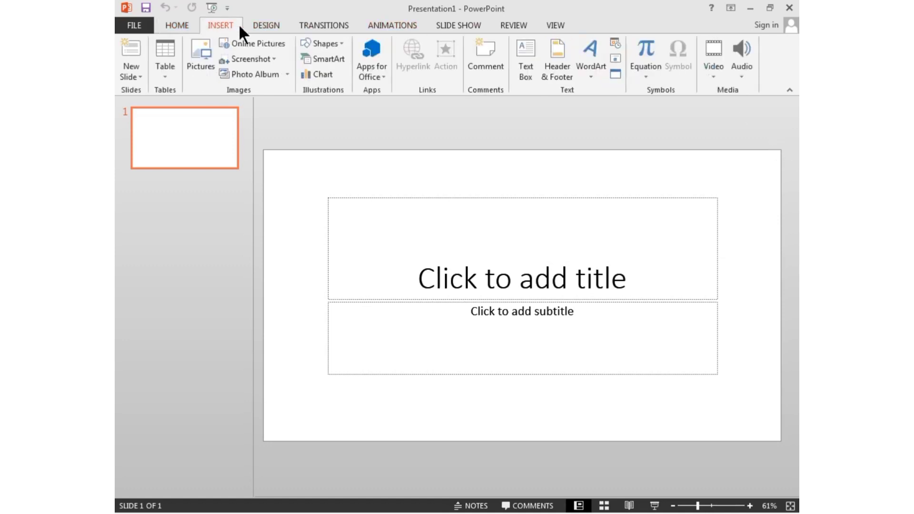
pyautogui.click(263, 26)
pyautogui.click(233, 25)
pyautogui.click(183, 25)
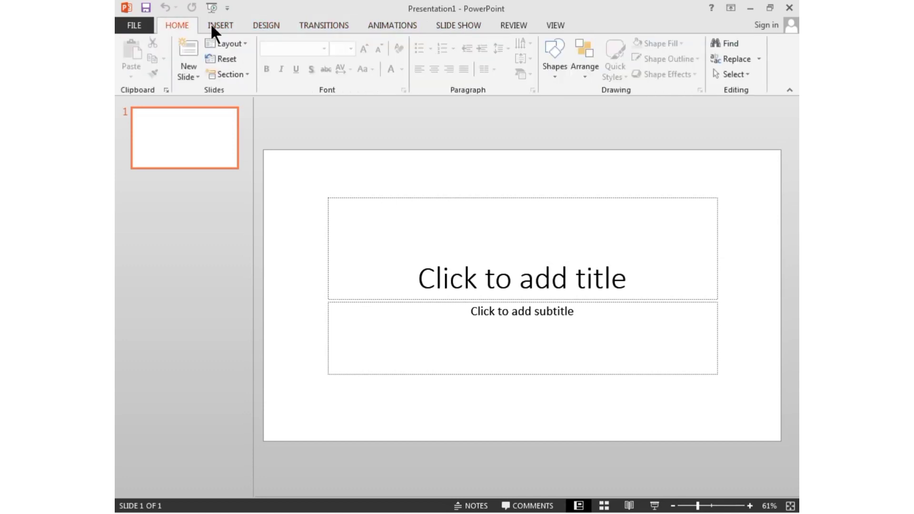
pyautogui.click(226, 25)
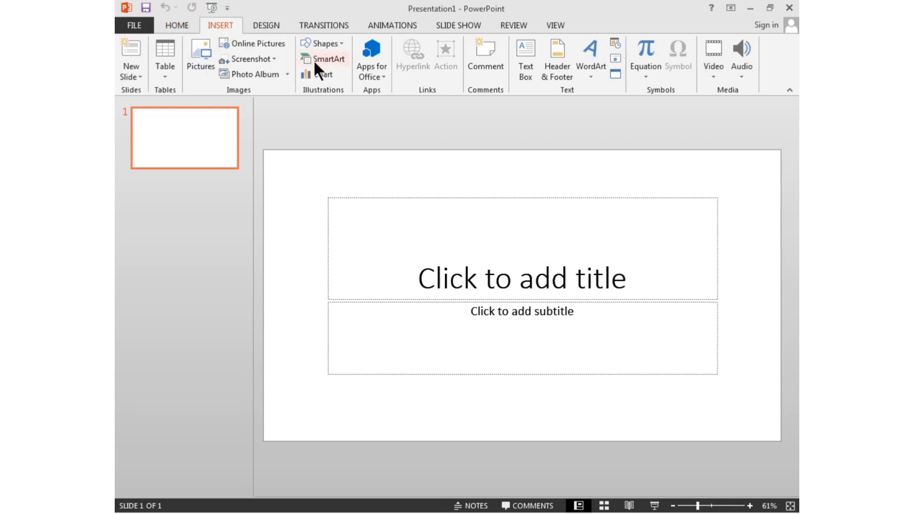
pyautogui.click(187, 27)
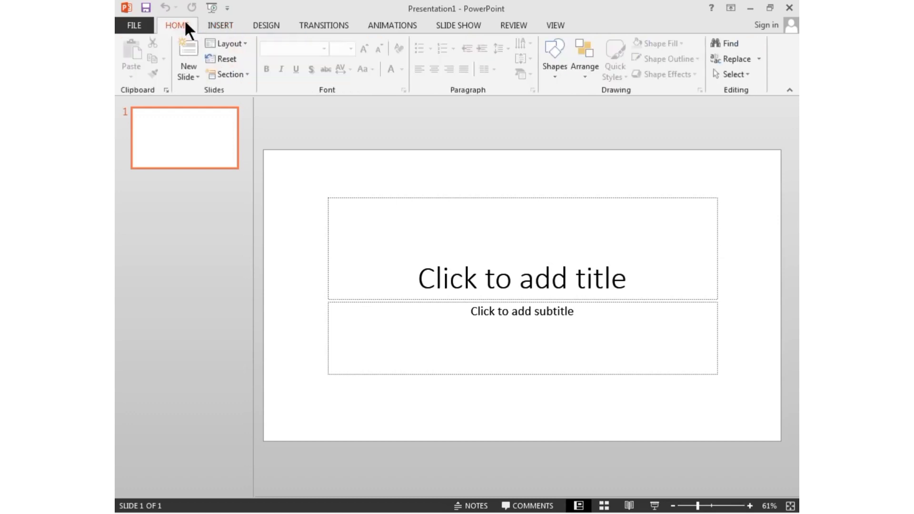
pyautogui.click(221, 24)
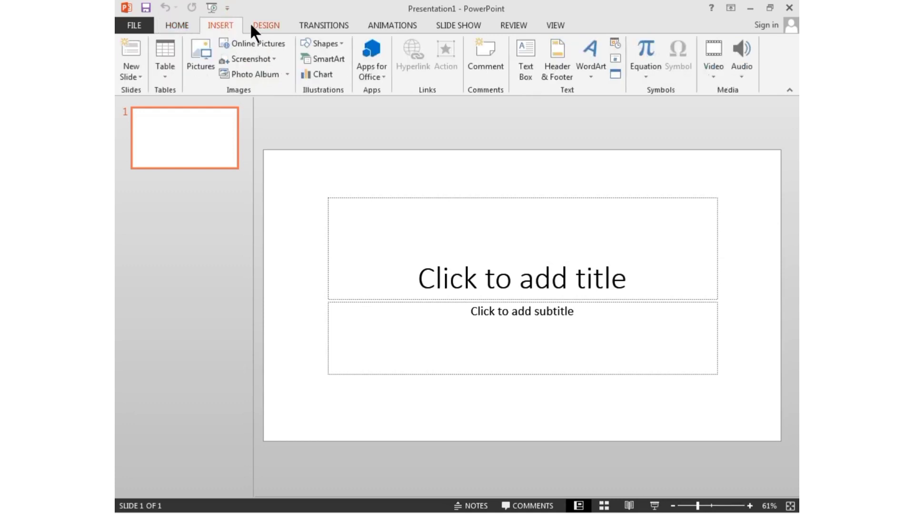
pyautogui.click(185, 26)
pyautogui.click(220, 24)
pyautogui.click(266, 25)
pyautogui.click(220, 26)
pyautogui.click(187, 26)
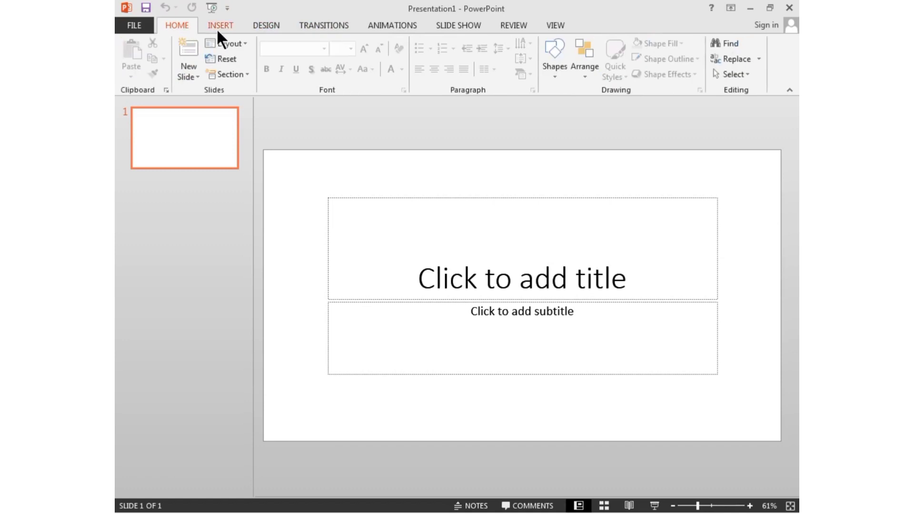
pyautogui.click(220, 28)
pyautogui.click(181, 26)
pyautogui.click(222, 26)
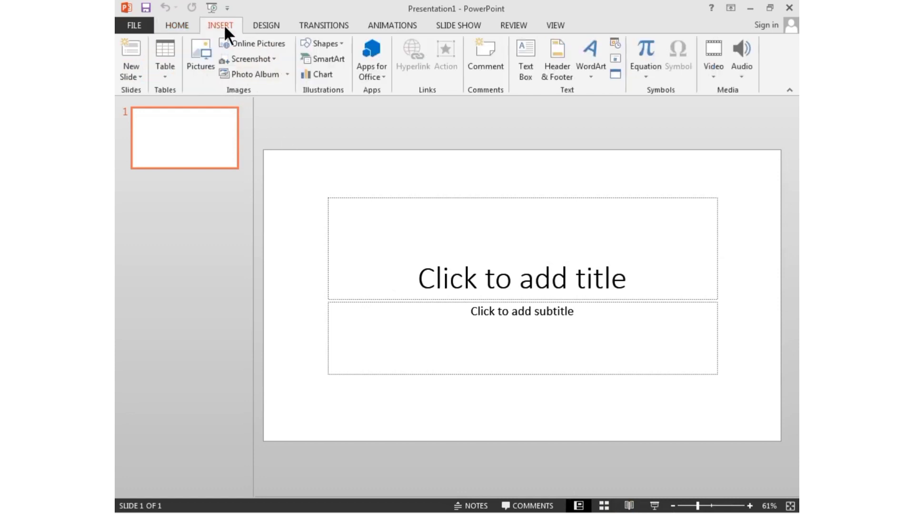
pyautogui.click(269, 27)
pyautogui.click(169, 26)
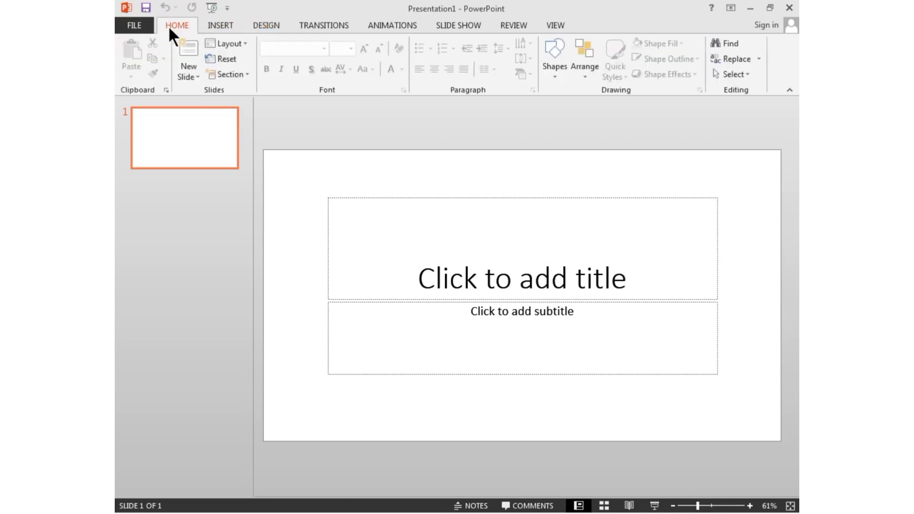
pyautogui.click(275, 24)
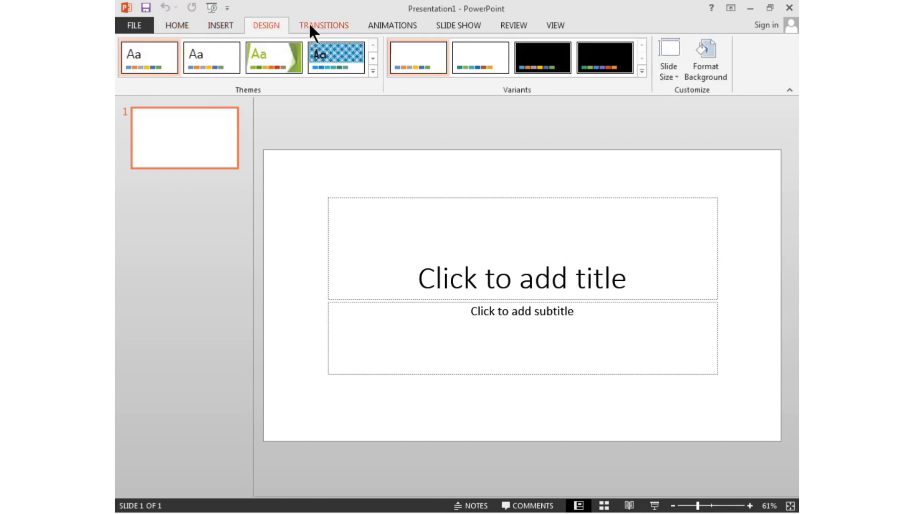
pyautogui.click(219, 27)
pyautogui.click(177, 24)
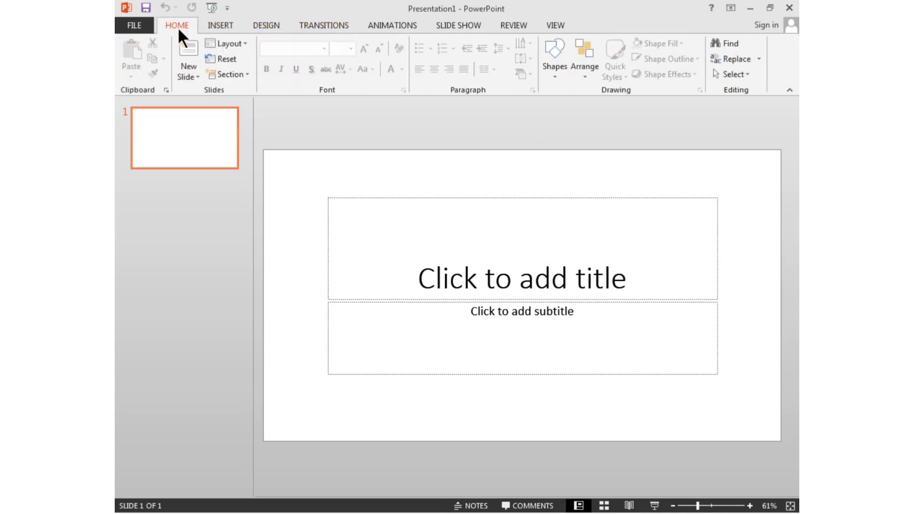
pyautogui.click(194, 73)
# Step: Add two Title and Content slides after the title slide, then return to slide 1
pyautogui.click(194, 74)
pyautogui.click(187, 75)
pyautogui.click(191, 56)
pyautogui.click(190, 52)
pyautogui.click(188, 53)
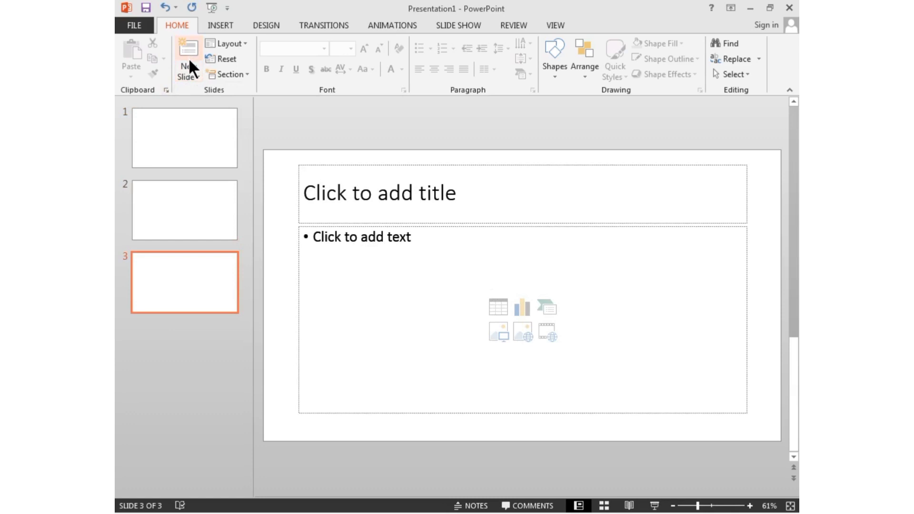
pyautogui.click(194, 116)
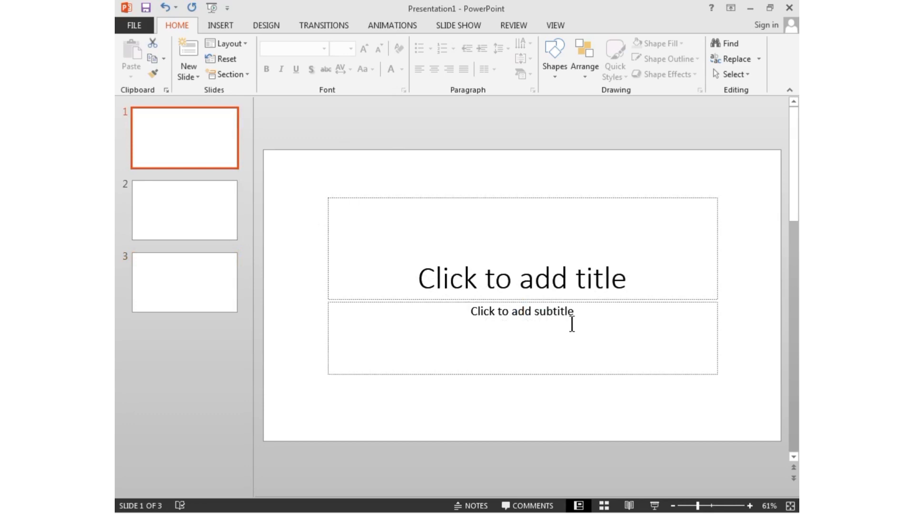
# Step: Type 'ptp point to point the computer leaning institute' as the slide 1 title
pyautogui.click(440, 279)
pyautogui.click(421, 331)
pyautogui.click(569, 283)
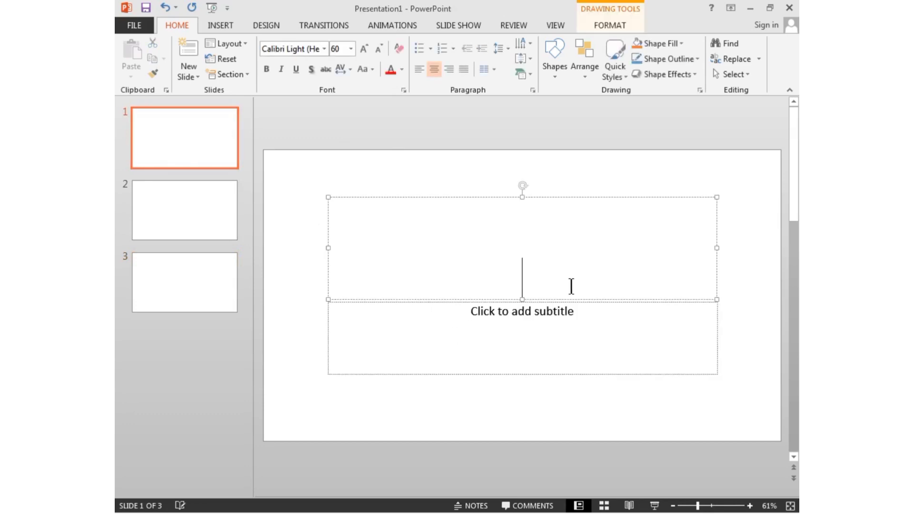
pyautogui.click(515, 327)
pyautogui.click(594, 274)
pyautogui.write('ptp ')
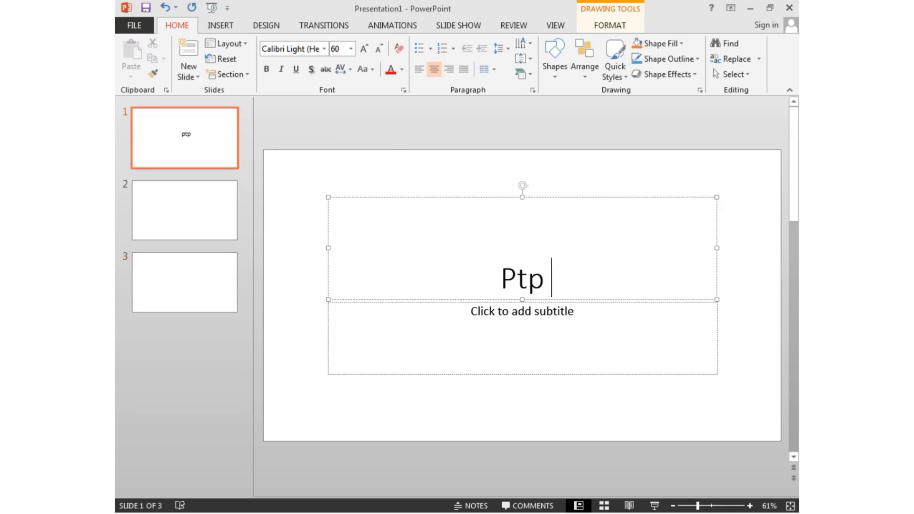
pyautogui.write('point ')
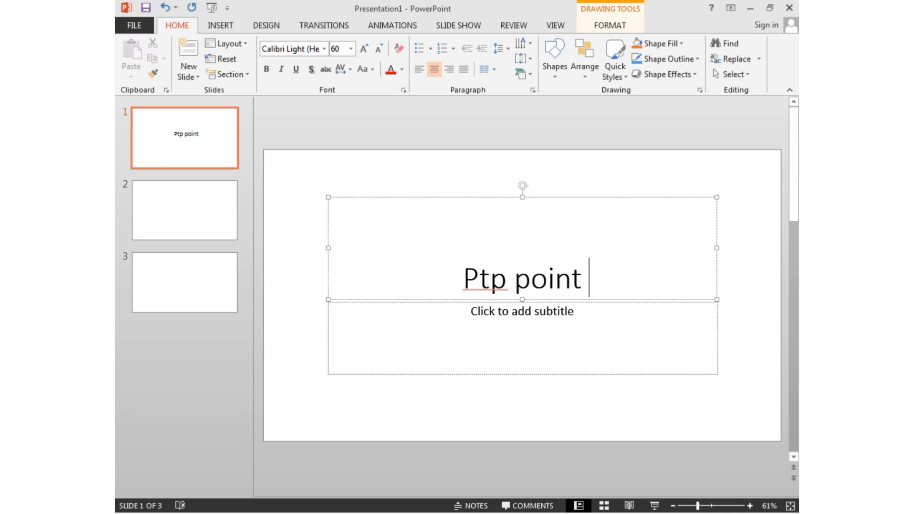
pyautogui.write('to po')
pyautogui.press('BackSpace')
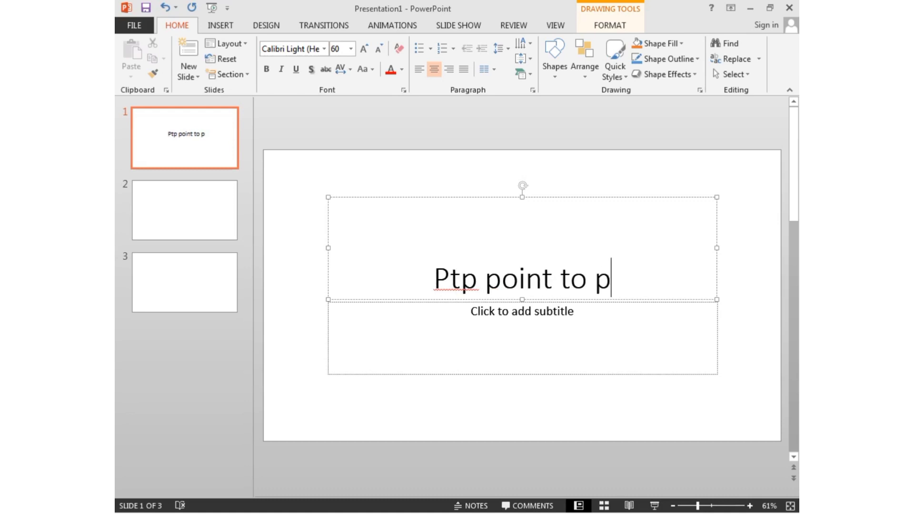
pyautogui.write('oint the ')
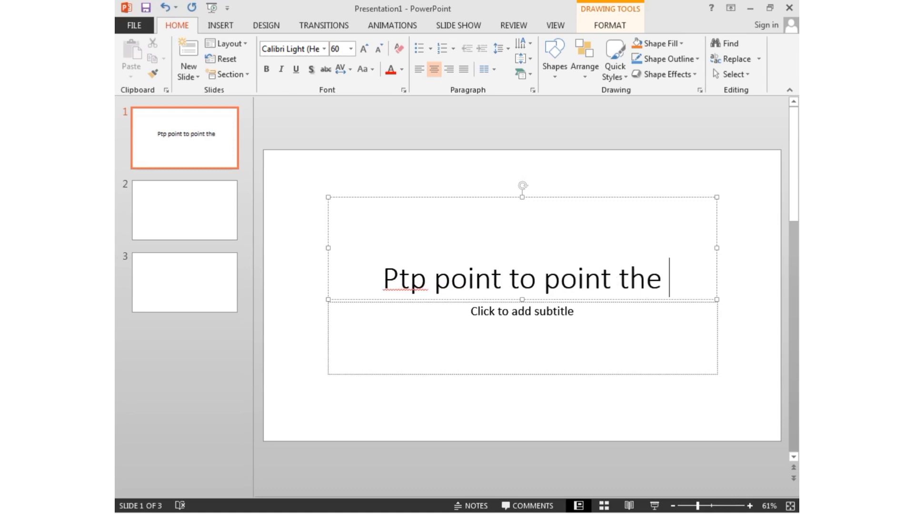
pyautogui.write('computer ')
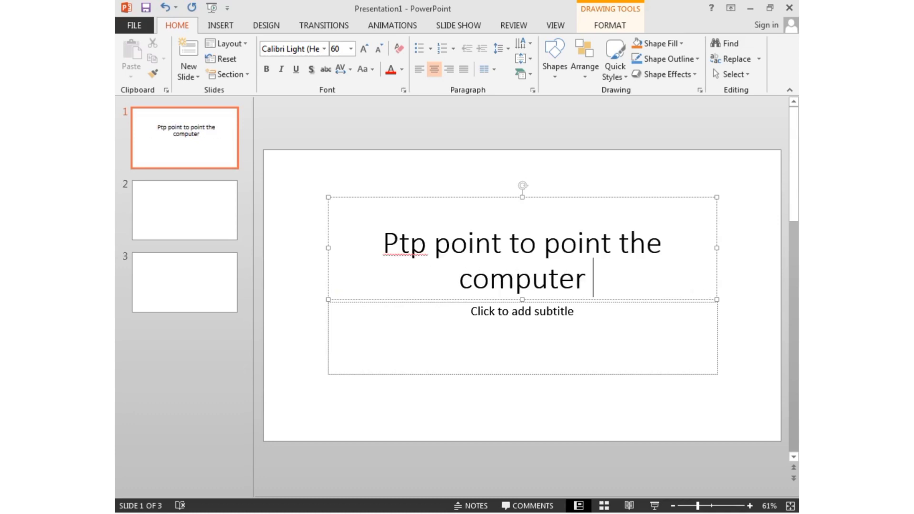
pyautogui.write('leaning i')
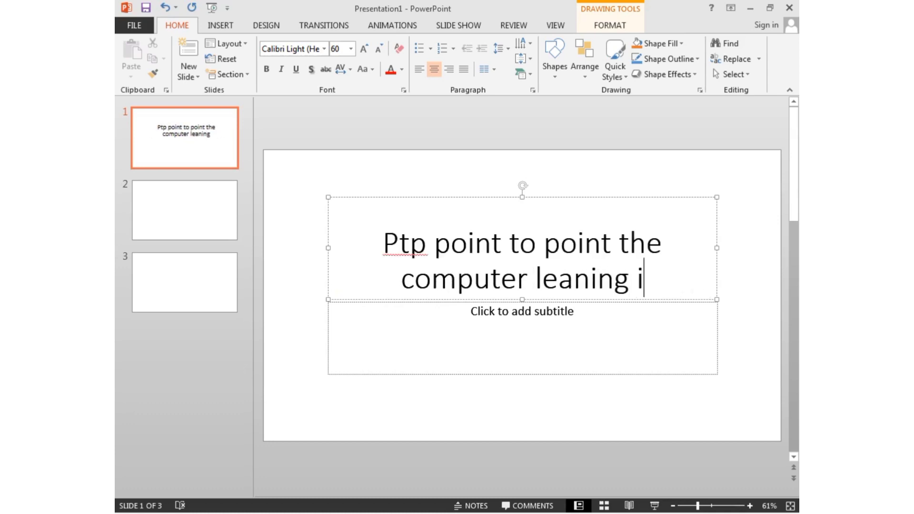
pyautogui.write('nstityu')
pyautogui.press('BackSpace')
pyautogui.press('BackSpace')
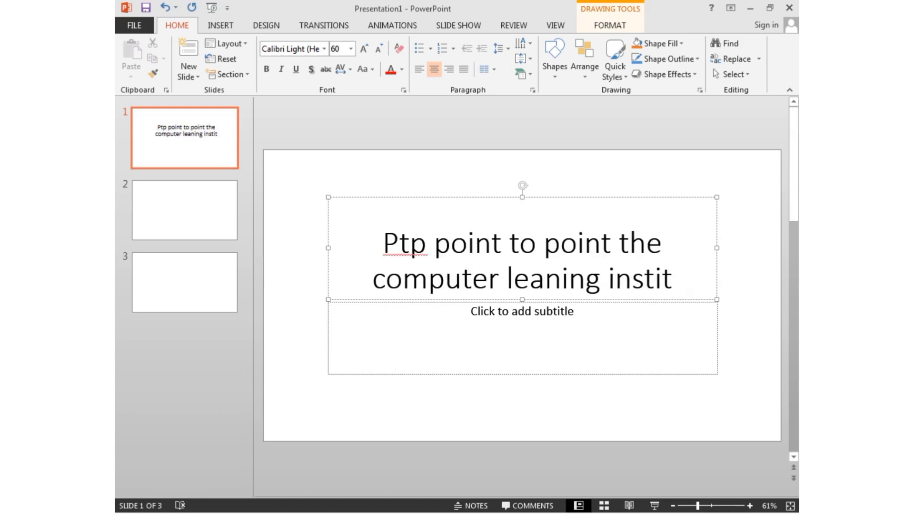
pyautogui.press('BackSpace')
pyautogui.write('y')
pyautogui.press('BackSpace')
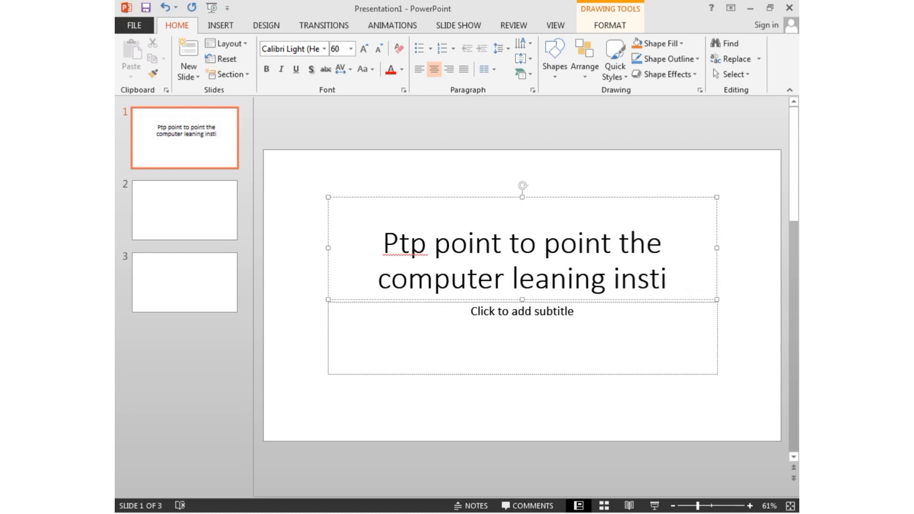
pyautogui.write('tute')
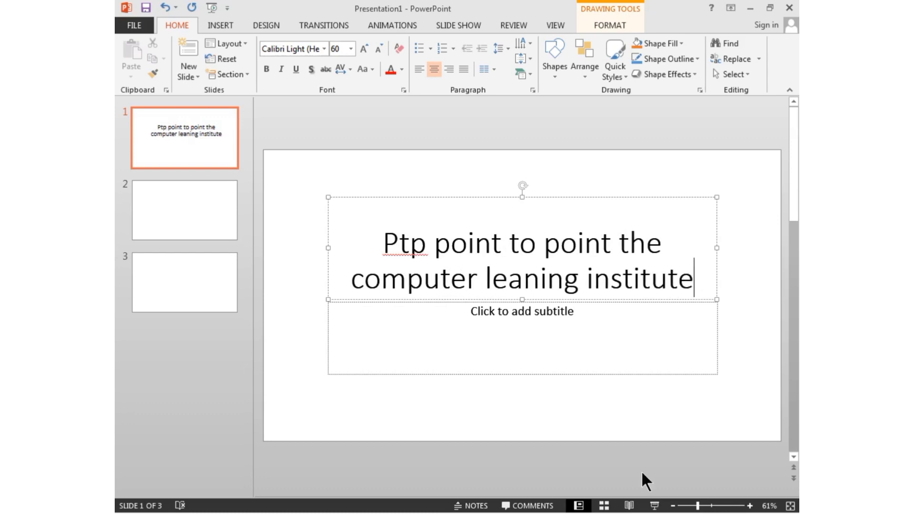
# Step: Correct the title's first word so it reads 'P02p point to point the computer leaning institute'
pyautogui.click(401, 245)
pyautogui.write('0')
pyautogui.press('Delete')
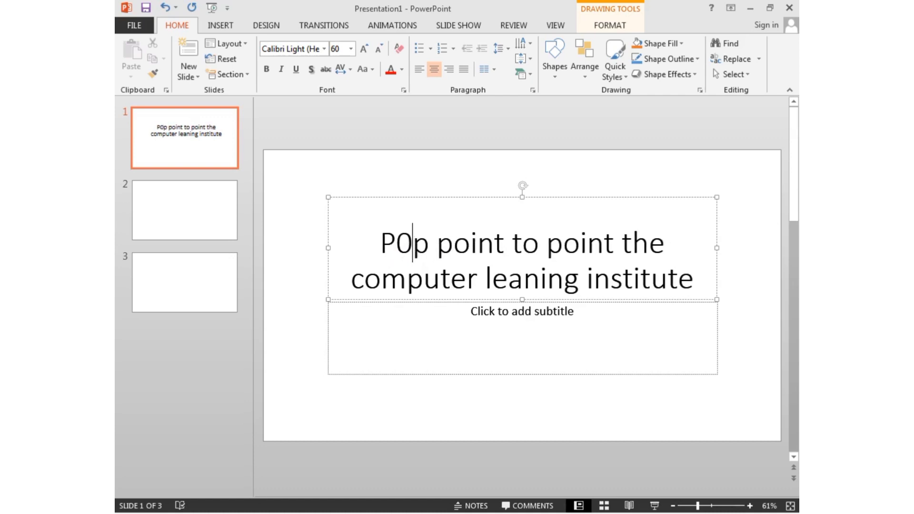
pyautogui.write('2')
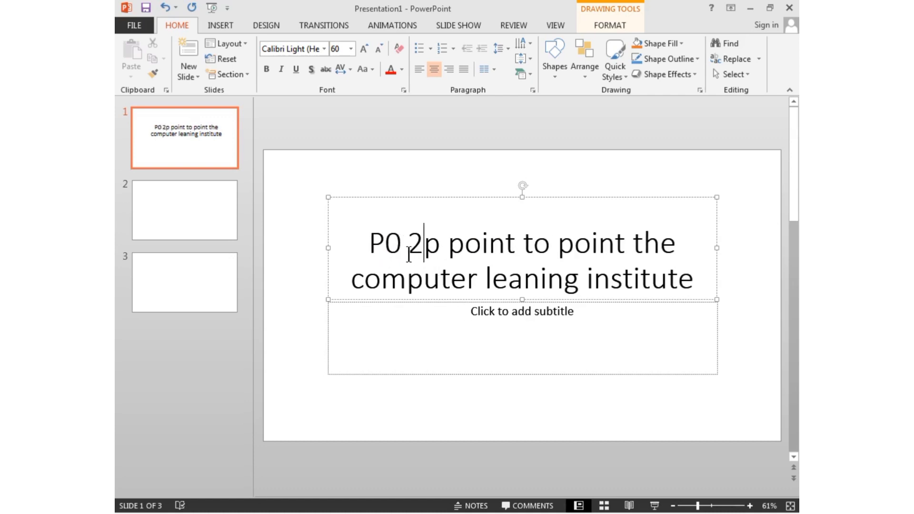
pyautogui.press('BackSpace')
pyautogui.click(573, 313)
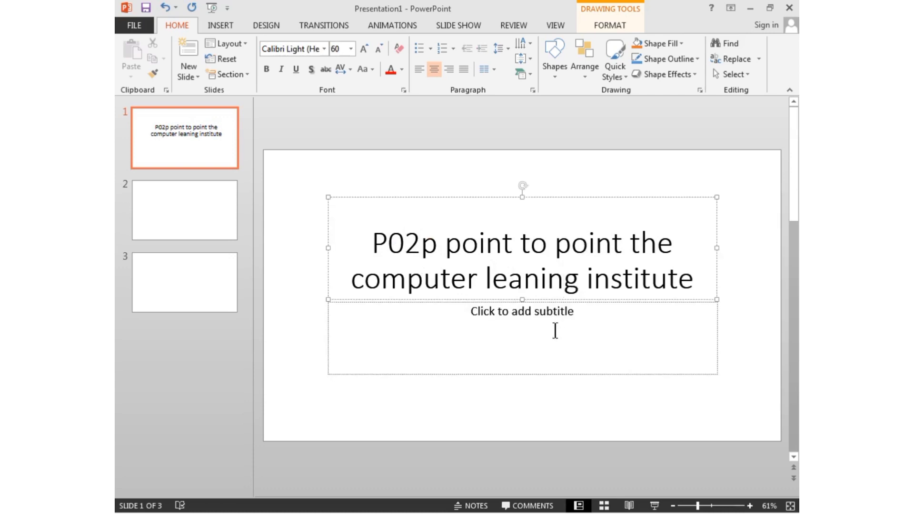
pyautogui.click(555, 328)
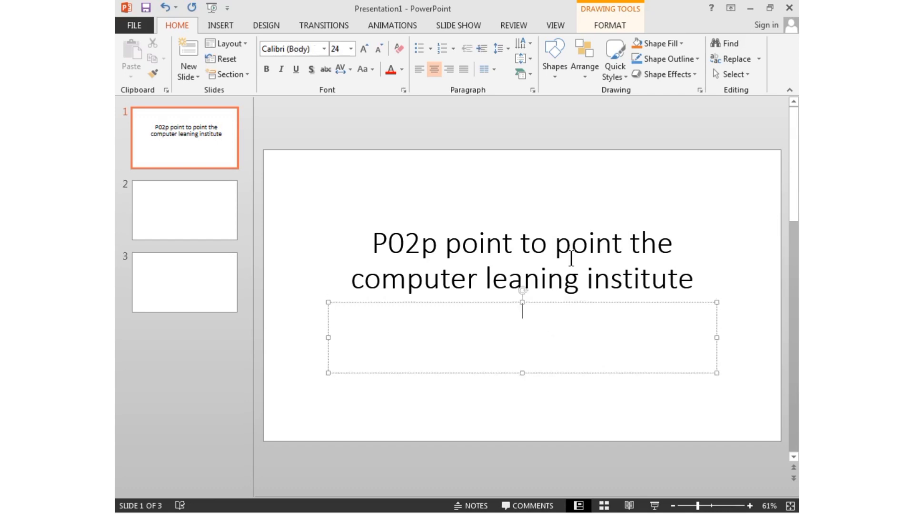
# Step: Enter 'We grow together' as the slide 1 subtitle
pyautogui.click(564, 283)
pyautogui.click(560, 318)
pyautogui.write('We')
pyautogui.write(' grow')
pyautogui.write(' toge')
pyautogui.write('ther')
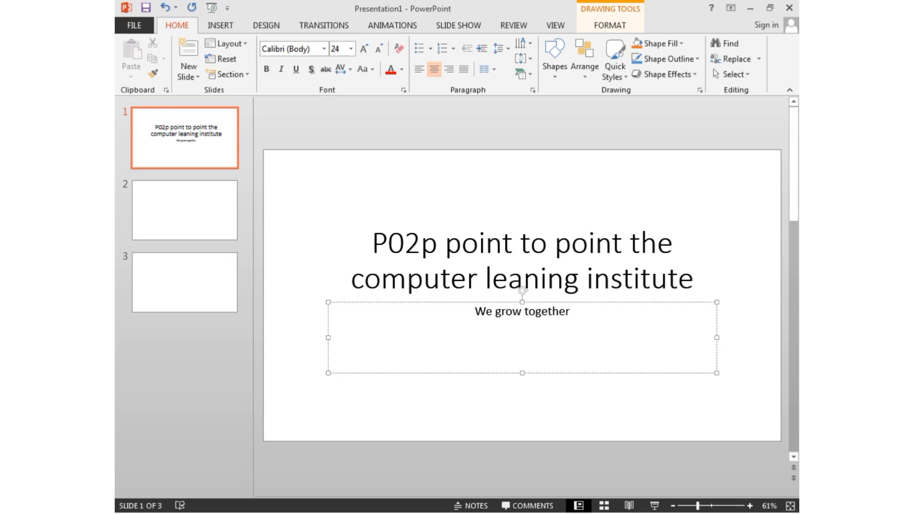
pyautogui.click(605, 397)
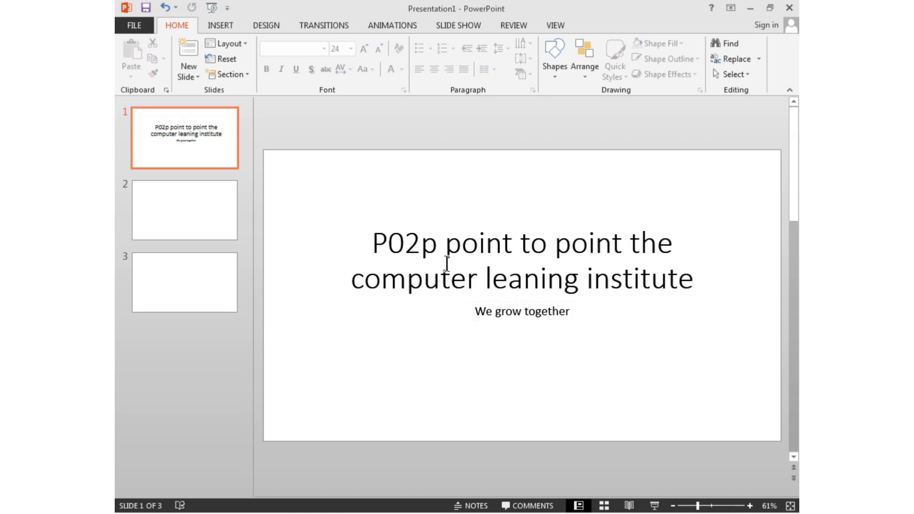
# Step: Review slides 1–3, add a fourth slide, and delete the empty slides 4, 3 and 2
pyautogui.click(460, 243)
pyautogui.click(467, 349)
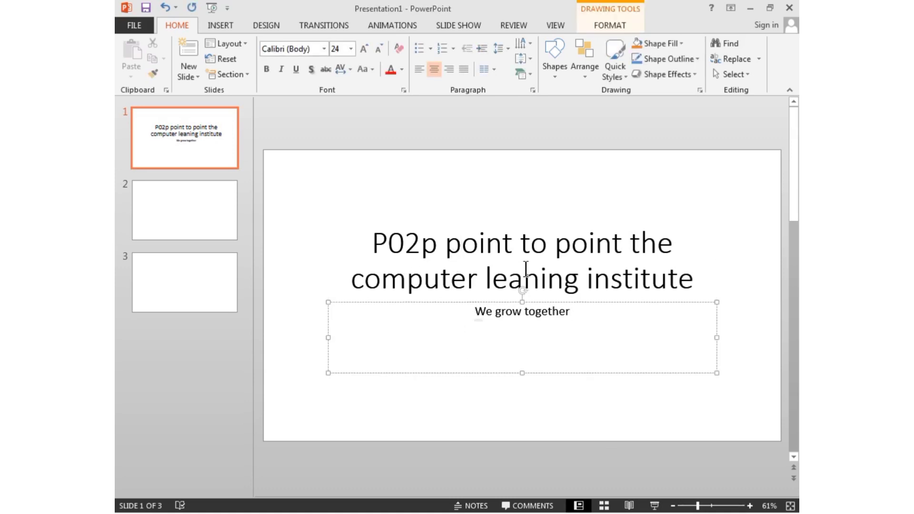
pyautogui.click(588, 394)
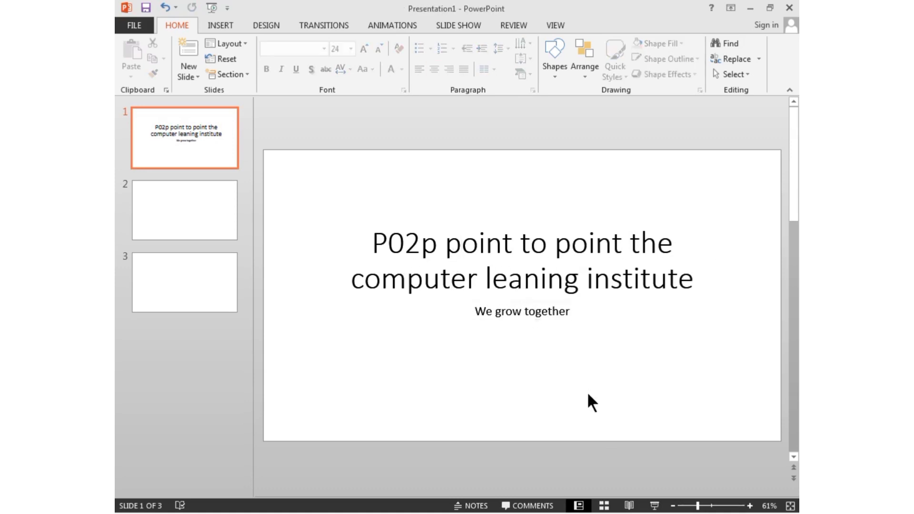
pyautogui.click(181, 259)
pyautogui.click(200, 157)
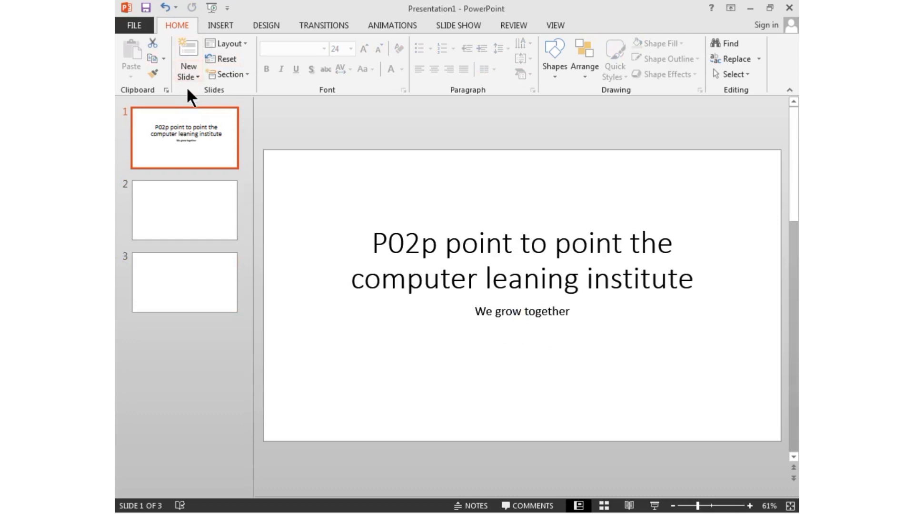
pyautogui.click(192, 208)
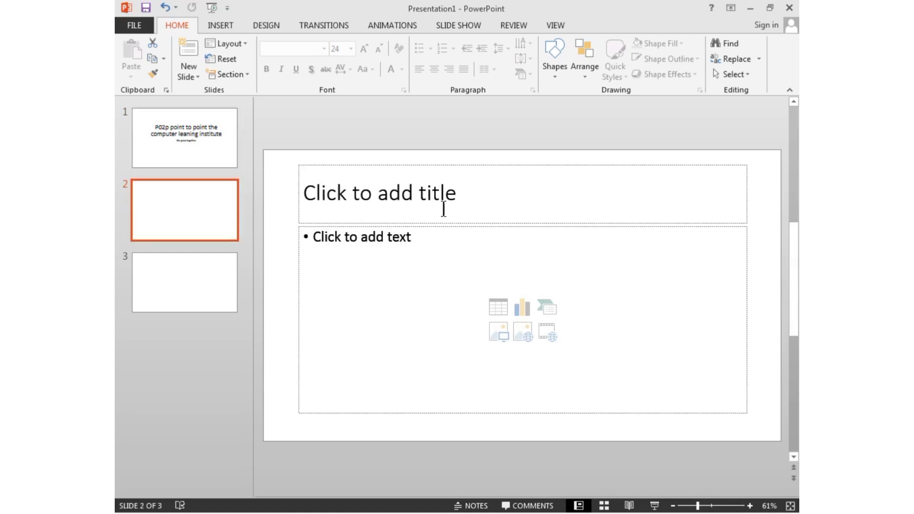
pyautogui.click(226, 143)
pyautogui.click(196, 204)
pyautogui.click(165, 276)
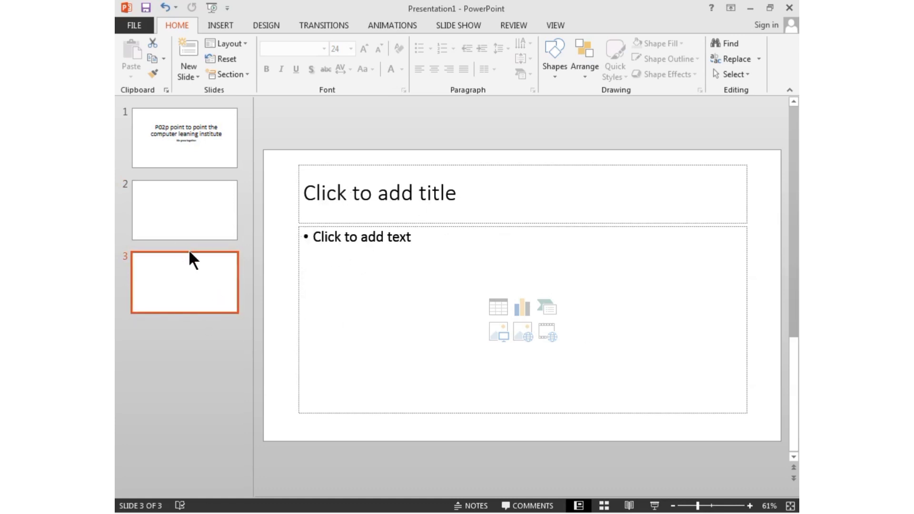
pyautogui.click(187, 52)
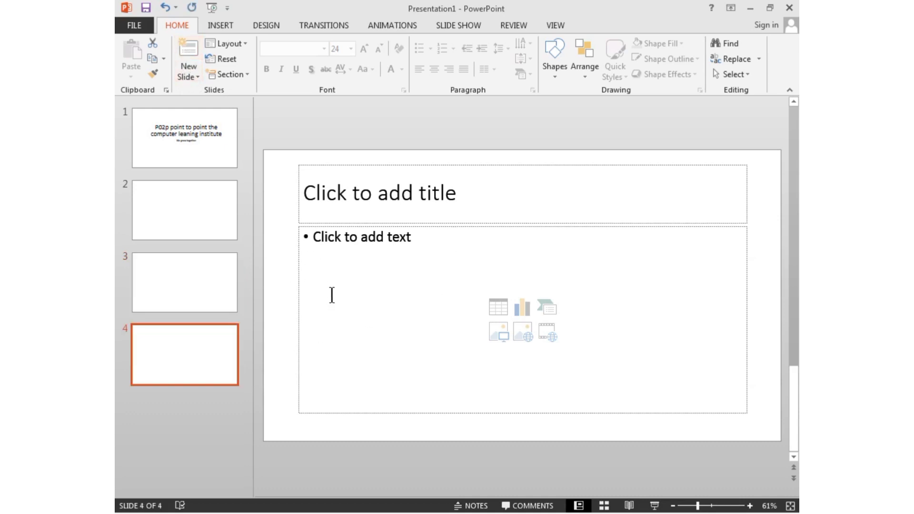
pyautogui.press('Delete')
pyautogui.press('Delete')
pyautogui.press('Delete')
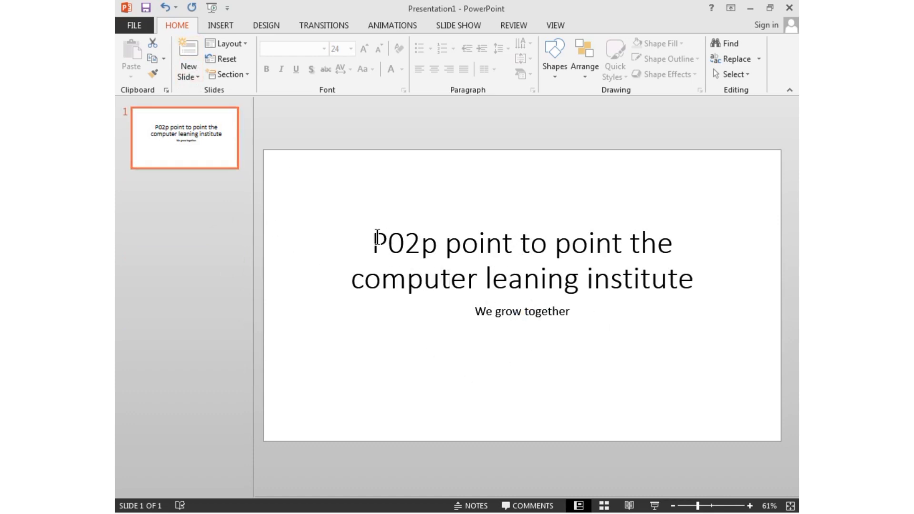
# Step: Select the institute title and the 'We grow together' subtitle text on slide 1
pyautogui.moveTo(400, 245); pyautogui.dragTo(653, 352)
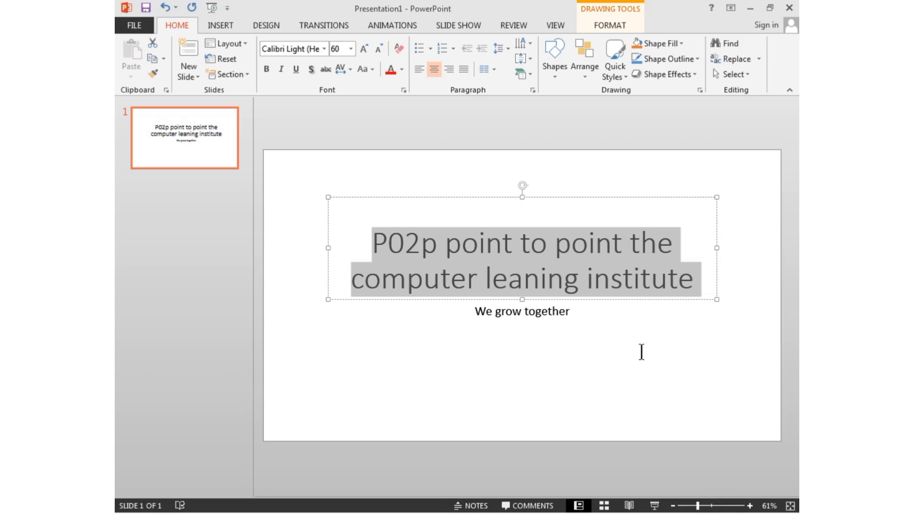
pyautogui.click(520, 322)
pyautogui.moveTo(614, 322); pyautogui.dragTo(465, 315)
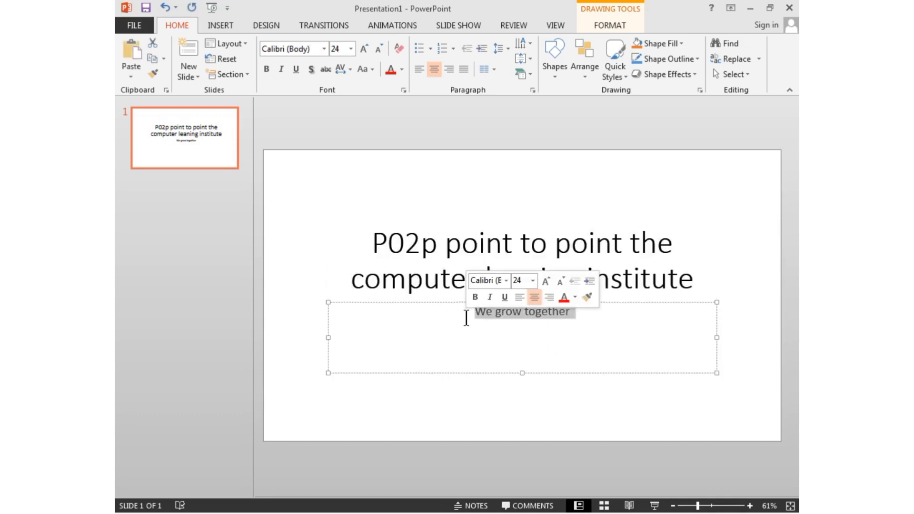
# Step: Add a new Title Slide as slide 2, then delete it again
pyautogui.click(187, 75)
pyautogui.click(205, 122)
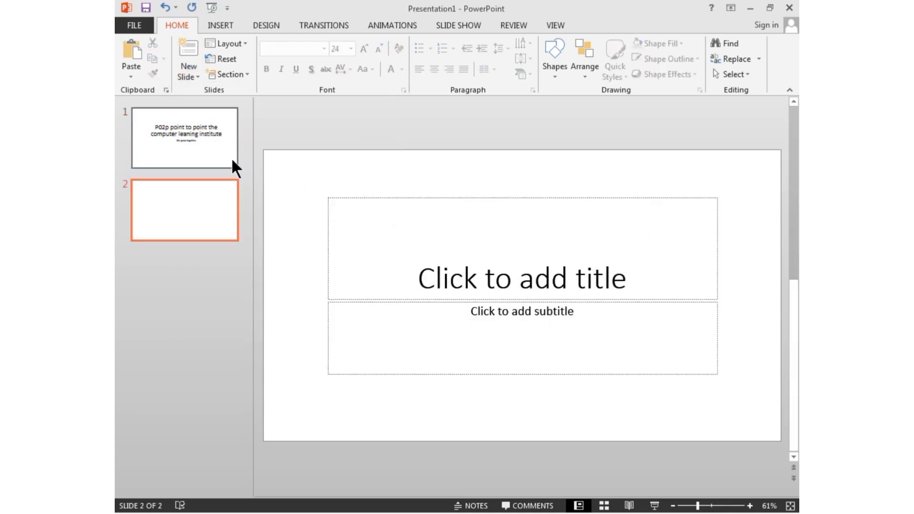
pyautogui.click(218, 194)
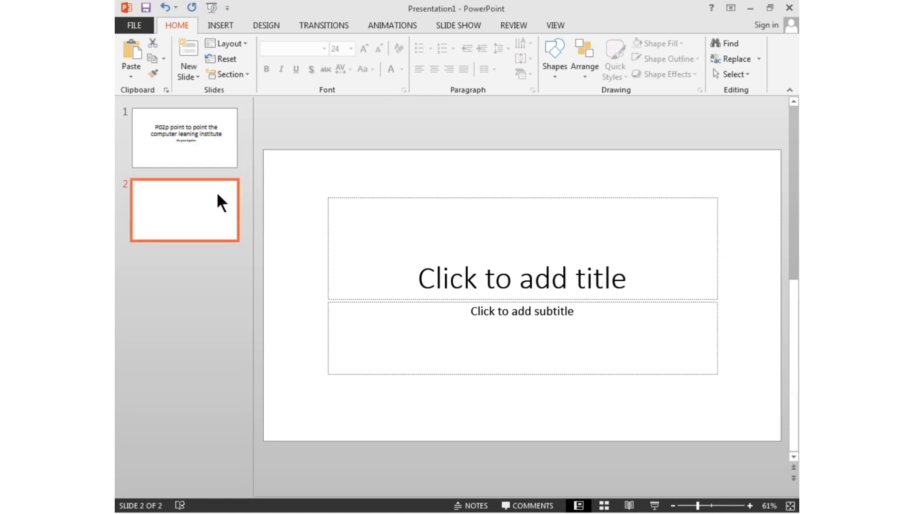
pyautogui.press('Delete')
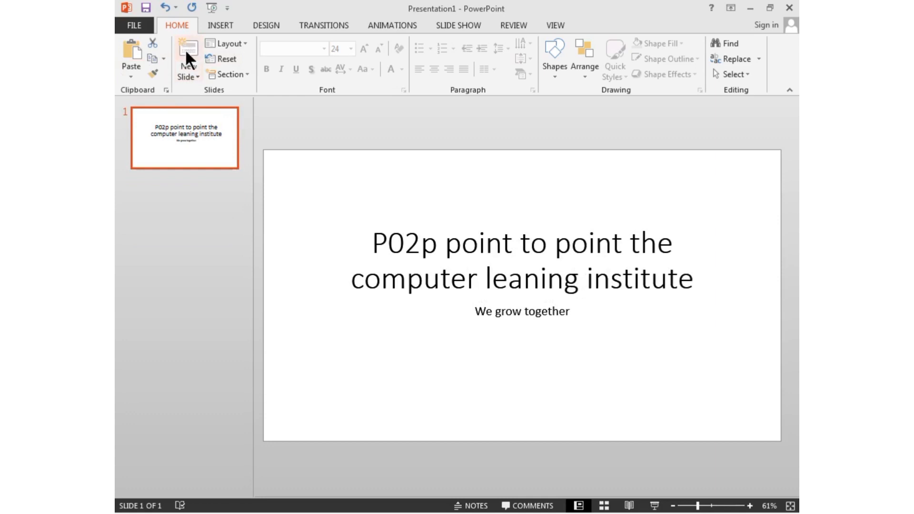
pyautogui.click(190, 77)
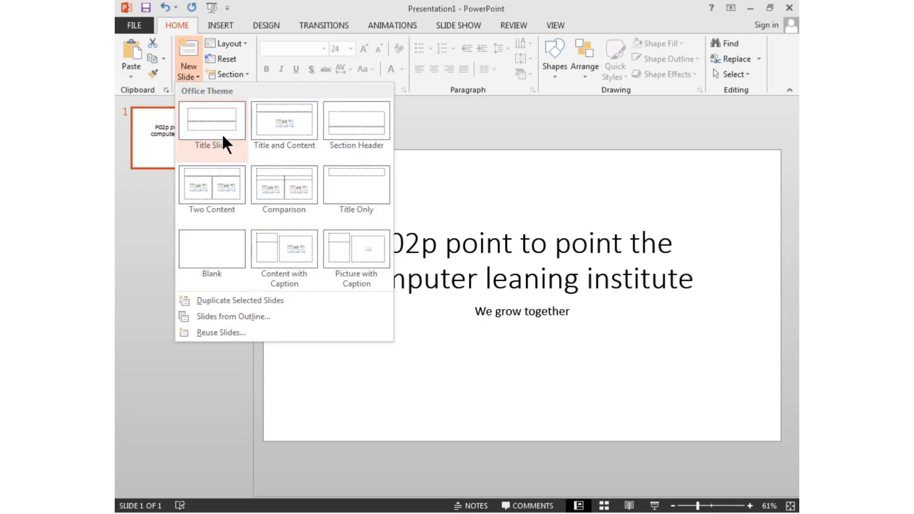
pyautogui.click(222, 134)
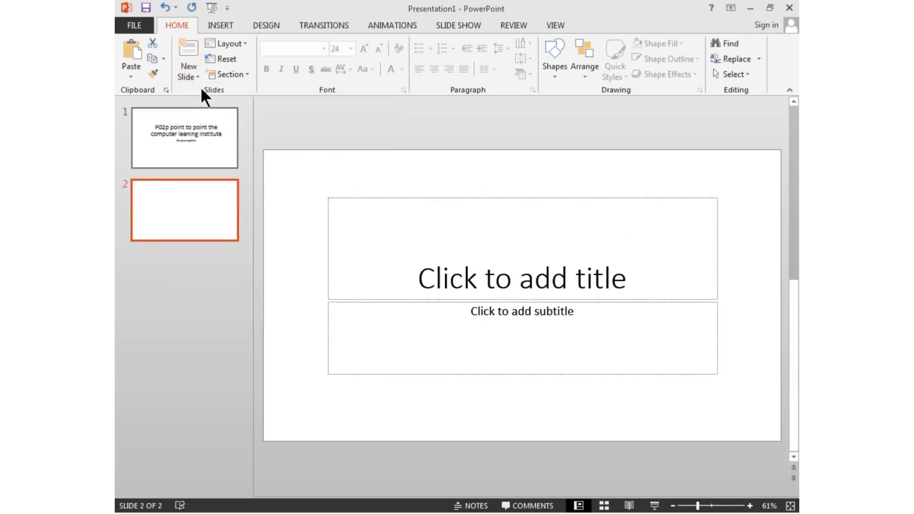
pyautogui.click(188, 52)
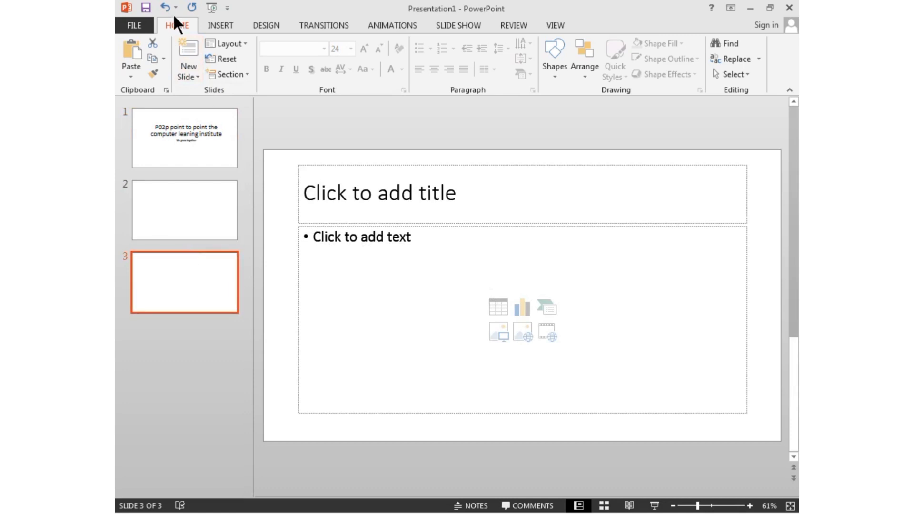
pyautogui.click(184, 76)
pyautogui.click(221, 124)
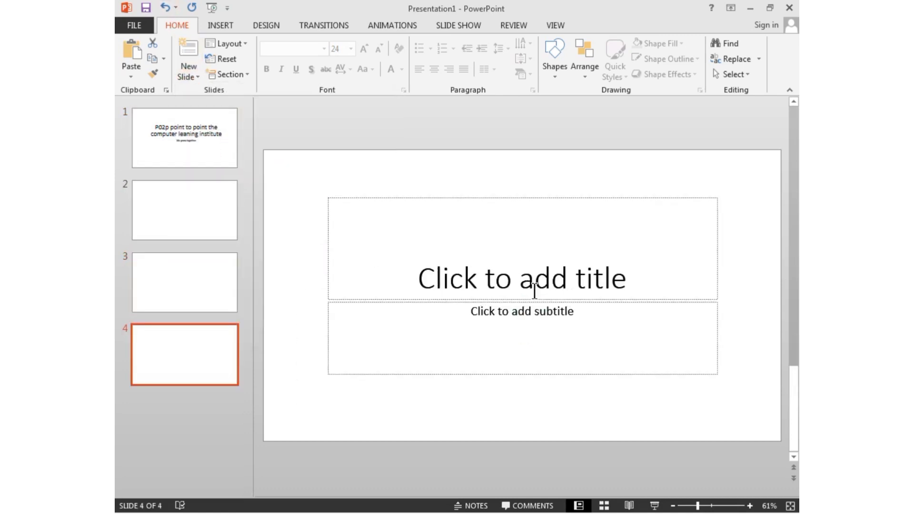
pyautogui.click(183, 336)
pyautogui.press('Delete')
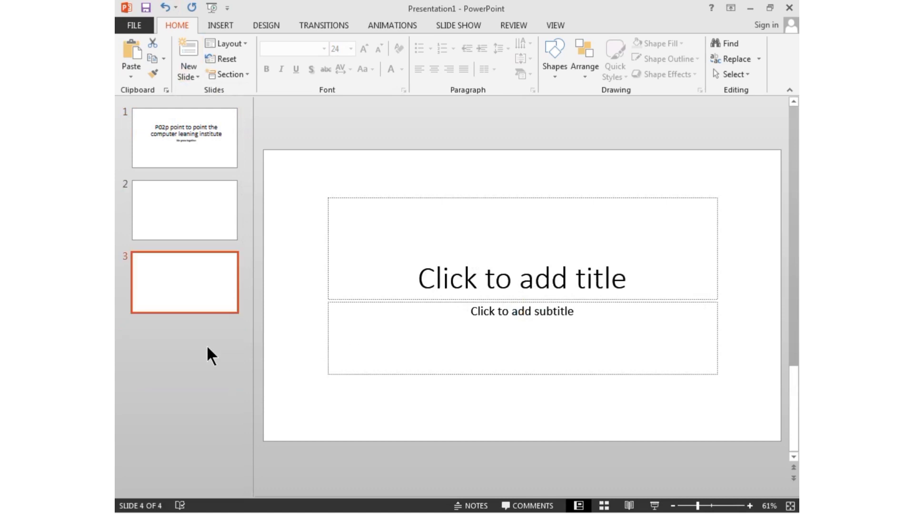
pyautogui.press('Delete')
pyautogui.press('Delete')
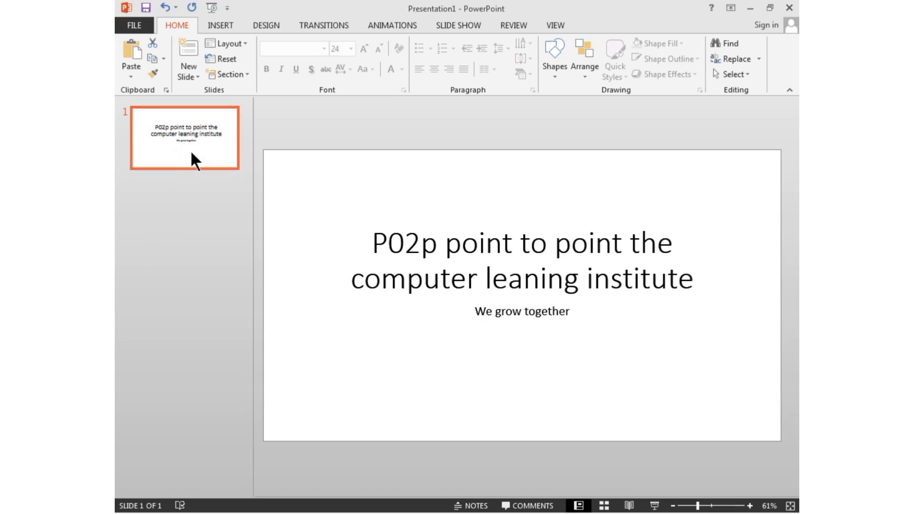
# Step: Insert a new slide with Ctrl+M, then delete that second slide
pyautogui.hotkey('ctrl', 'm')
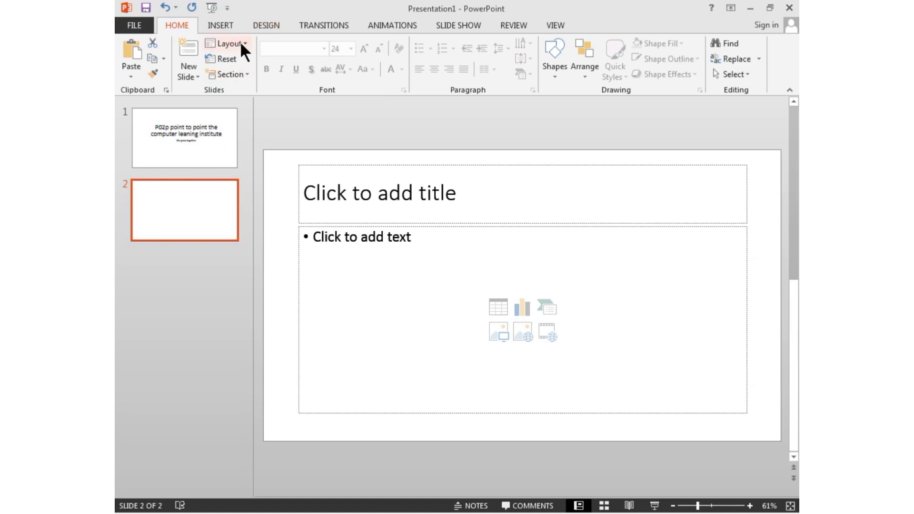
pyautogui.click(341, 236)
pyautogui.click(217, 211)
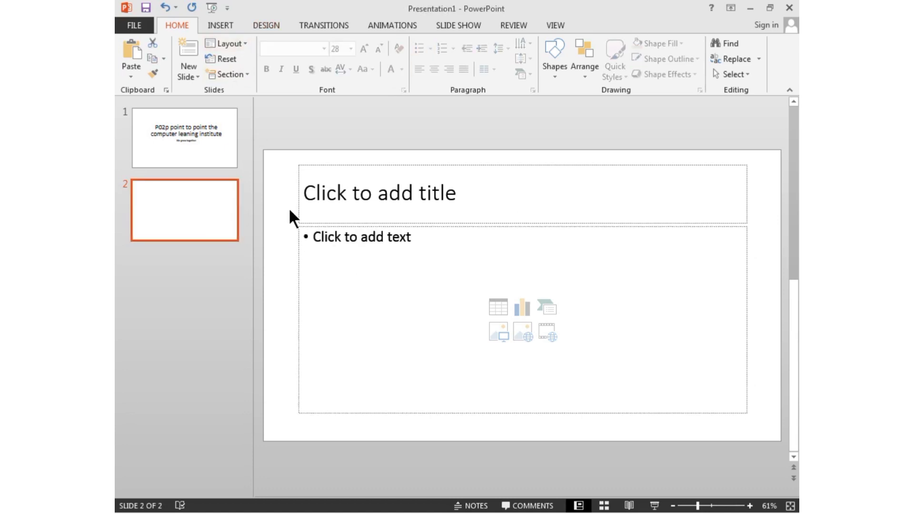
pyautogui.click(201, 133)
pyautogui.click(179, 228)
pyautogui.press('Delete')
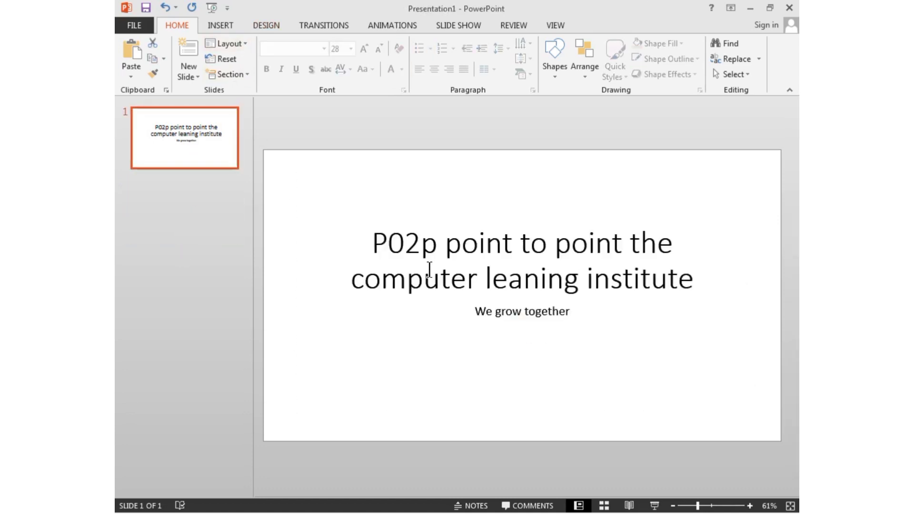
# Step: Erase the 'We grow together' subtitle and the institute title text from slide 1
pyautogui.click(556, 314)
pyautogui.moveTo(589, 309); pyautogui.dragTo(448, 314)
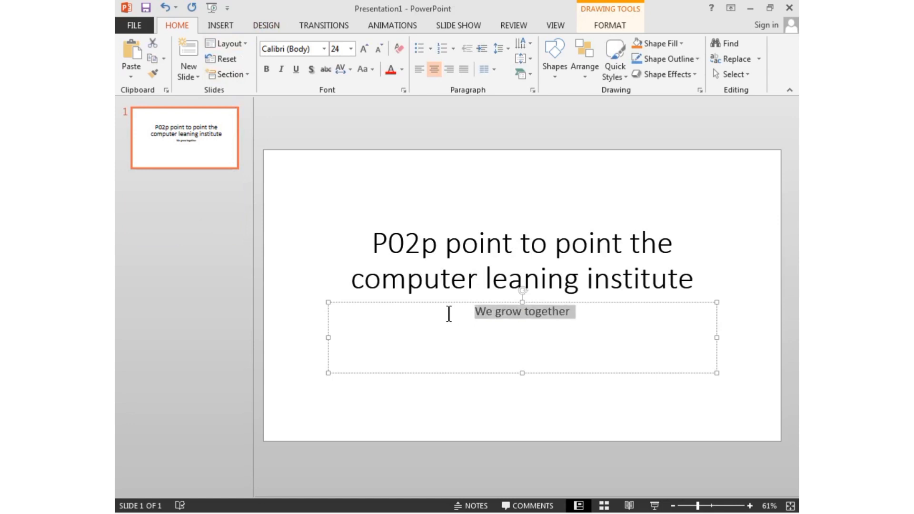
pyautogui.press('Delete')
pyautogui.click(623, 259)
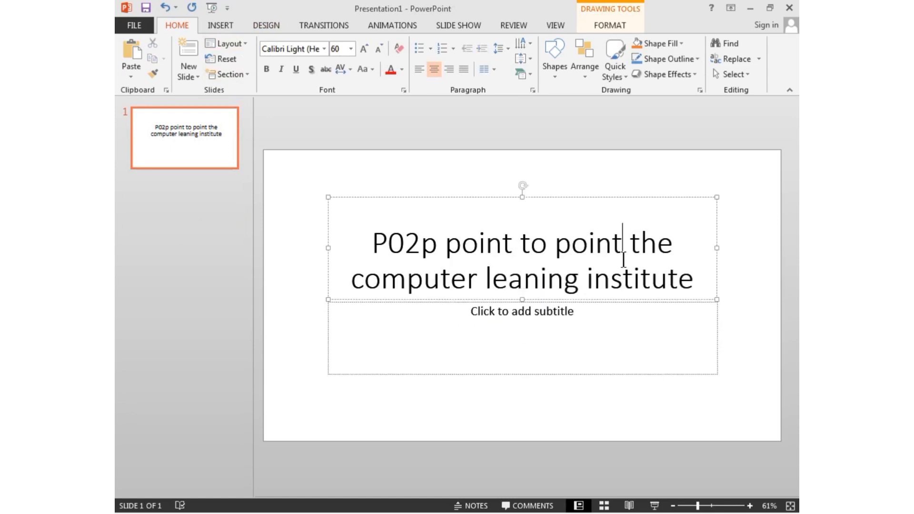
pyautogui.moveTo(697, 278); pyautogui.dragTo(407, 241)
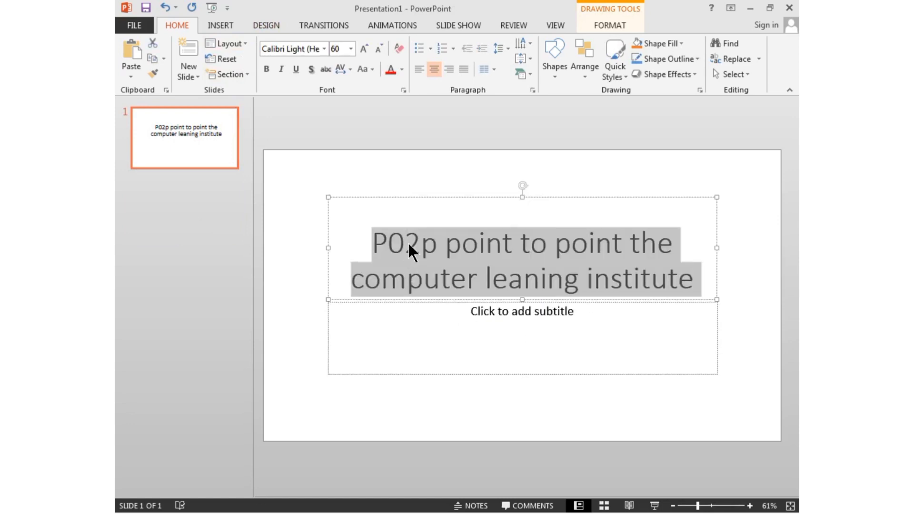
pyautogui.press('Delete')
pyautogui.click(628, 430)
# Step: Replace the slide with new Title Slide, Title and Content, and Section Header slides
pyautogui.rightClick(184, 133)
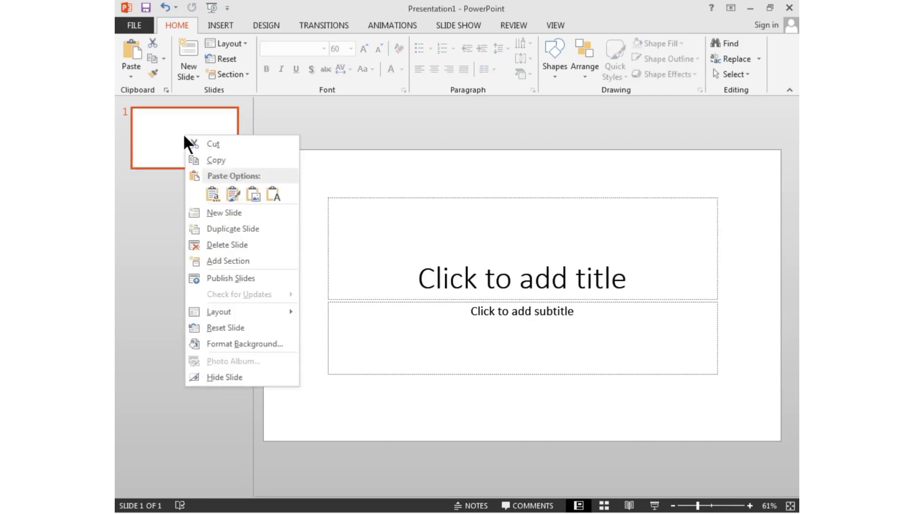
pyautogui.press('d')
pyautogui.click(190, 69)
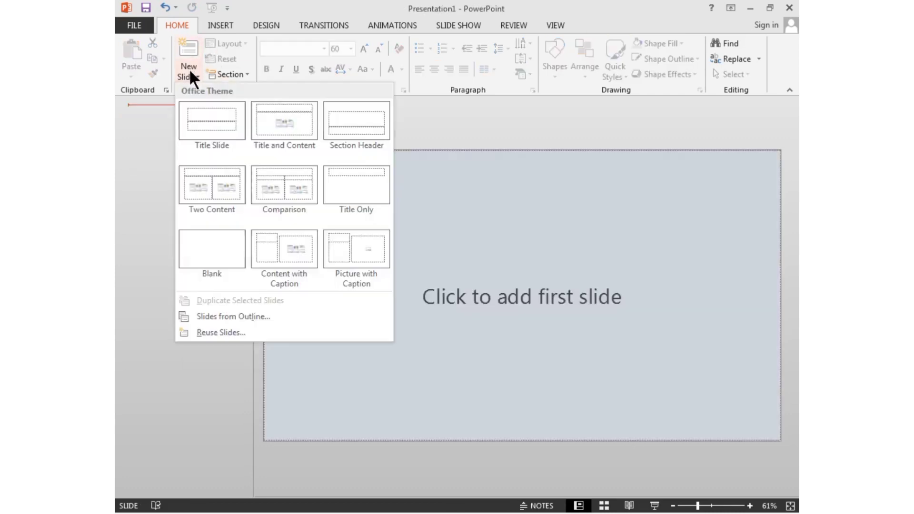
pyautogui.click(218, 136)
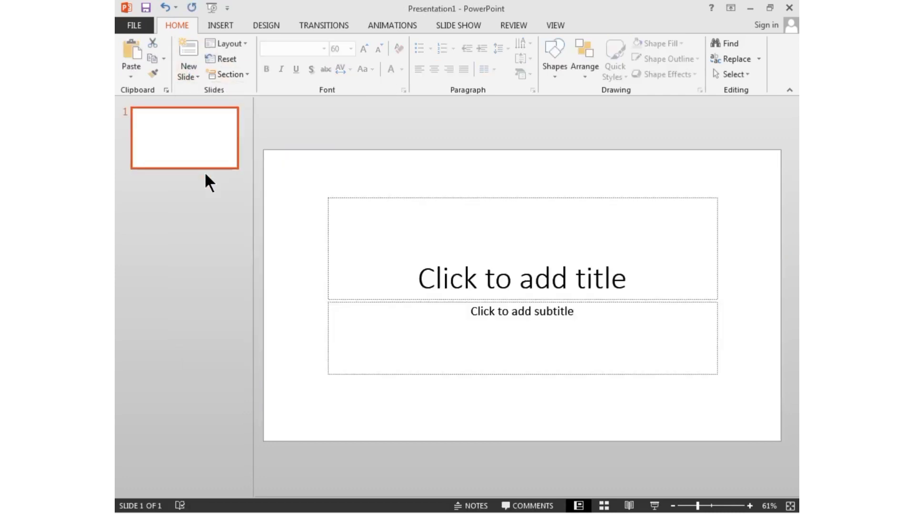
pyautogui.click(194, 73)
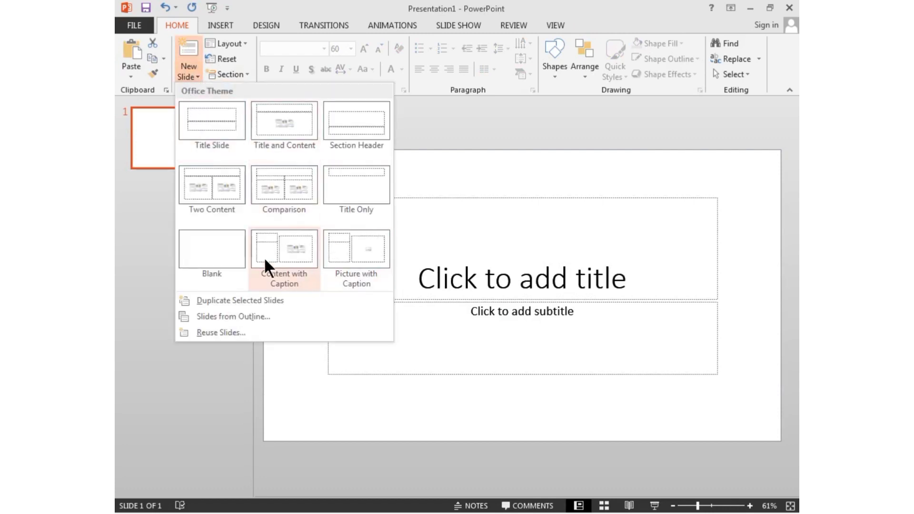
pyautogui.click(291, 143)
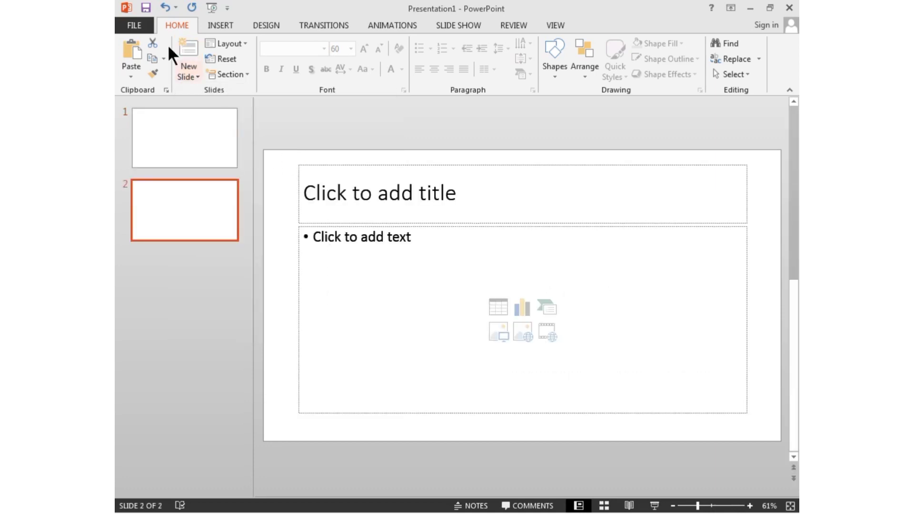
pyautogui.click(192, 75)
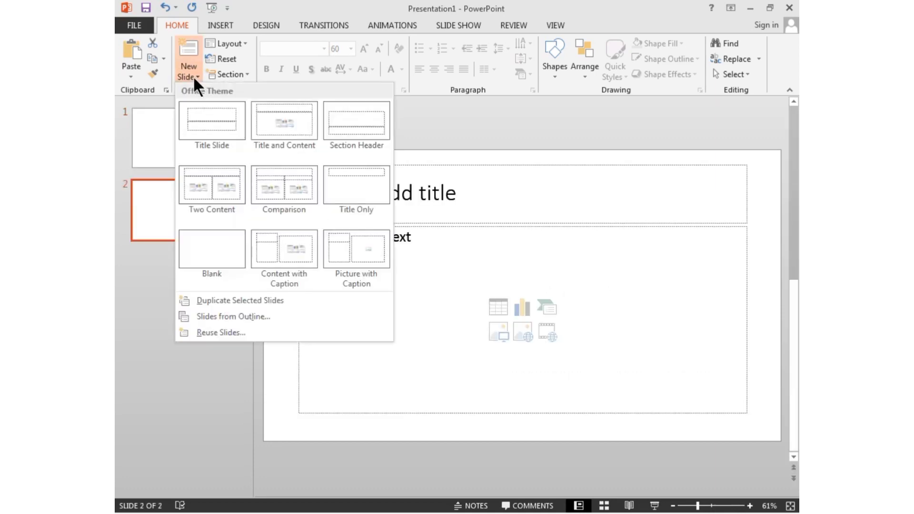
pyautogui.click(355, 147)
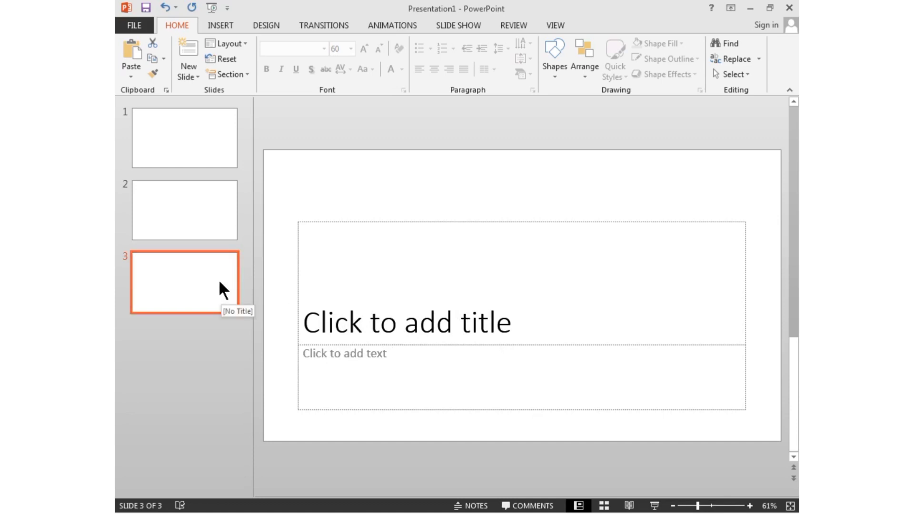
# Step: Delete slides 3 and 2, then add a Title and Content slide and a Two Content slide
pyautogui.press('Delete')
pyautogui.press('Delete')
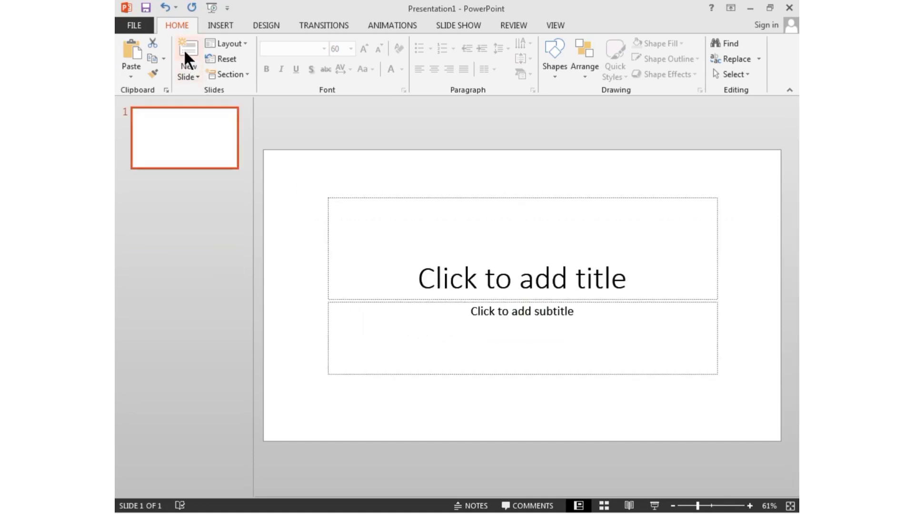
pyautogui.click(185, 51)
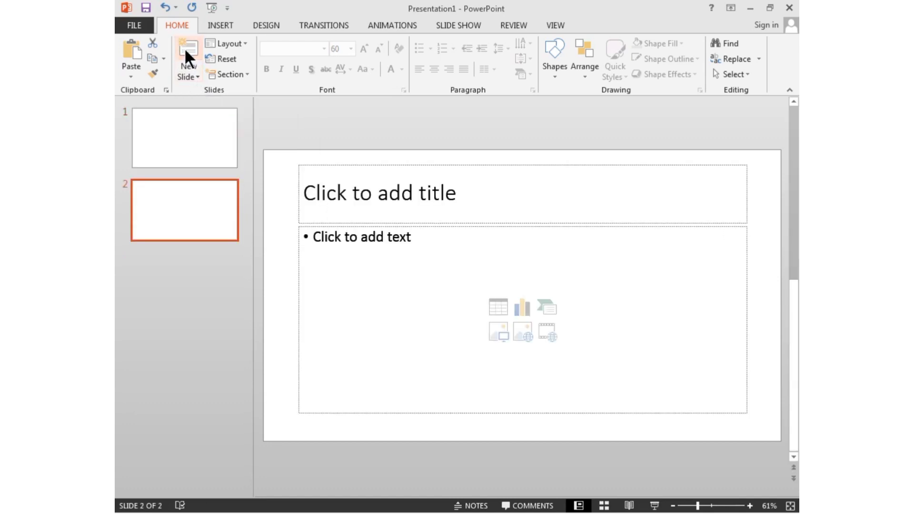
pyautogui.click(188, 76)
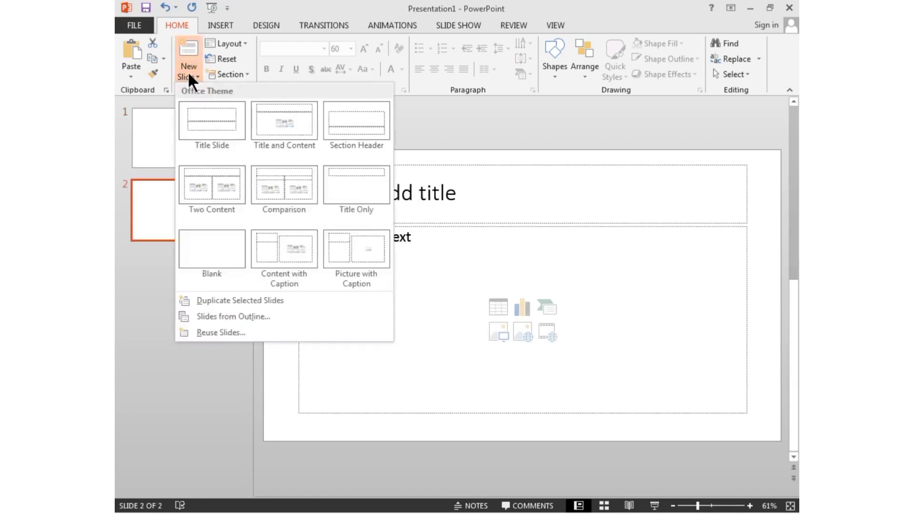
pyautogui.click(199, 201)
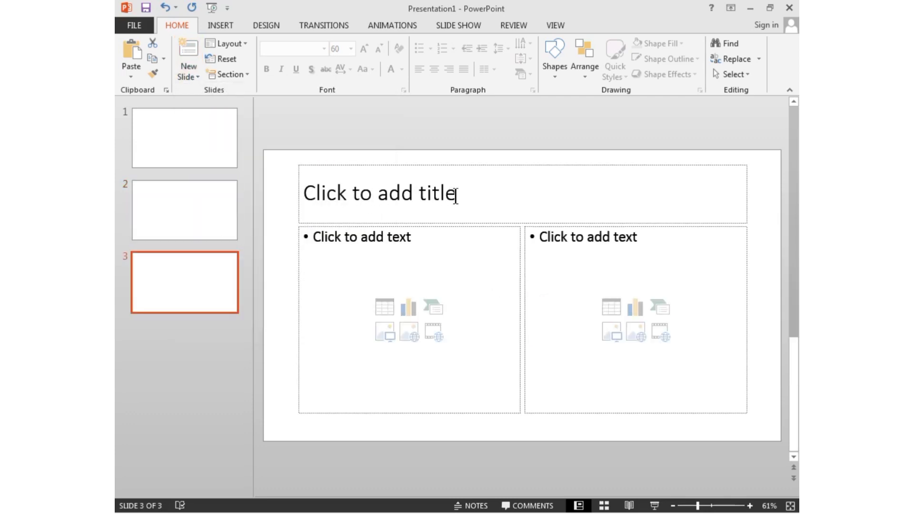
pyautogui.click(470, 198)
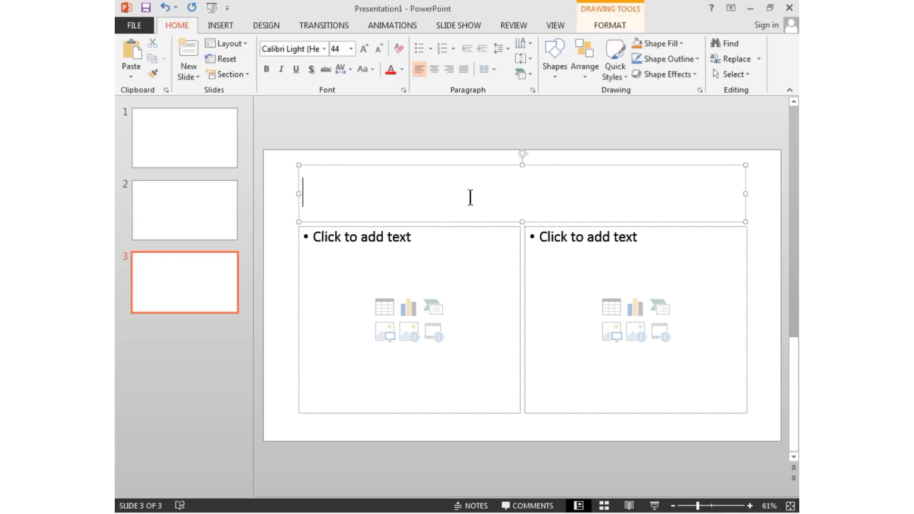
# Step: Title slide 3 'Difference between computer and mobile?'
pyautogui.write('differen')
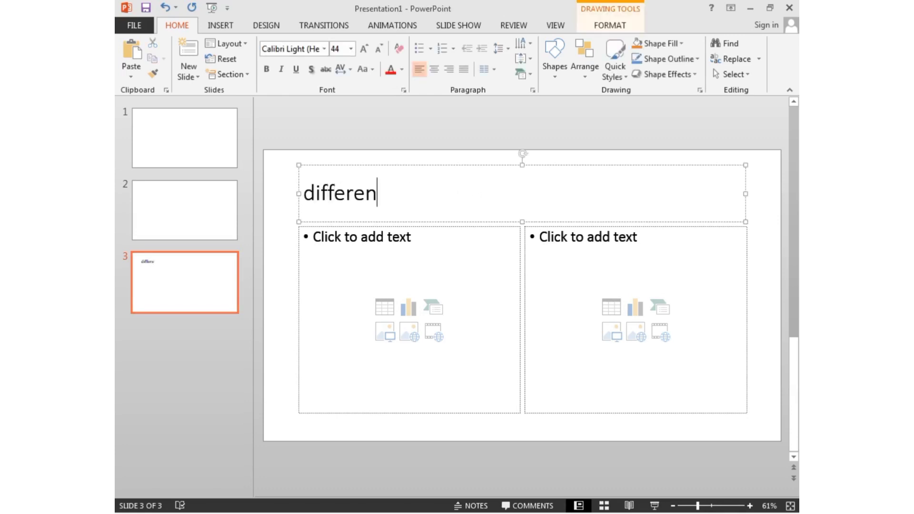
pyautogui.write('ce between')
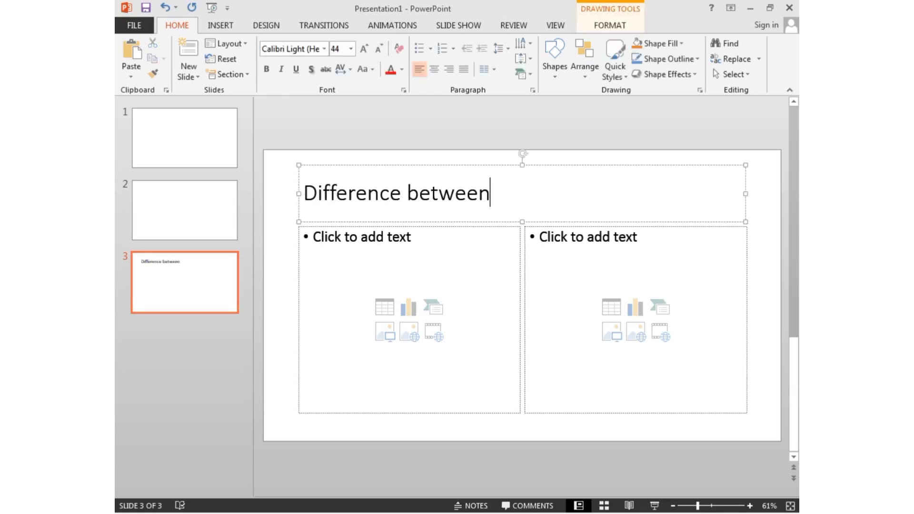
pyautogui.write(' computer ')
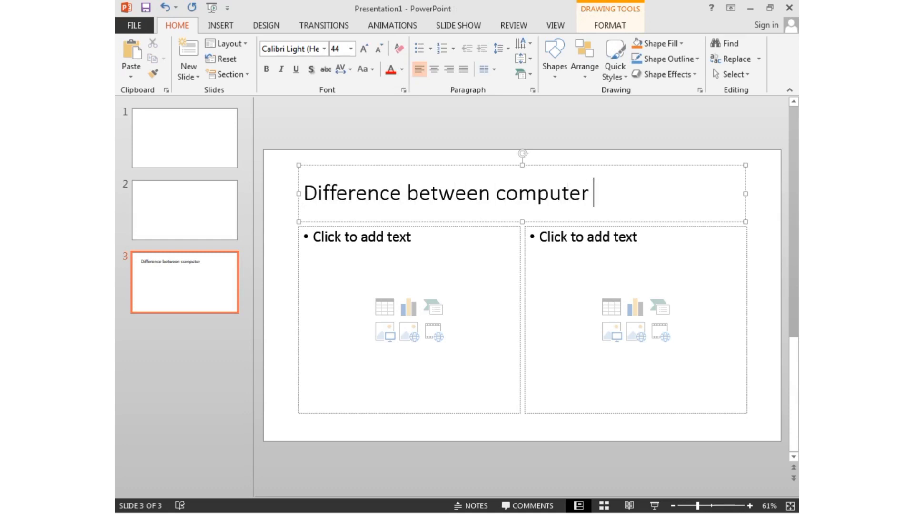
pyautogui.write('and m')
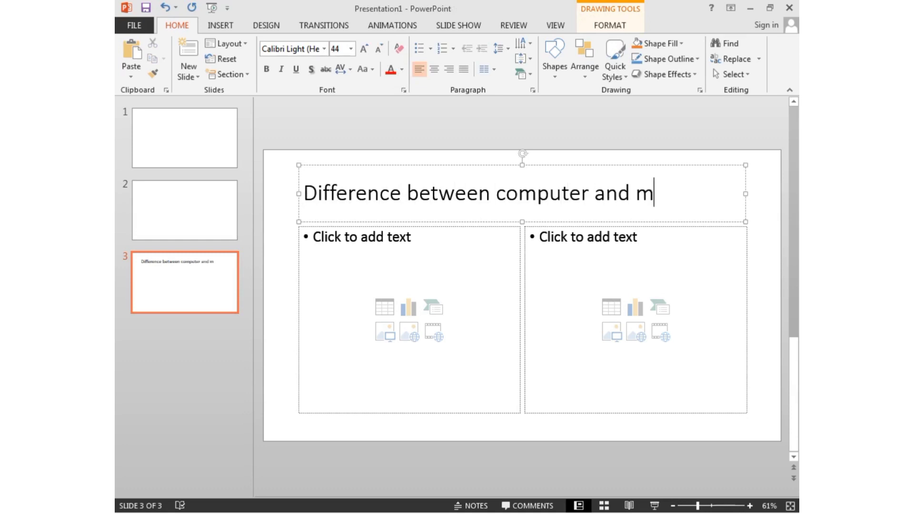
pyautogui.write('obile')
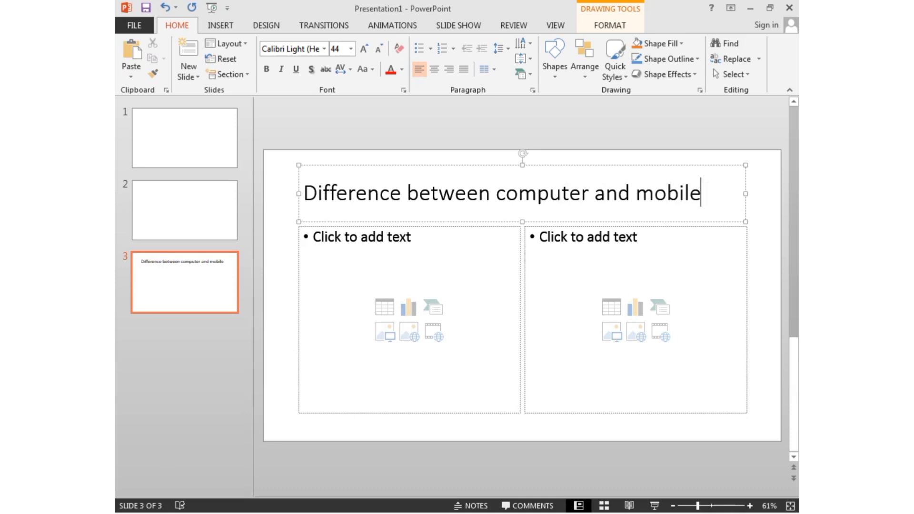
pyautogui.write('?')
pyautogui.click(404, 247)
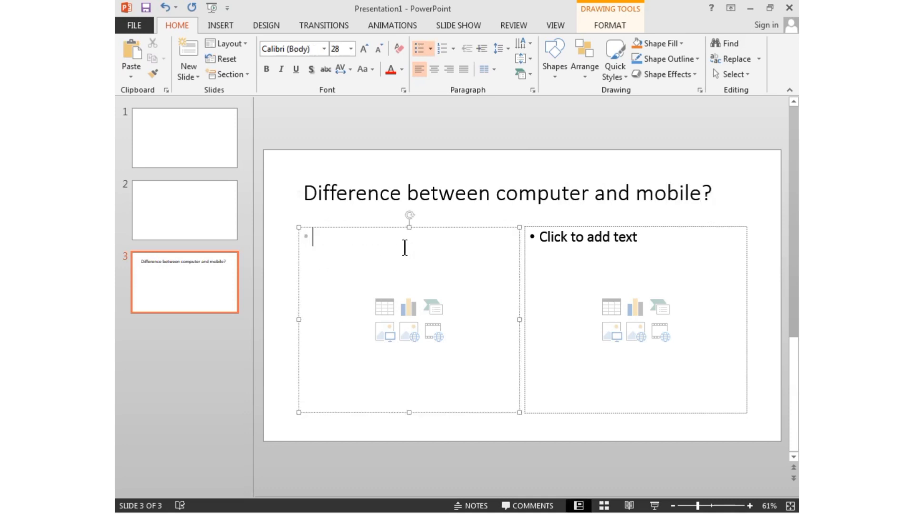
pyautogui.click(491, 217)
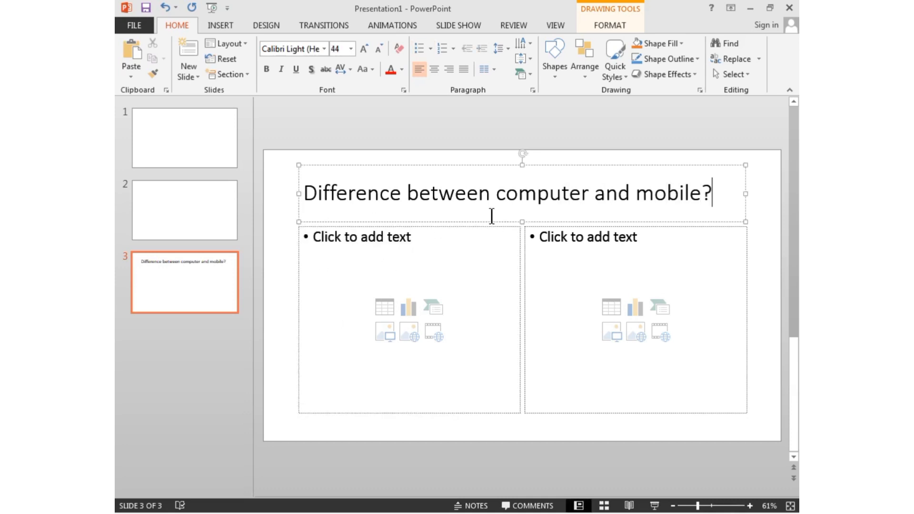
# Step: Enter 'computer' as the left-column bullet and 'mobile' as the right-column bullet
pyautogui.click(434, 237)
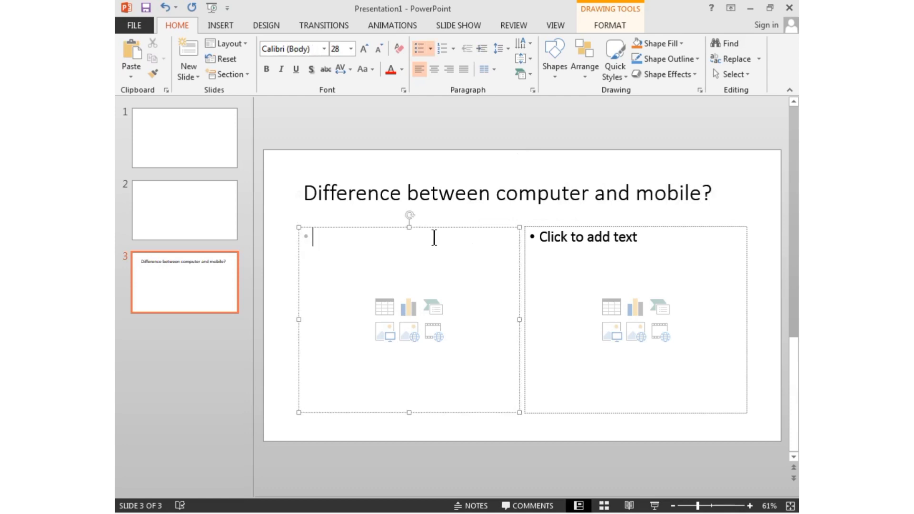
pyautogui.write('compu')
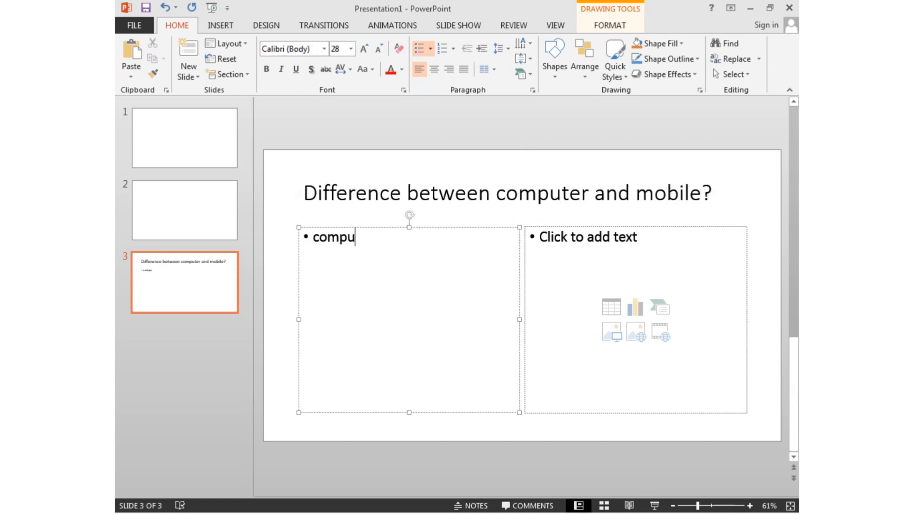
pyautogui.write('ter')
pyautogui.click(612, 247)
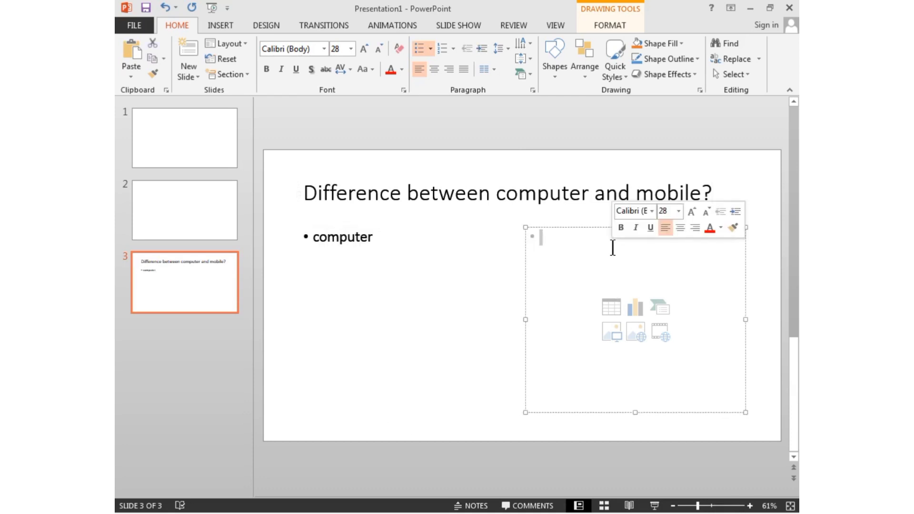
pyautogui.write('mobil')
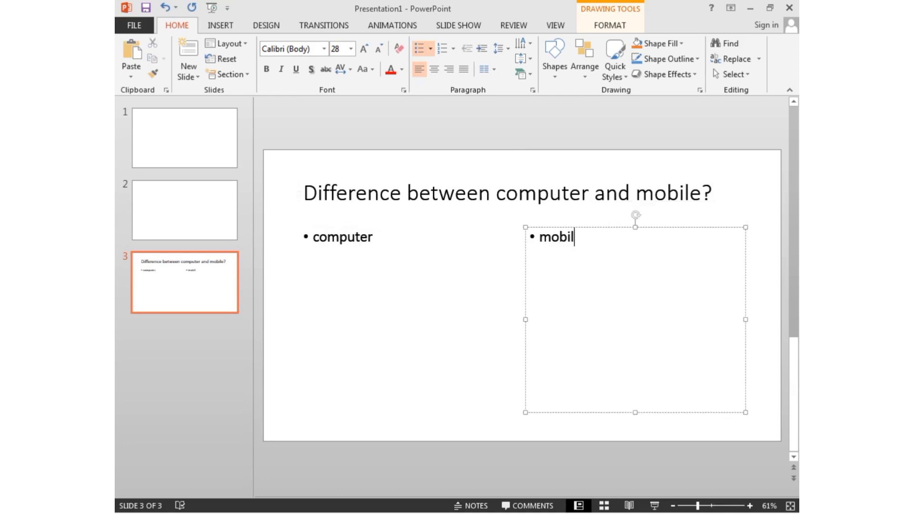
pyautogui.write('e')
pyautogui.click(729, 187)
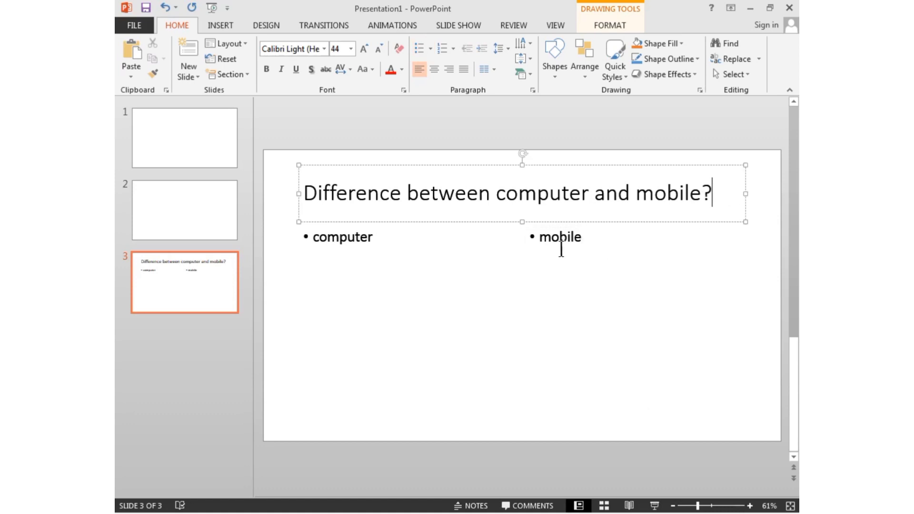
pyautogui.click(551, 240)
pyautogui.click(331, 267)
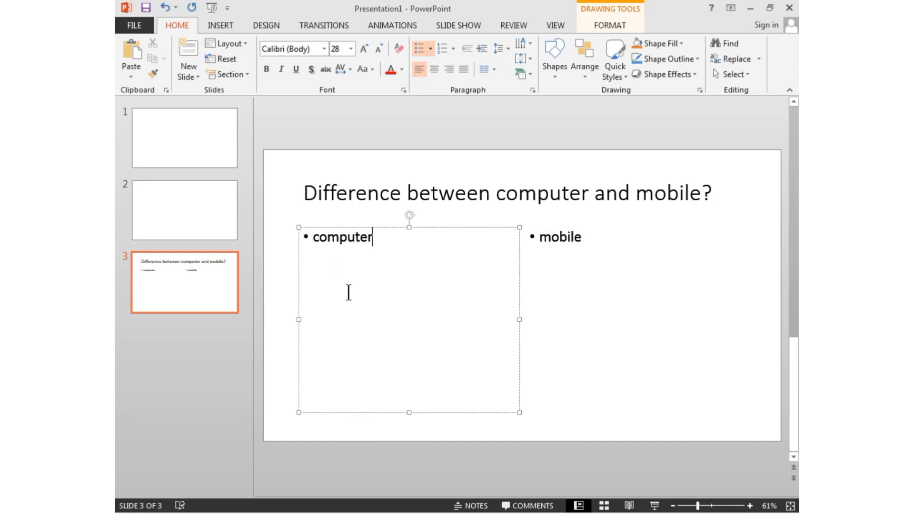
# Step: Add Two Content, Title Only and Picture with Caption slides after slide 3
pyautogui.click(184, 53)
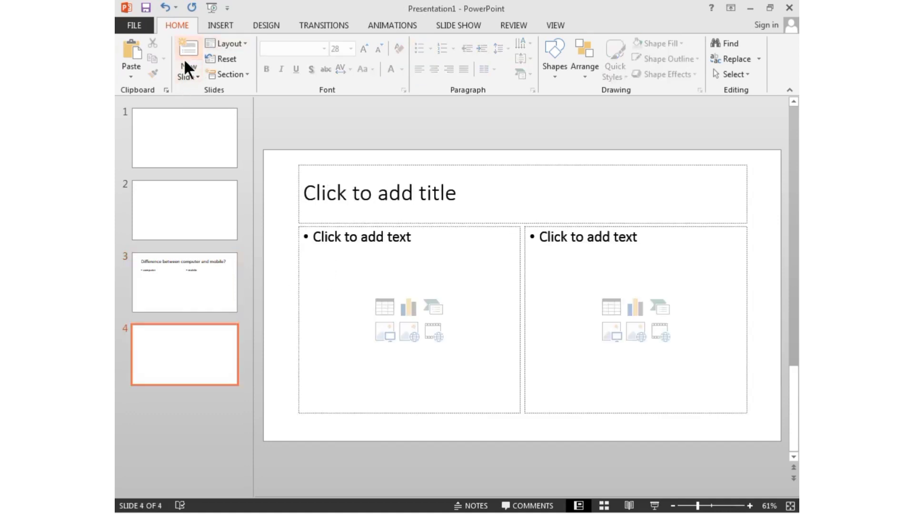
pyautogui.click(184, 65)
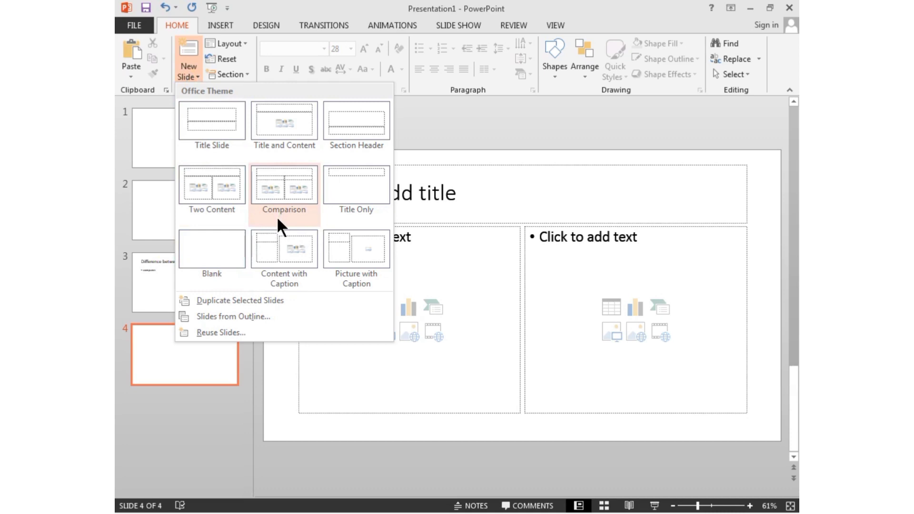
pyautogui.click(339, 205)
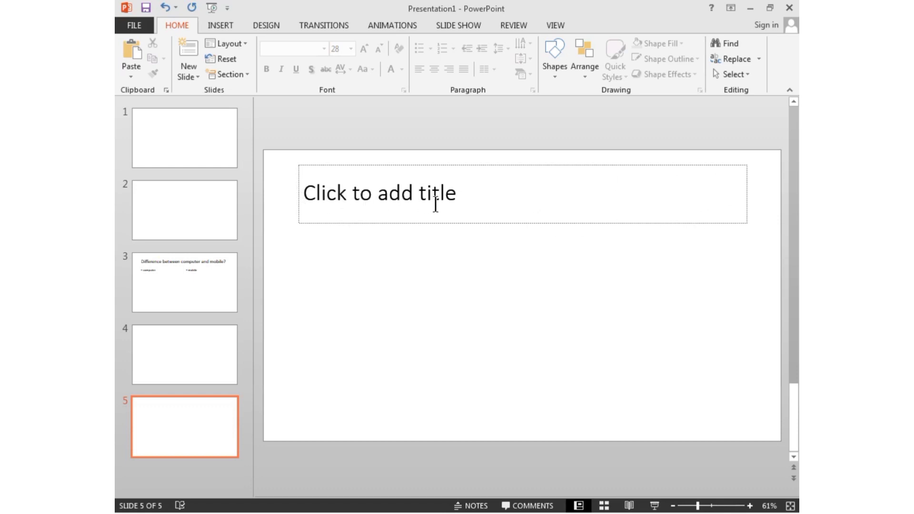
pyautogui.click(189, 77)
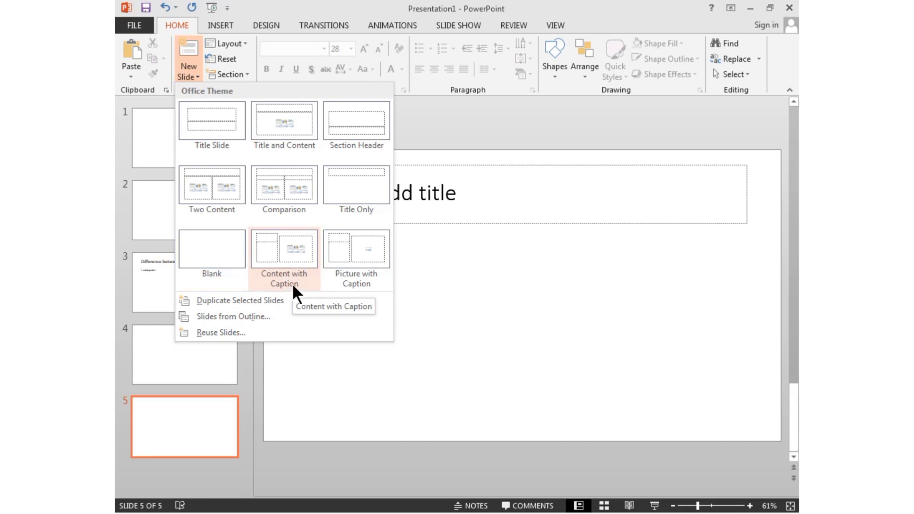
pyautogui.click(349, 281)
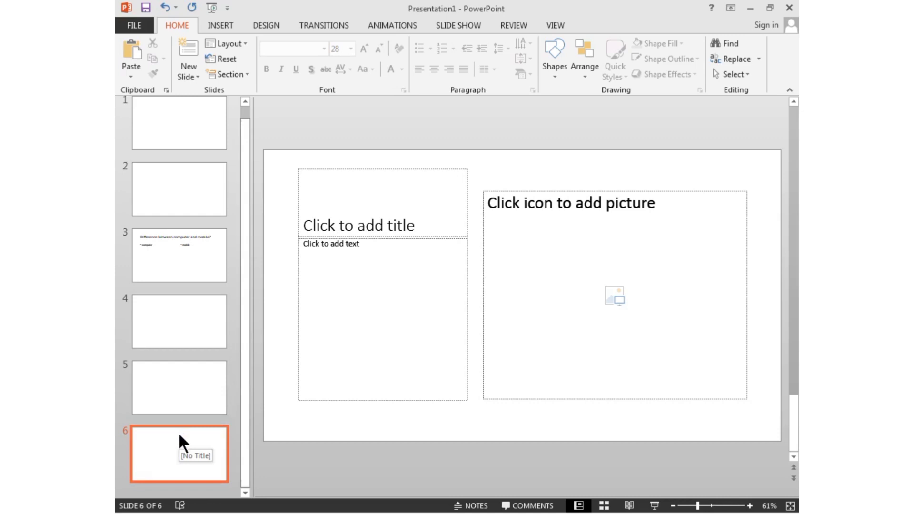
# Step: Delete slides 6 and 5 and the blank slide 2
pyautogui.rightClick(155, 435)
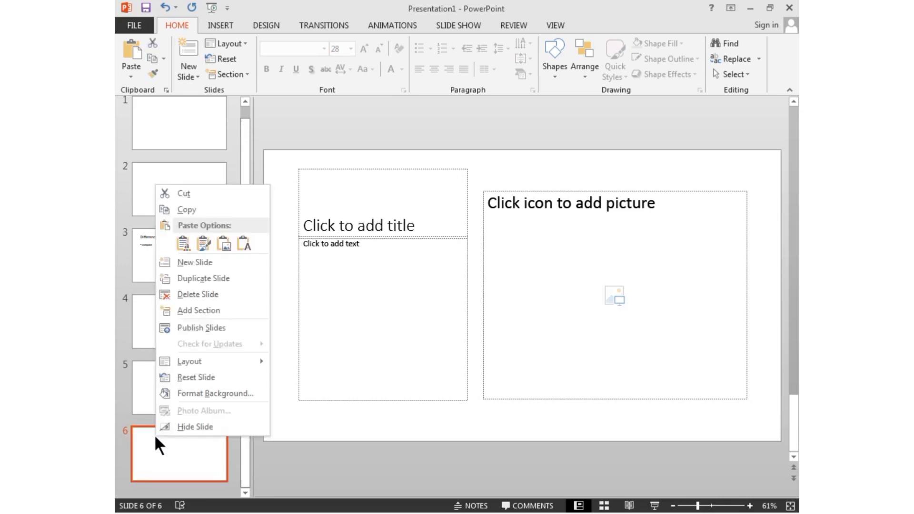
pyautogui.click(237, 293)
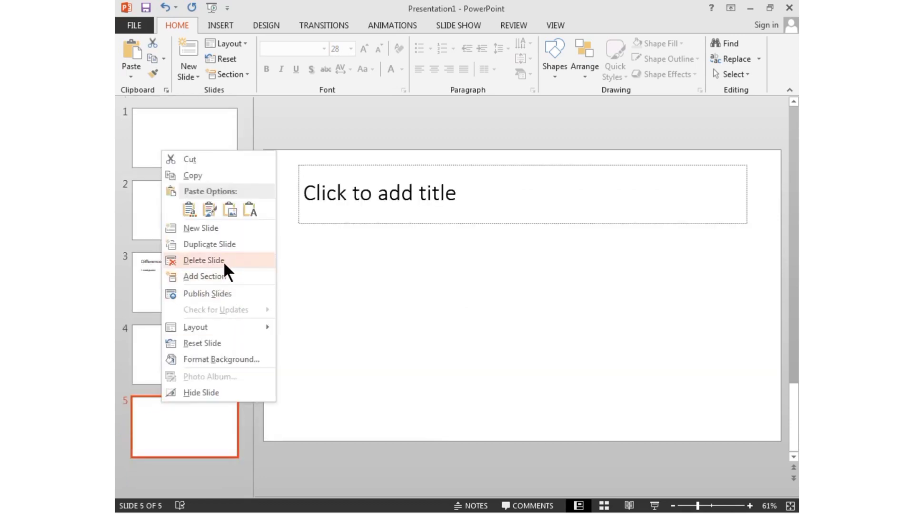
pyautogui.click(222, 261)
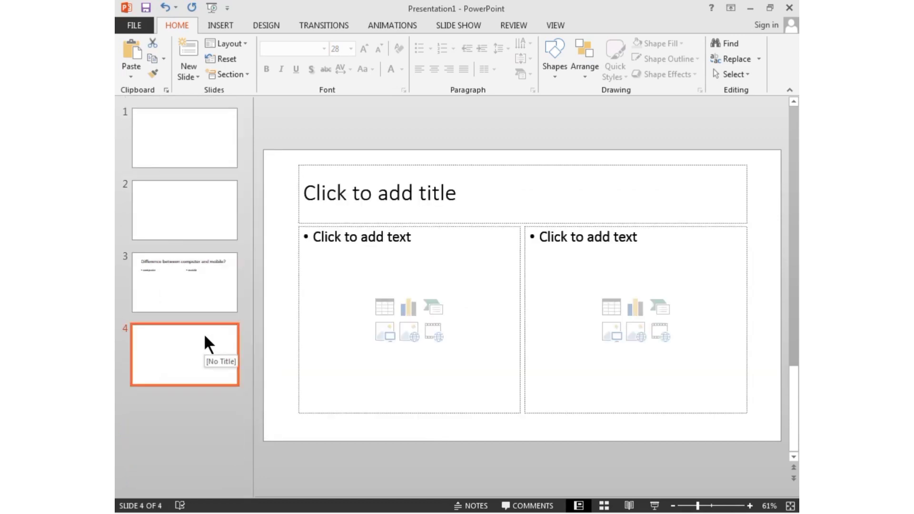
pyautogui.click(181, 287)
pyautogui.click(178, 341)
pyautogui.click(176, 188)
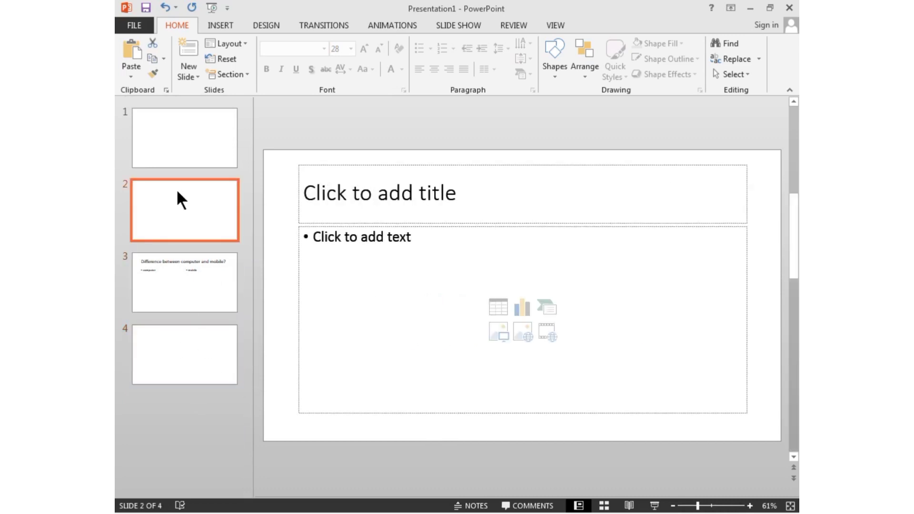
pyautogui.press('Delete')
# Step: Delete the remaining slides 2 and 3, keeping only slide 1
pyautogui.rightClick(172, 261)
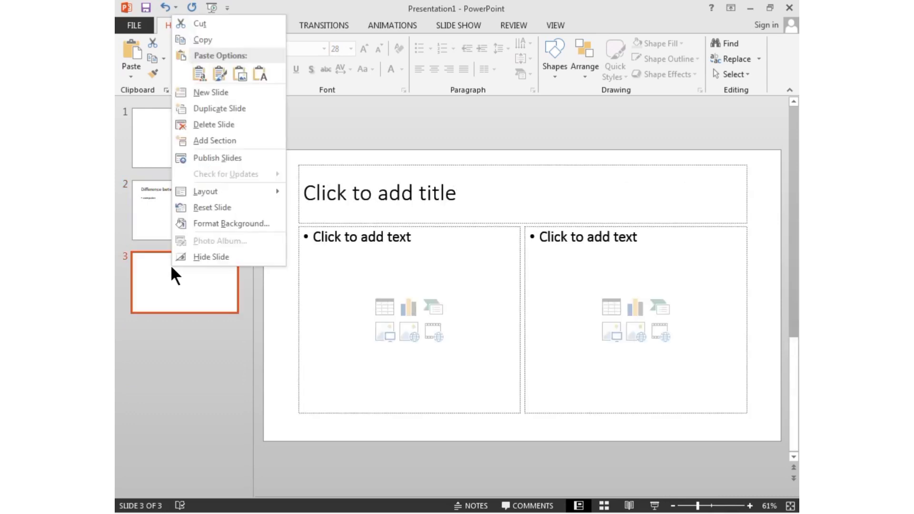
pyautogui.press('Escape')
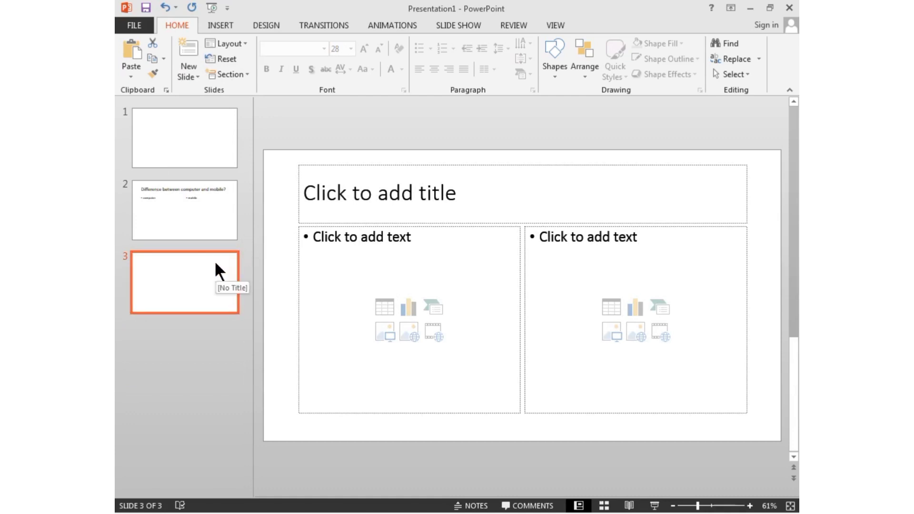
pyautogui.rightClick(198, 288)
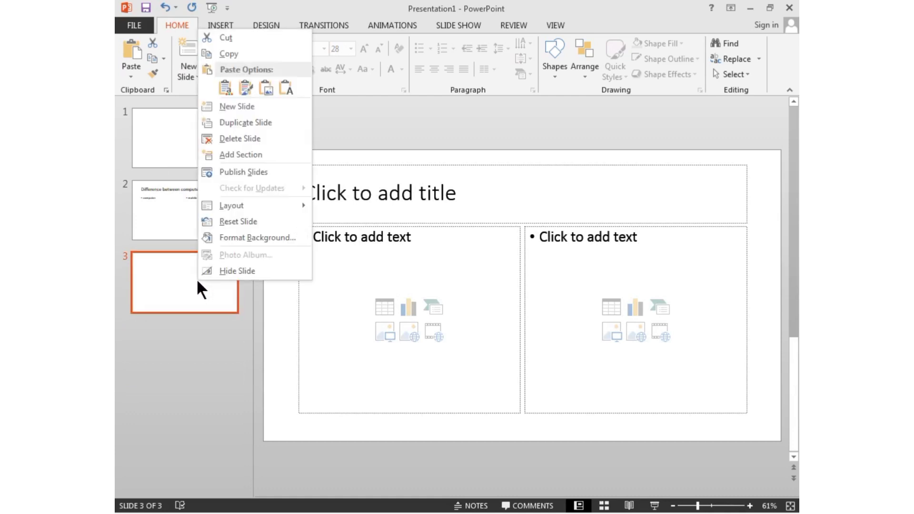
pyautogui.click(255, 314)
pyautogui.rightClick(184, 220)
pyautogui.click(155, 269)
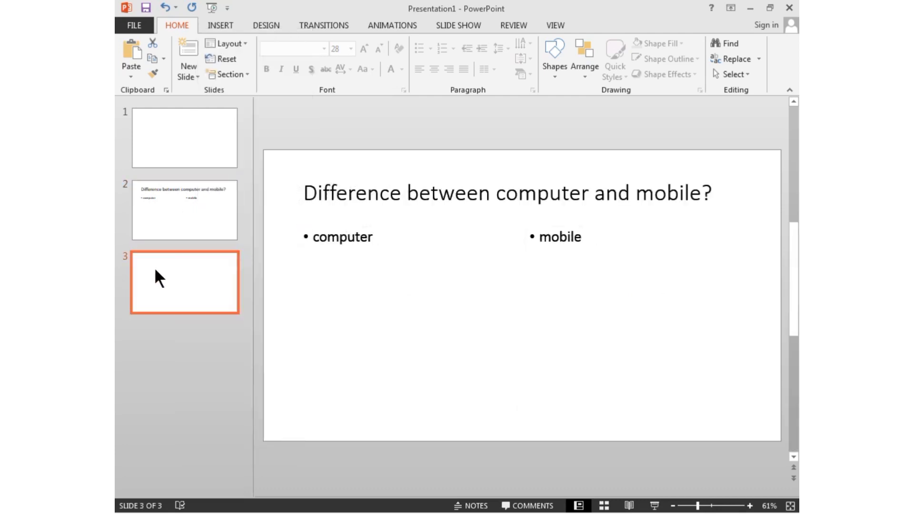
pyautogui.rightClick(156, 268)
pyautogui.click(234, 340)
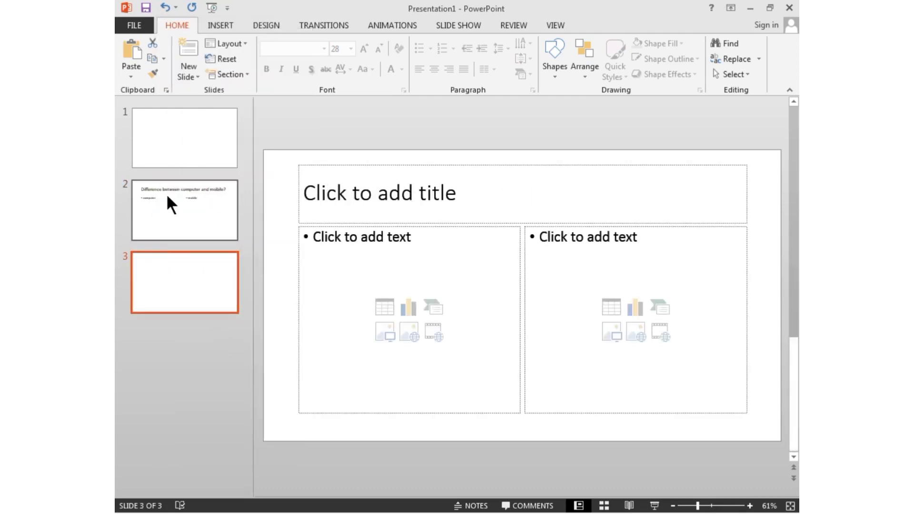
pyautogui.rightClick(195, 198)
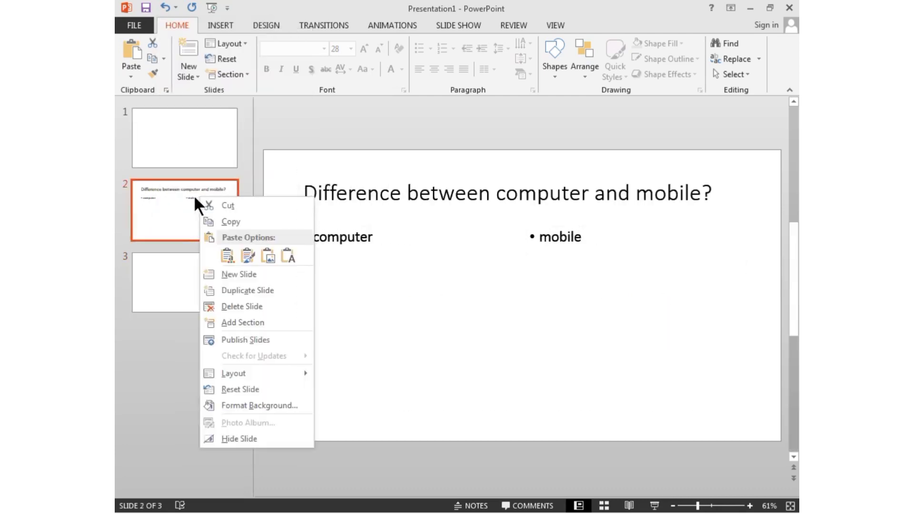
pyautogui.click(184, 274)
pyautogui.click(179, 259)
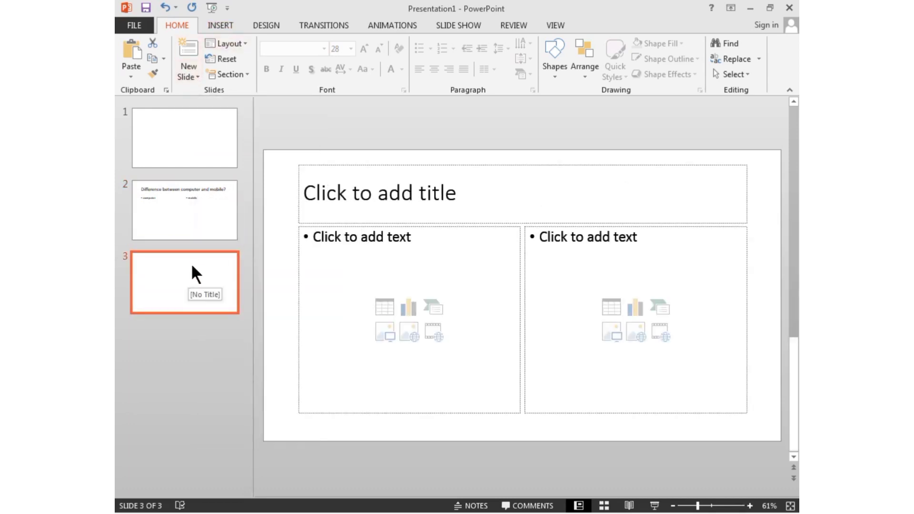
pyautogui.press('Delete')
pyautogui.press('Delete')
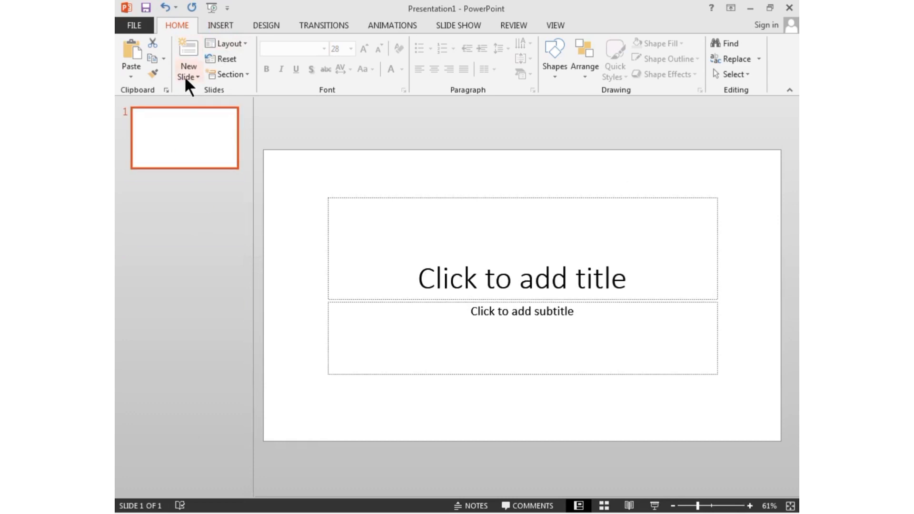
# Step: Add Title and Content slides up to six in total, then delete the extras
pyautogui.click(184, 75)
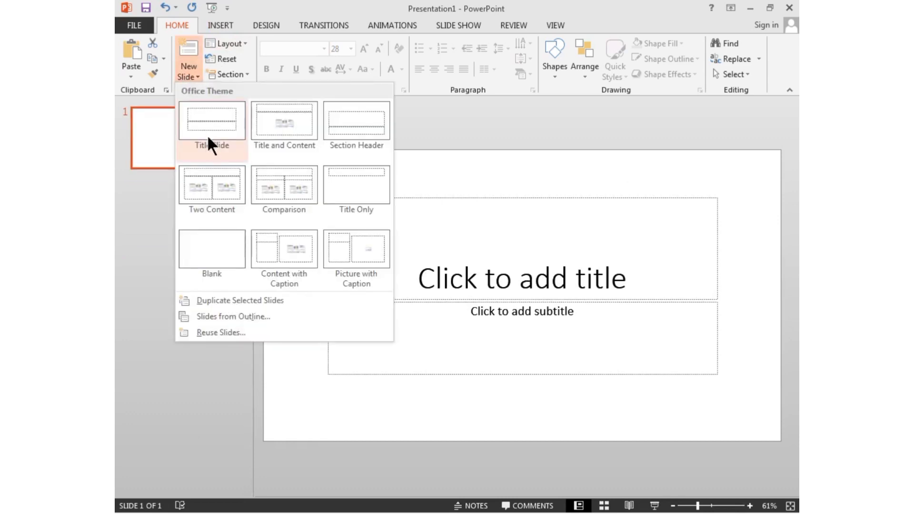
pyautogui.click(292, 127)
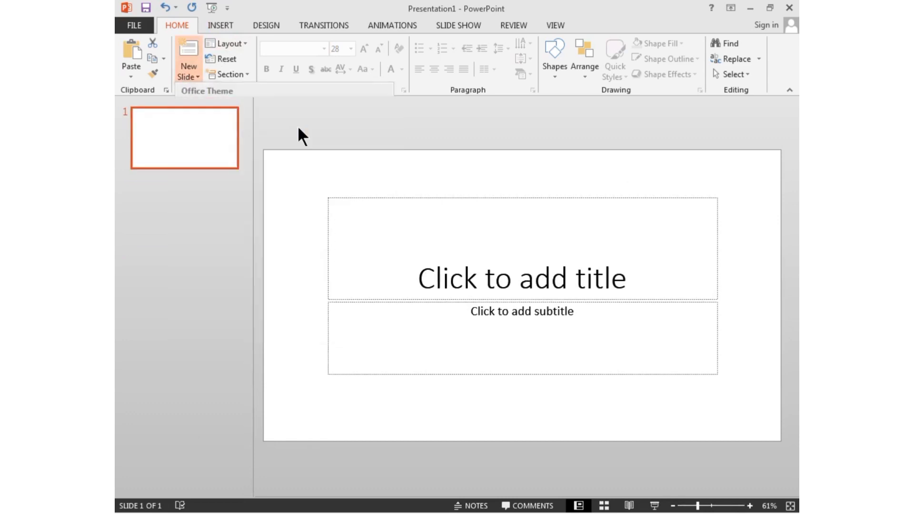
pyautogui.click(193, 80)
pyautogui.click(186, 47)
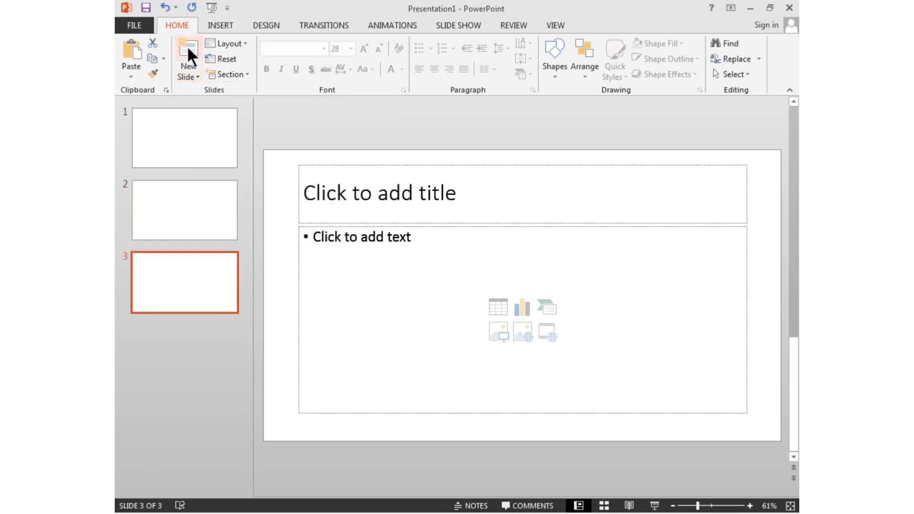
pyautogui.click(187, 46)
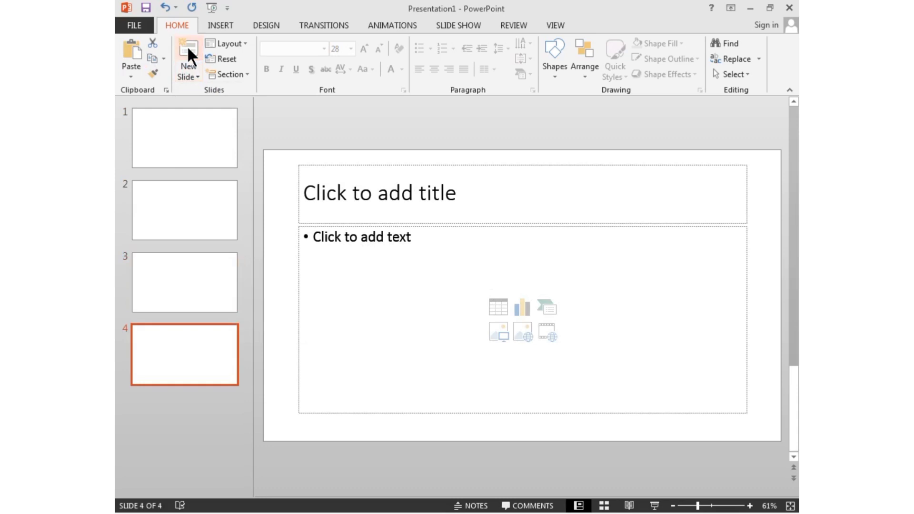
pyautogui.click(187, 46)
pyautogui.click(187, 45)
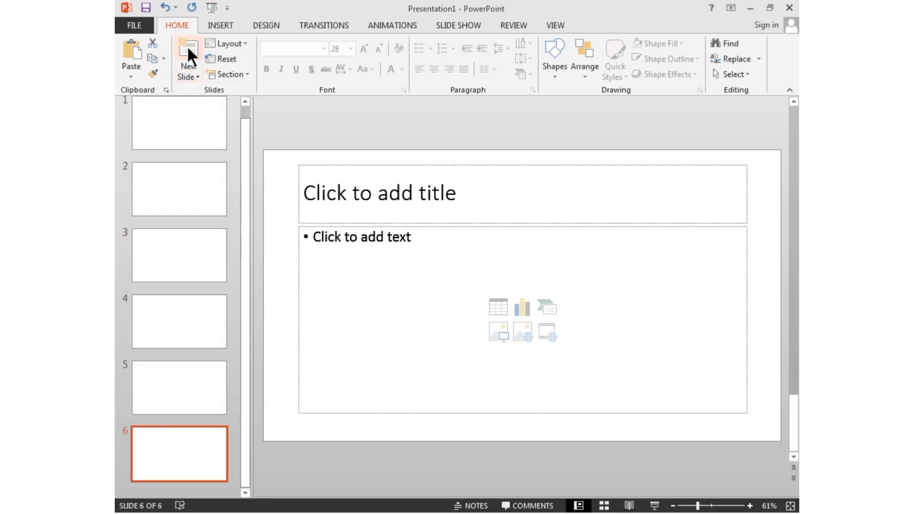
pyautogui.press('Delete')
pyautogui.press('Delete')
pyautogui.press('Delete')
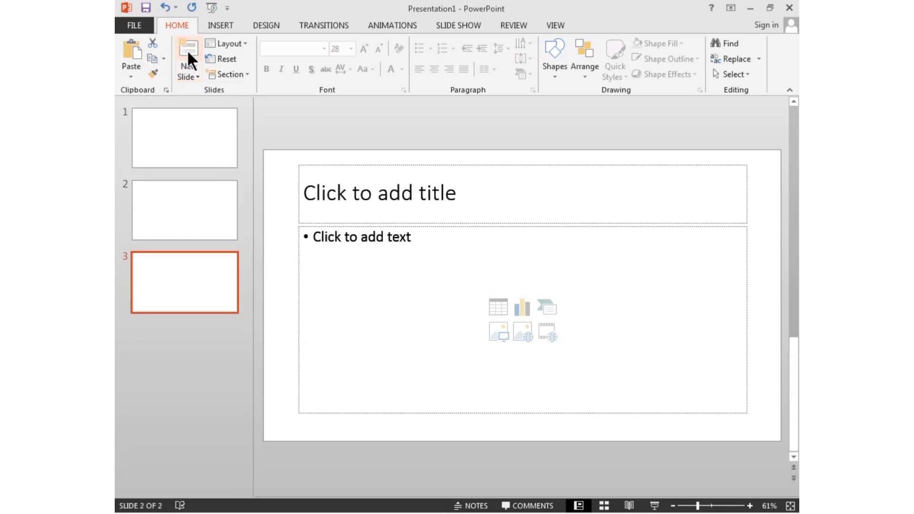
pyautogui.press('Delete')
pyautogui.press('Delete')
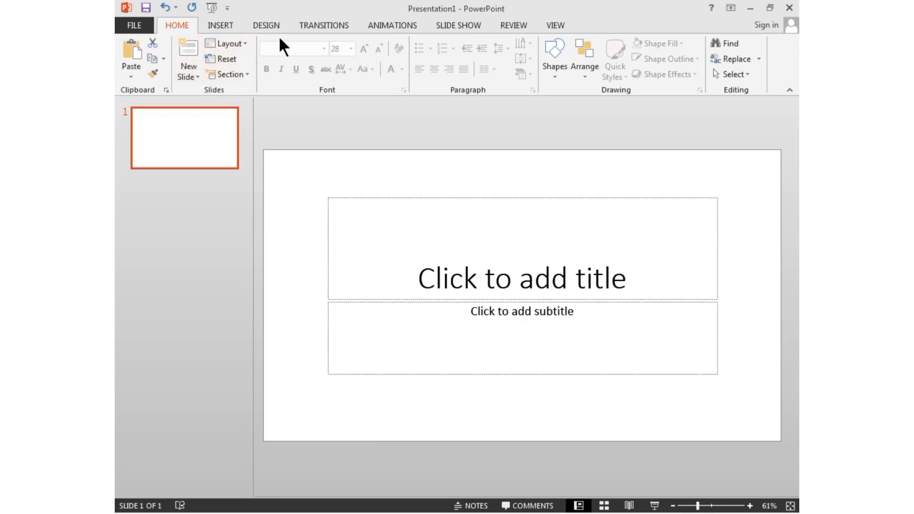
pyautogui.click(429, 269)
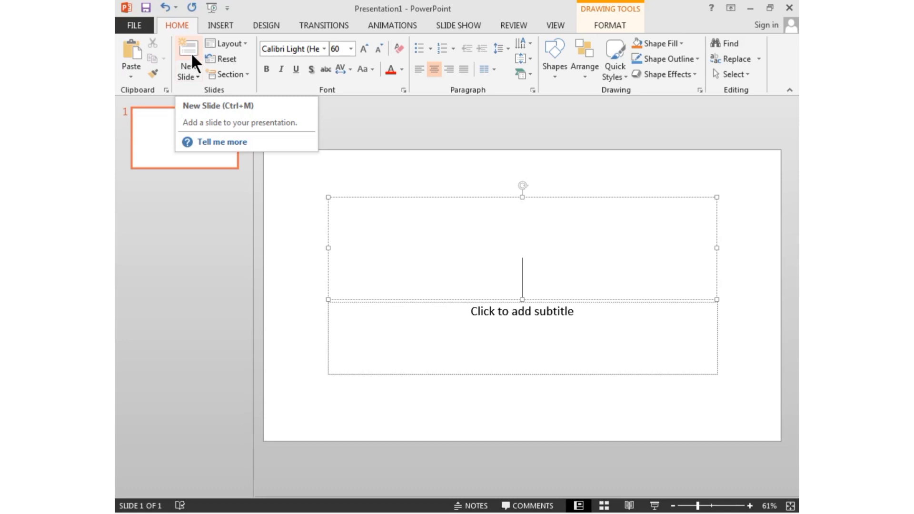
pyautogui.click(198, 245)
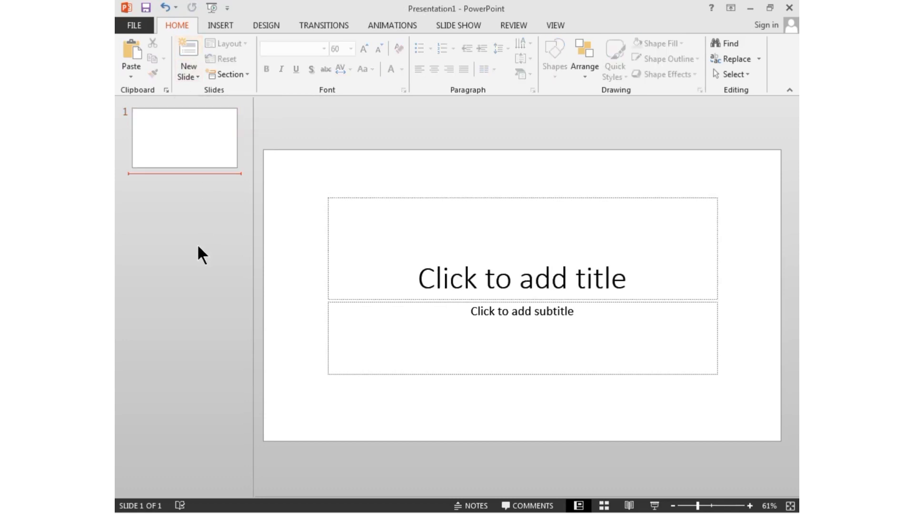
pyautogui.click(194, 146)
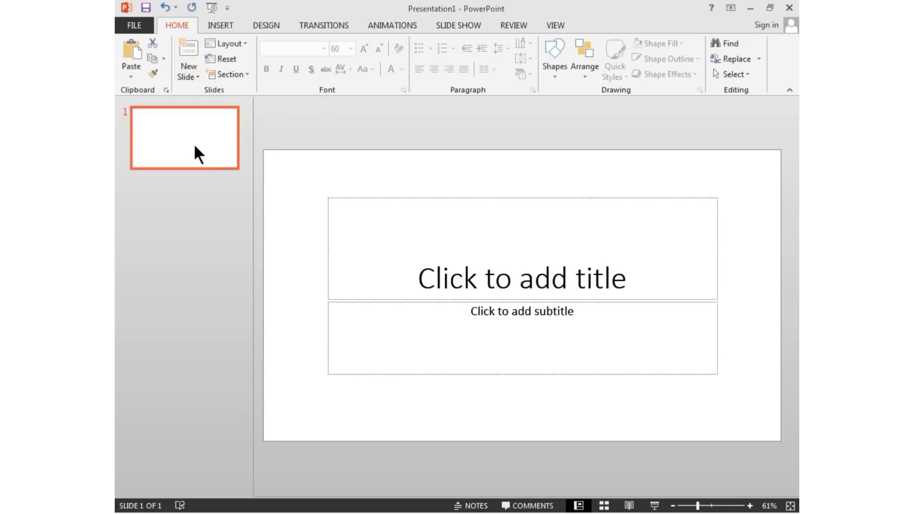
pyautogui.press('Return')
pyautogui.press('Return')
pyautogui.press('Return')
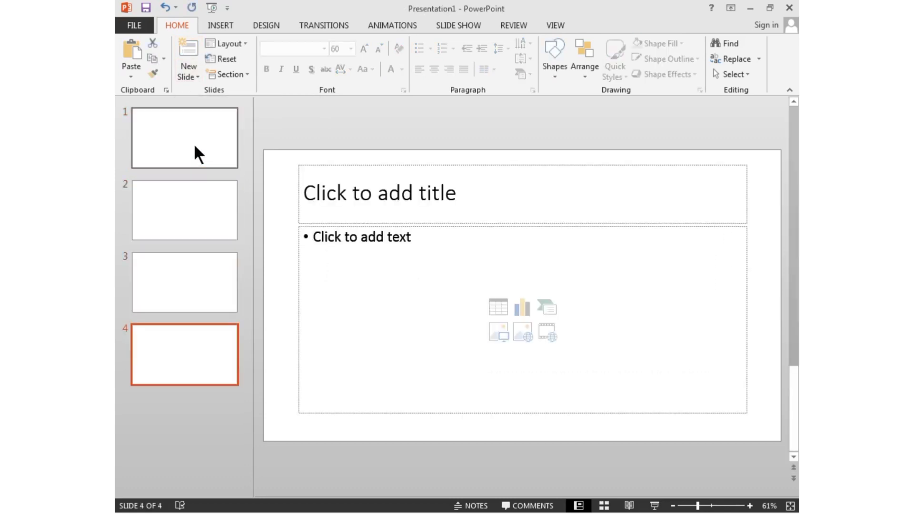
pyautogui.press('Return')
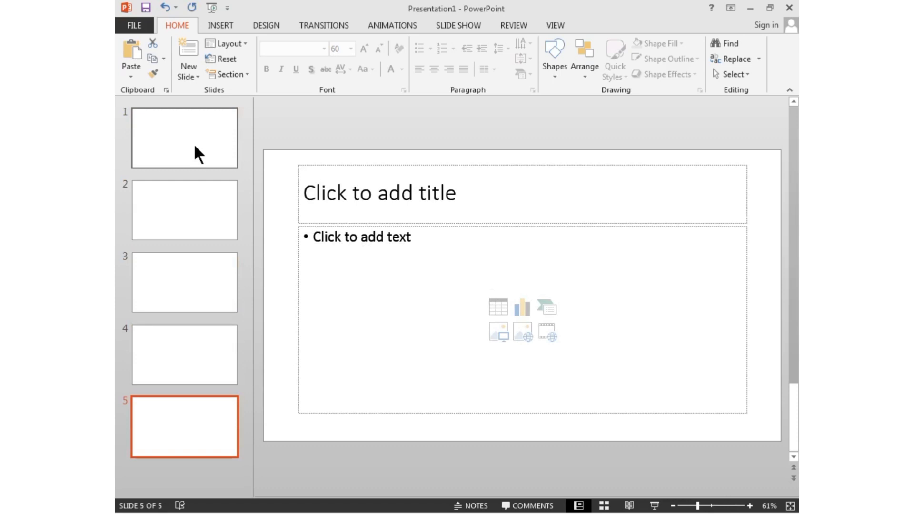
pyautogui.rightClick(195, 146)
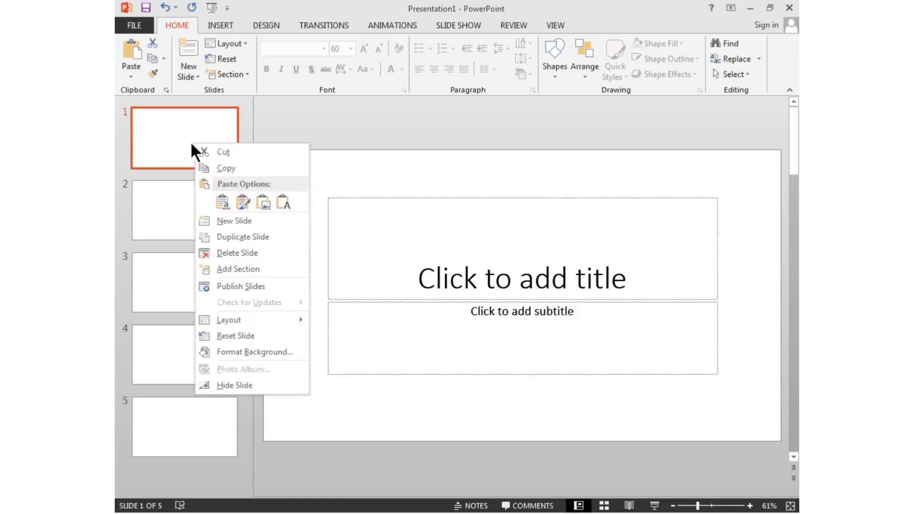
pyautogui.click(275, 220)
pyautogui.rightClick(163, 132)
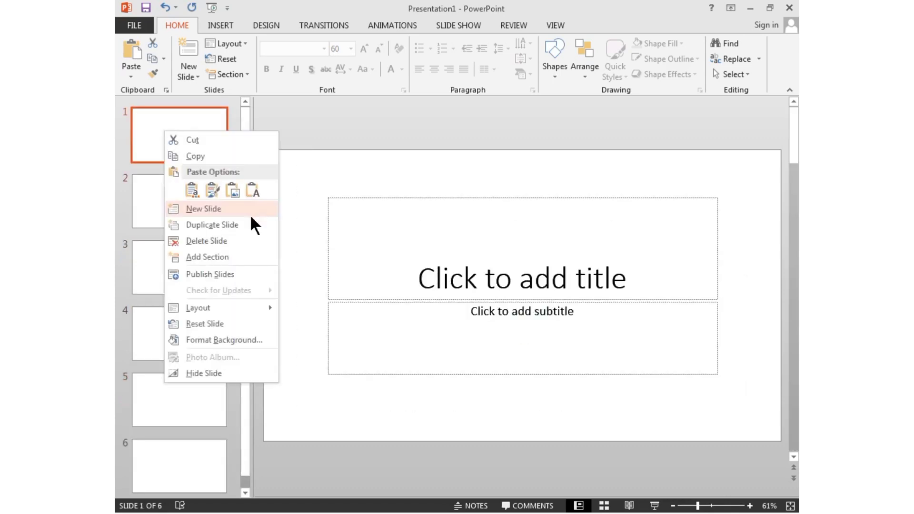
pyautogui.click(224, 210)
pyautogui.click(213, 152)
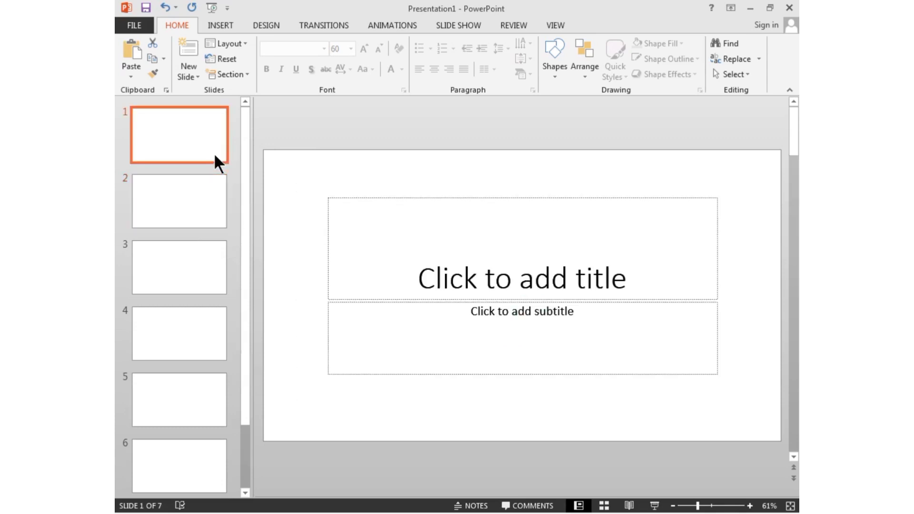
pyautogui.click(189, 51)
pyautogui.click(185, 143)
pyautogui.rightClick(179, 141)
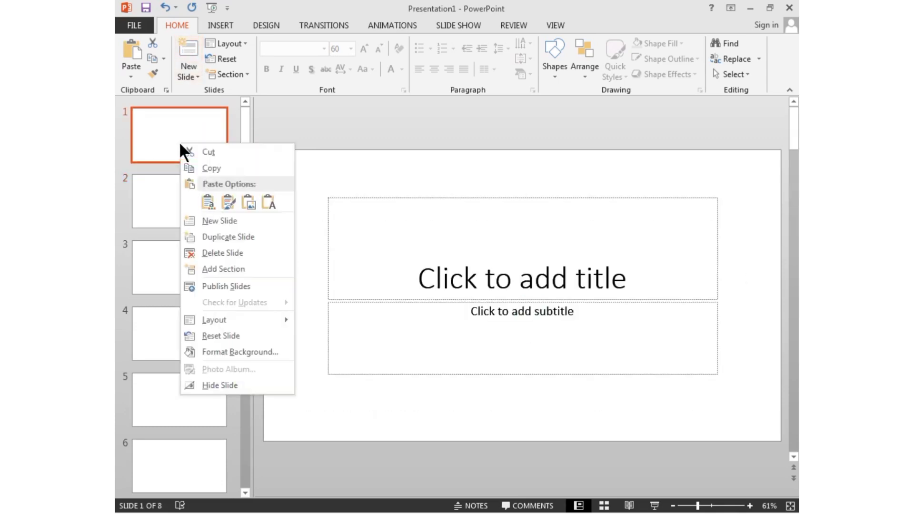
pyautogui.click(135, 170)
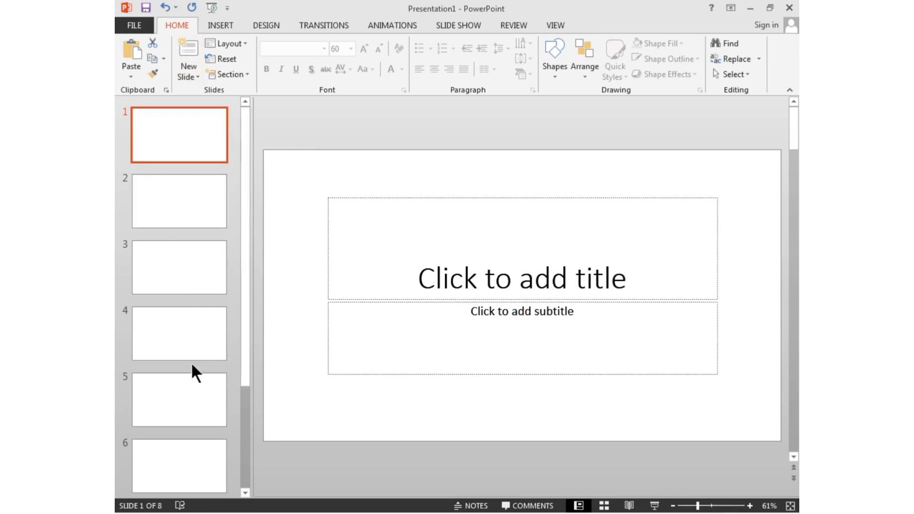
pyautogui.scroll(-3, 190, 376)
pyautogui.click(192, 452)
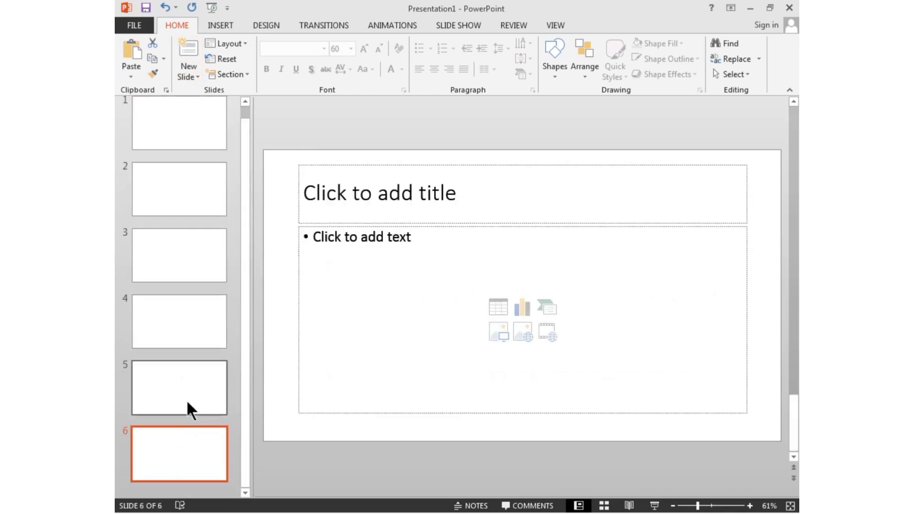
pyautogui.press('Delete')
pyautogui.press('Delete')
pyautogui.press('Delete')
pyautogui.press('Delete')
pyautogui.press('Delete')
pyautogui.press('Delete')
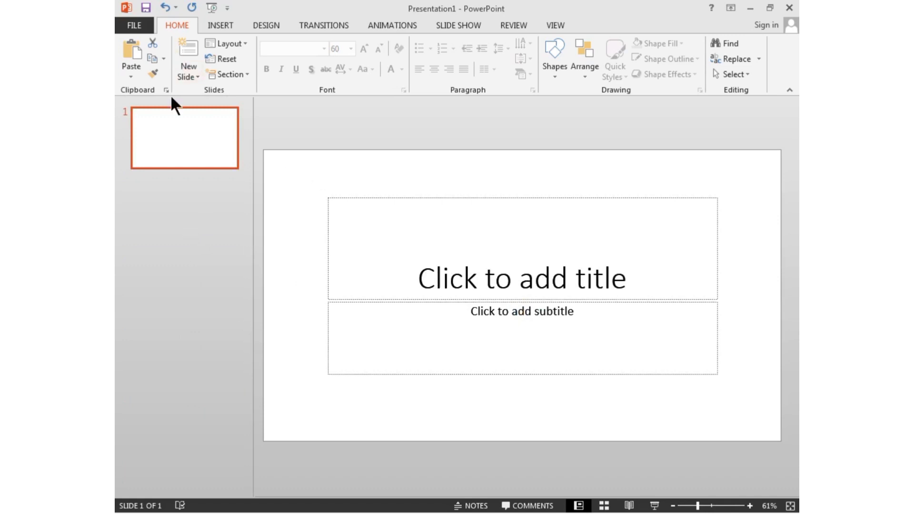
# Step: Paste 'P02p point to point the computer leaning institute' as the slide 1 title
pyautogui.click(198, 77)
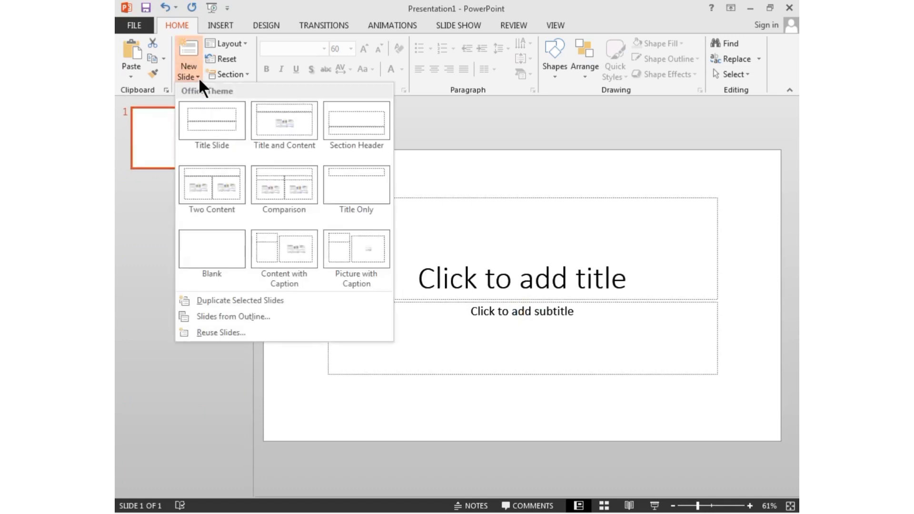
pyautogui.click(150, 260)
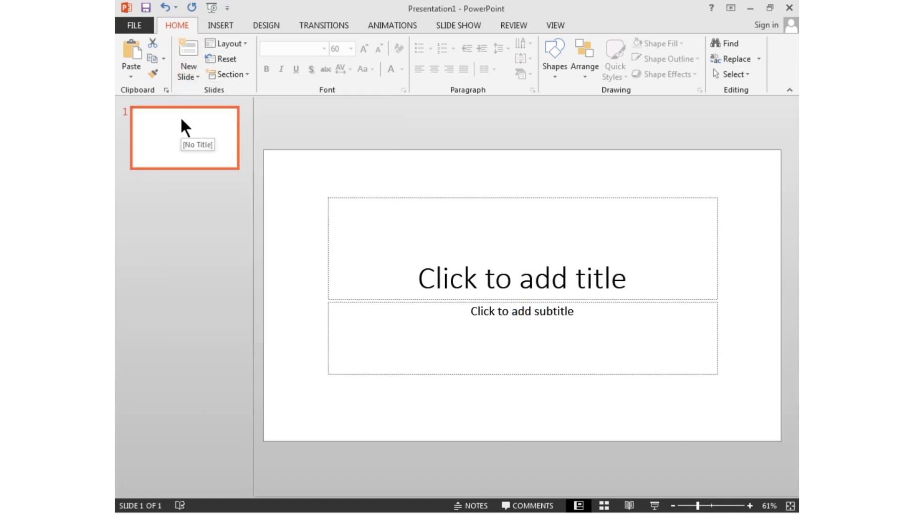
pyautogui.click(471, 284)
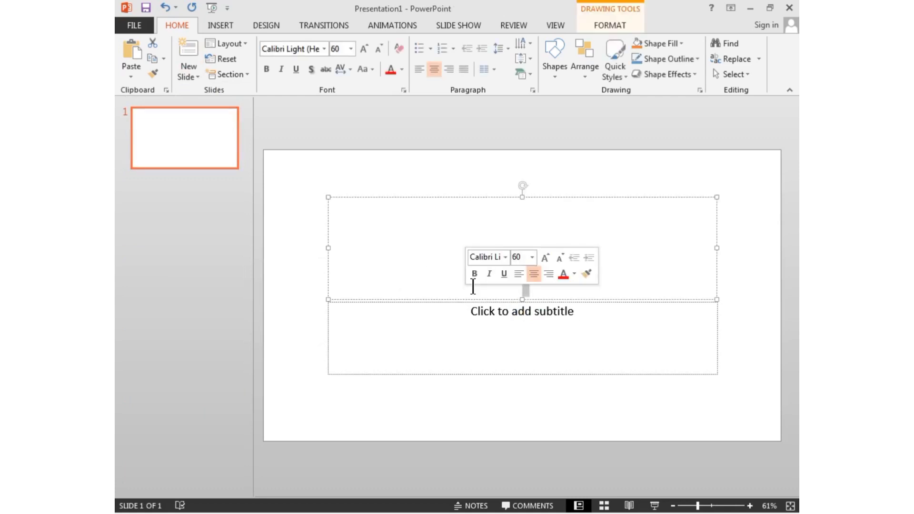
pyautogui.click(295, 325)
pyautogui.click(507, 265)
pyautogui.click(438, 405)
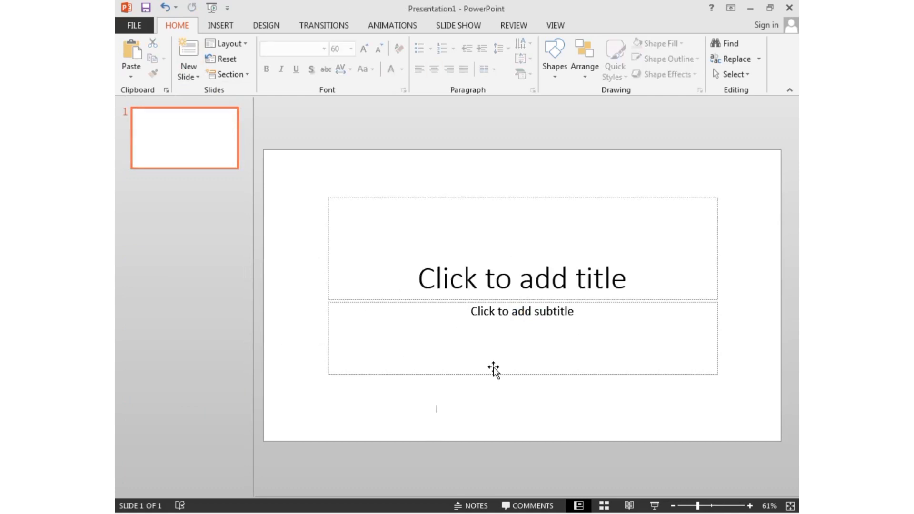
pyautogui.click(619, 276)
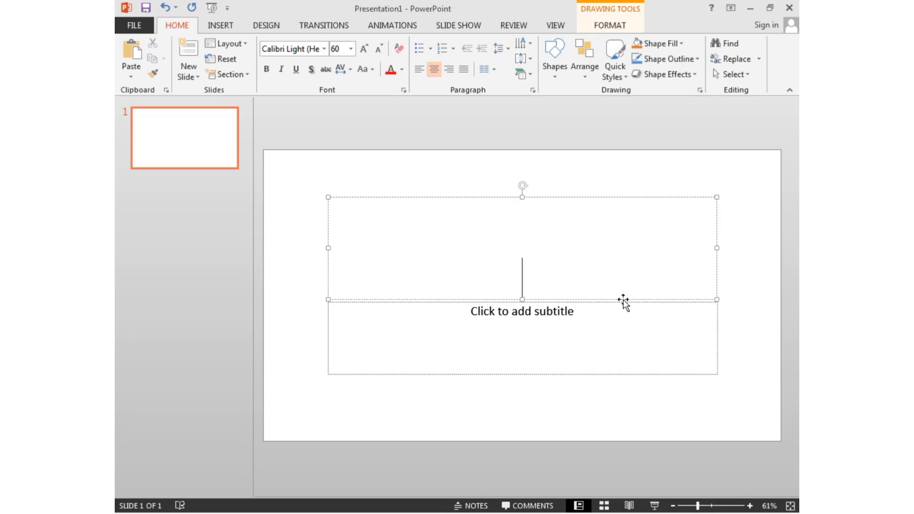
pyautogui.write('P02p point to point the computer leaning institute')
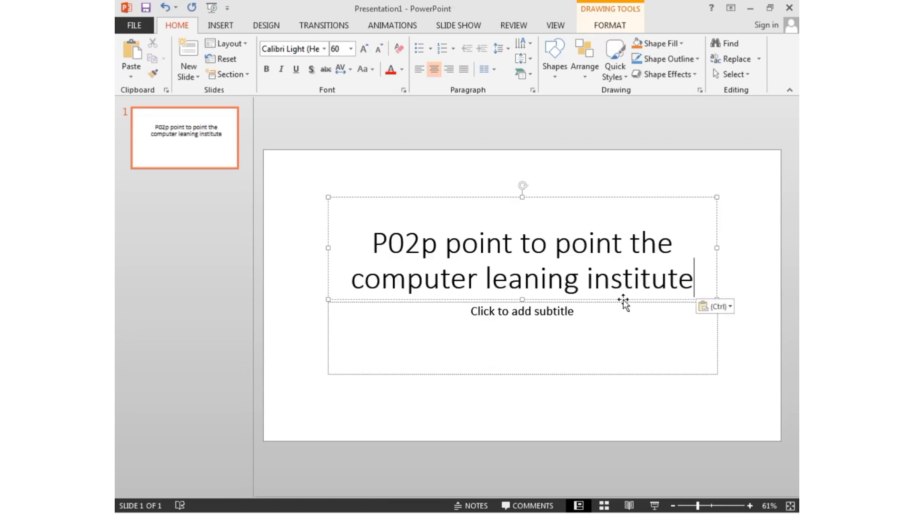
# Step: Type the subtitle 'We Learn & Grow Together', correcting typos
pyautogui.click(606, 354)
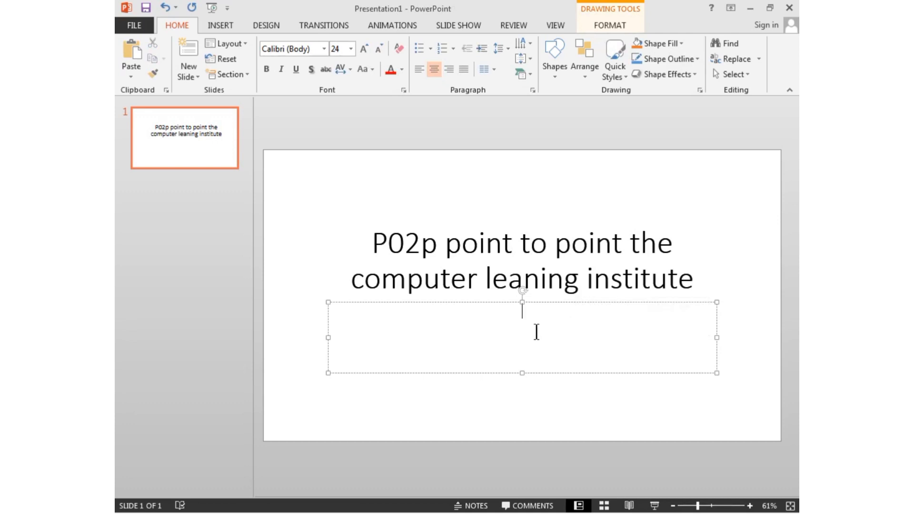
pyautogui.click(553, 319)
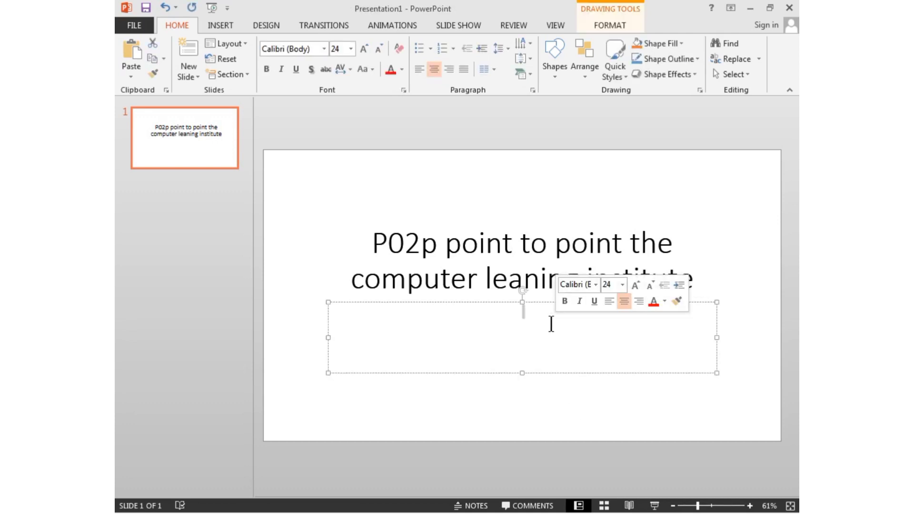
pyautogui.write('w')
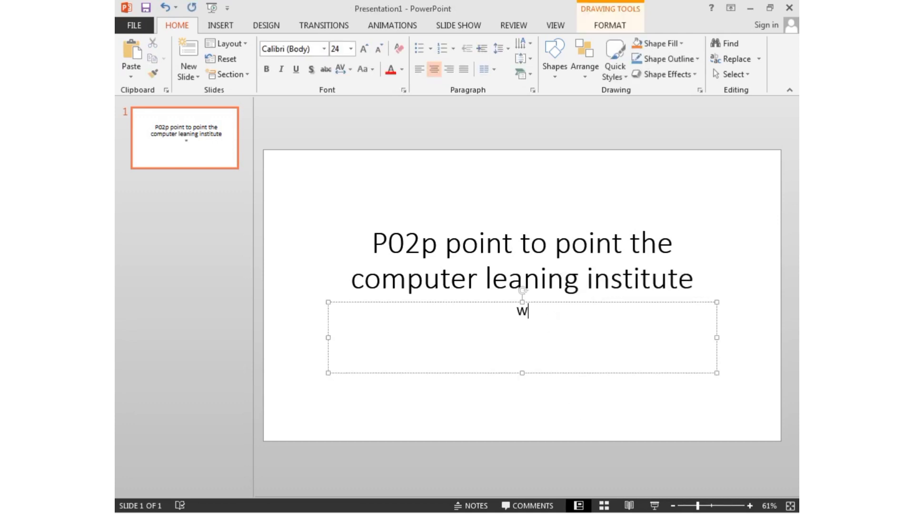
pyautogui.write('e ')
pyautogui.write('Learn ')
pyautogui.write('& G')
pyautogui.write('row t')
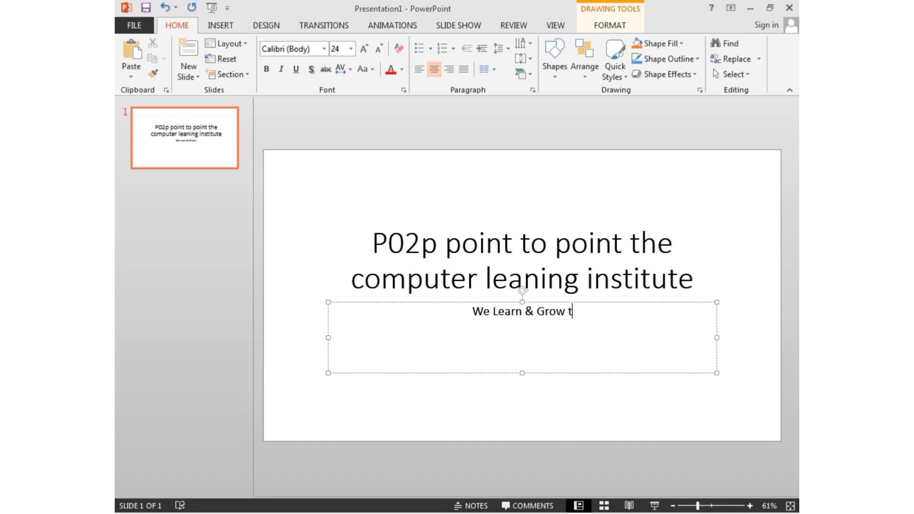
pyautogui.write('oh')
pyautogui.press('BackSpace')
pyautogui.press('BackSpace')
pyautogui.press('BackSpace')
pyautogui.press('BackSpace')
pyautogui.write('T')
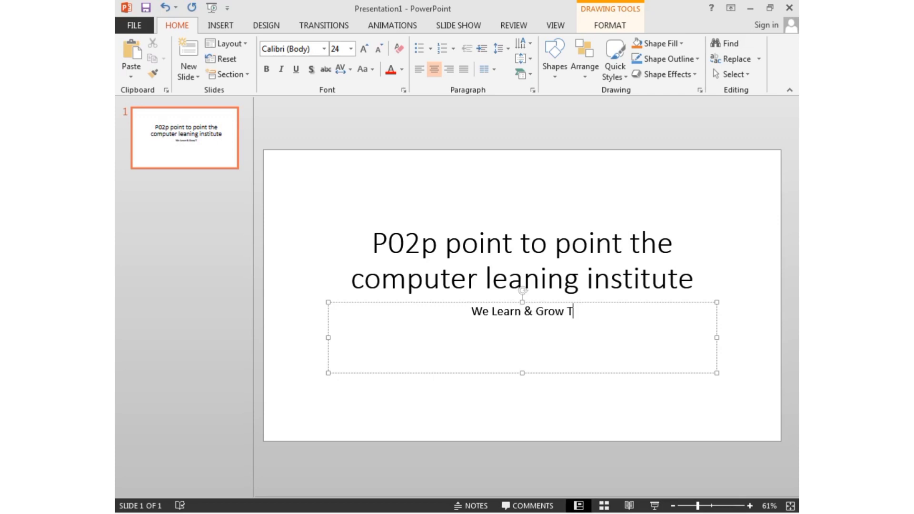
pyautogui.write('ogety')
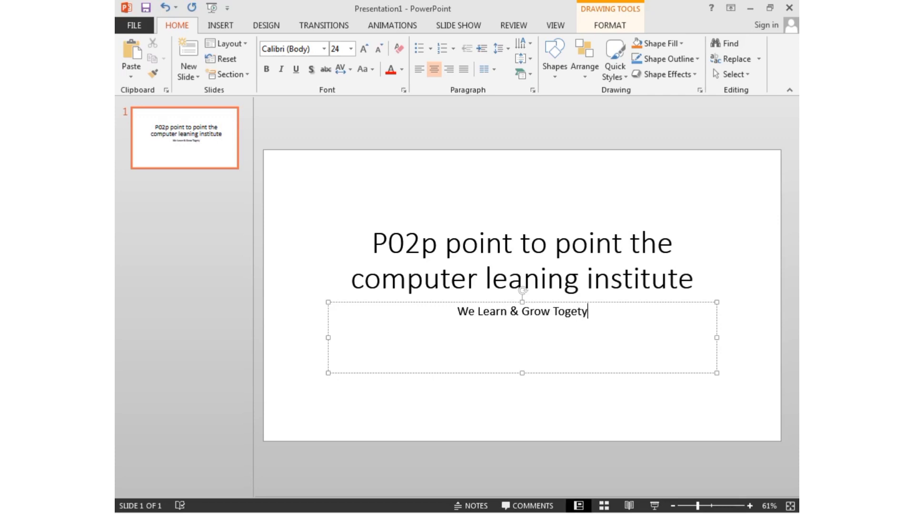
pyautogui.press('BackSpace')
pyautogui.write('hh')
pyautogui.press('BackSpace')
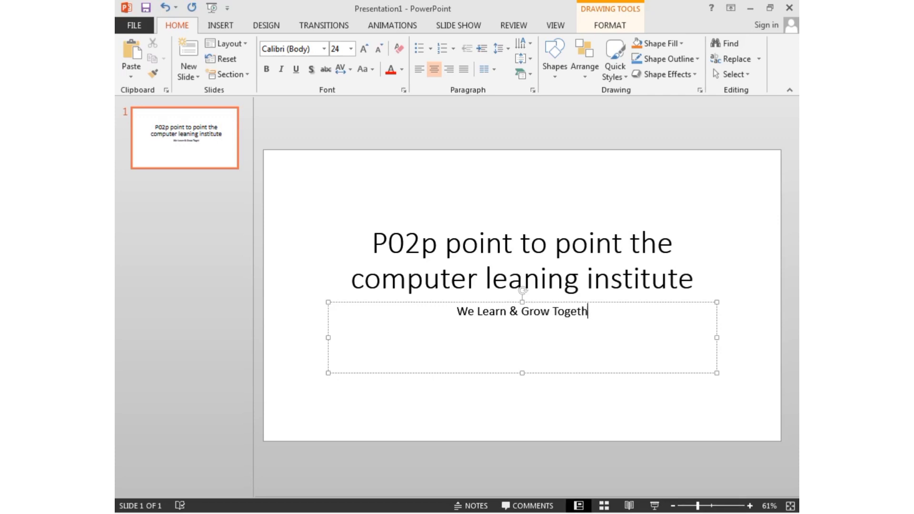
pyautogui.write('e')
pyautogui.press('BackSpace')
pyautogui.write('er')
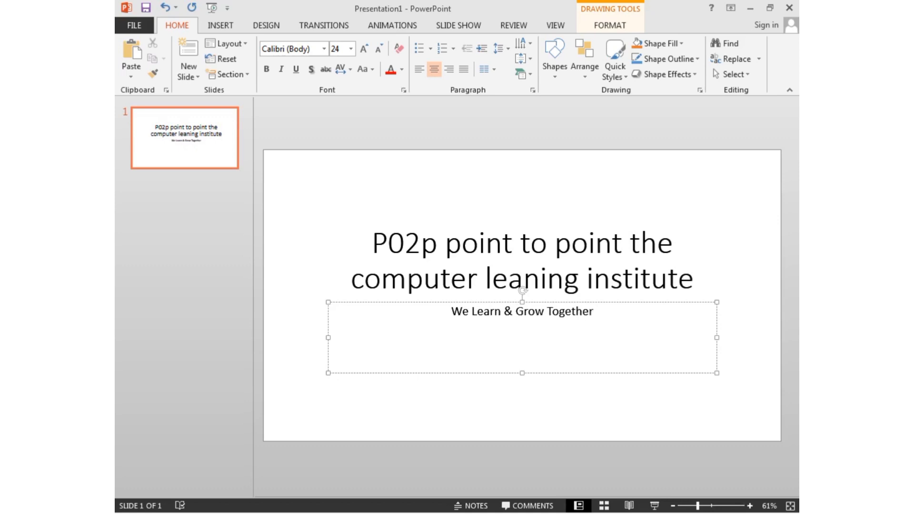
pyautogui.click(605, 401)
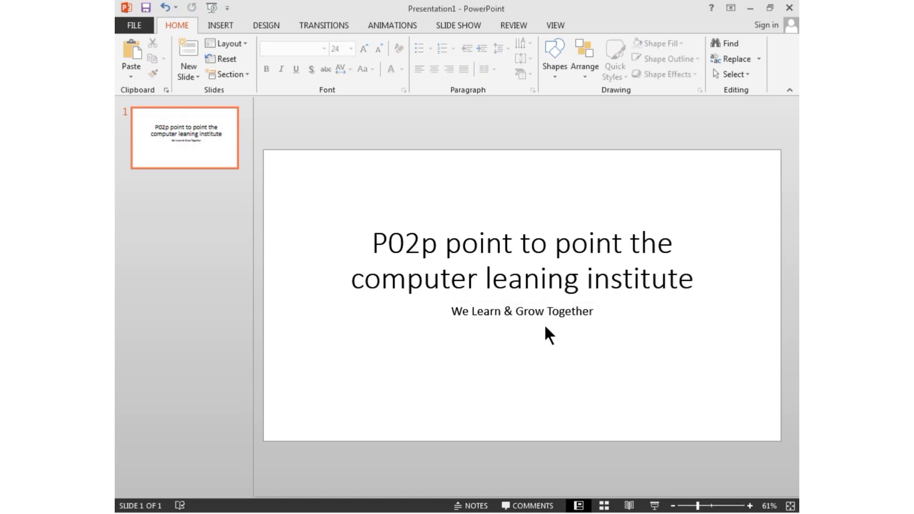
# Step: Insert a blank Title and Content slide 2 with Ctrl+M
pyautogui.hotkey('ctrl', 'm')
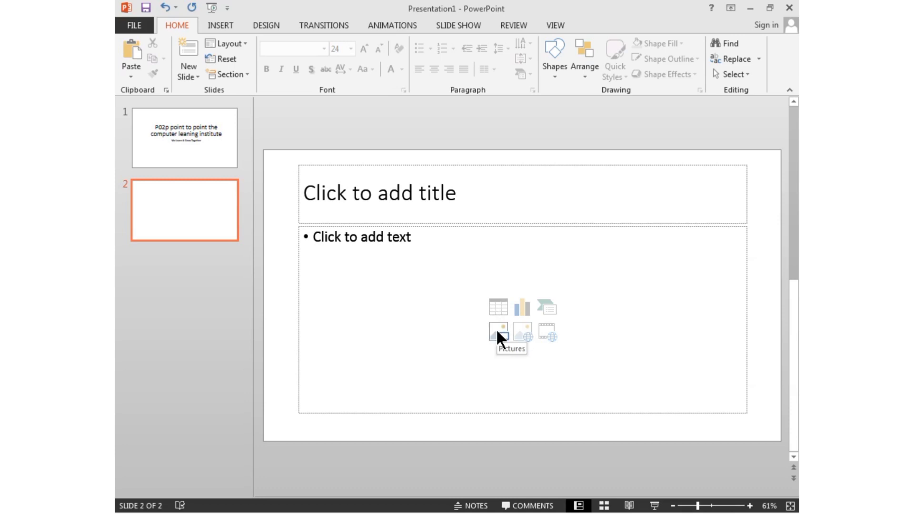
# Step: Title slide 2 'Courses'
pyautogui.click(370, 246)
pyautogui.click(350, 196)
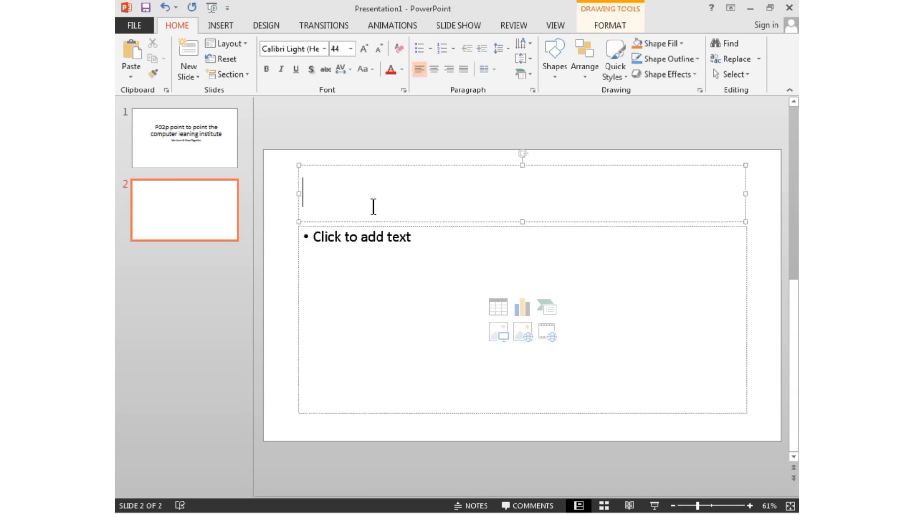
pyautogui.click(373, 227)
pyautogui.click(373, 190)
pyautogui.write('Cours')
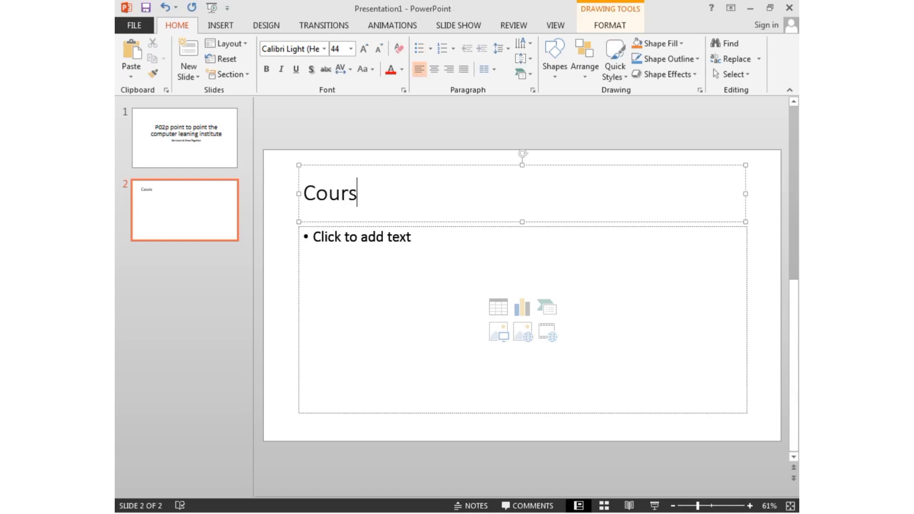
pyautogui.write('es')
# Step: Add the bullets MS OFFICE, AUTO CAD and 3D MODELING
pyautogui.click(364, 239)
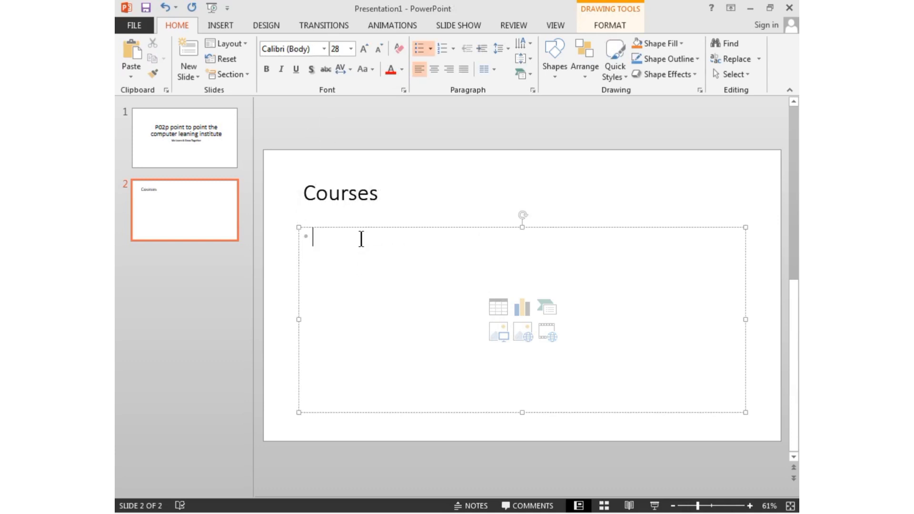
pyautogui.write('MS')
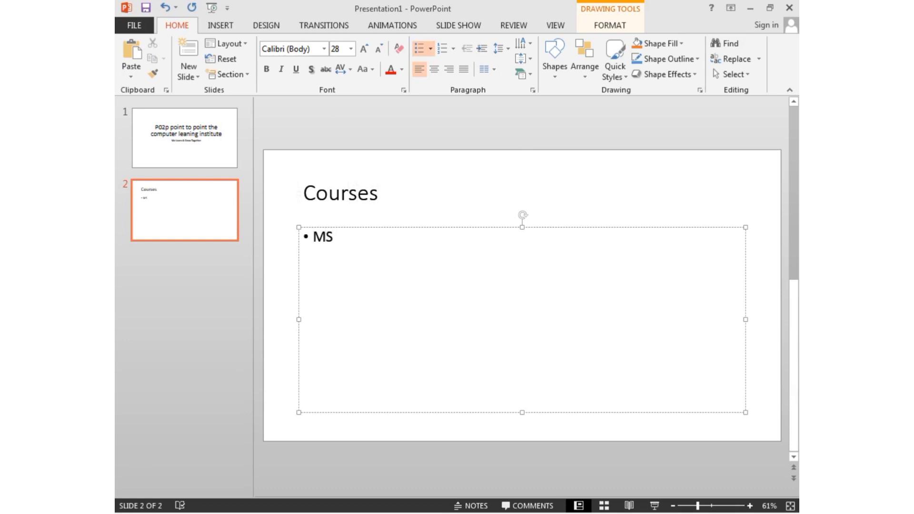
pyautogui.write(' OFFIC')
pyautogui.write('E')
pyautogui.press('Return')
pyautogui.write('AU')
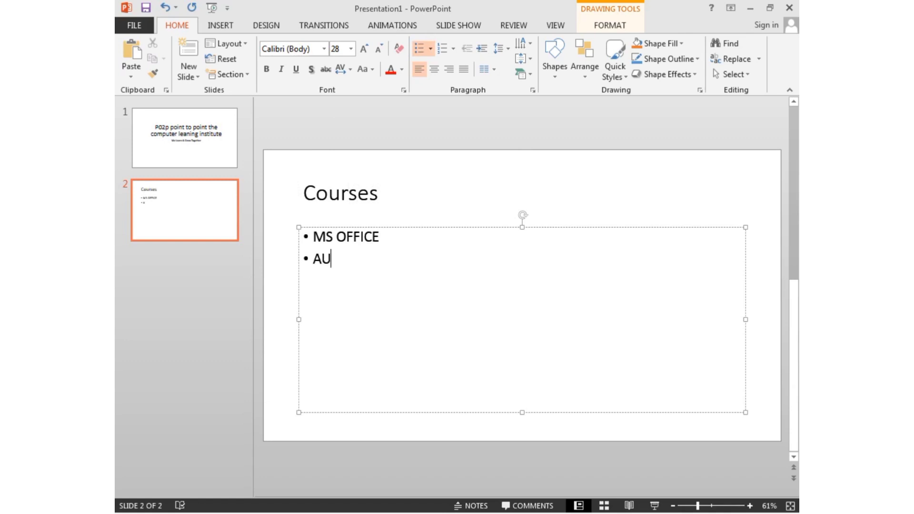
pyautogui.write('RT')
pyautogui.press('BackSpace')
pyautogui.press('BackSpace')
pyautogui.write('TO')
pyautogui.write(' CAD')
pyautogui.press('Return')
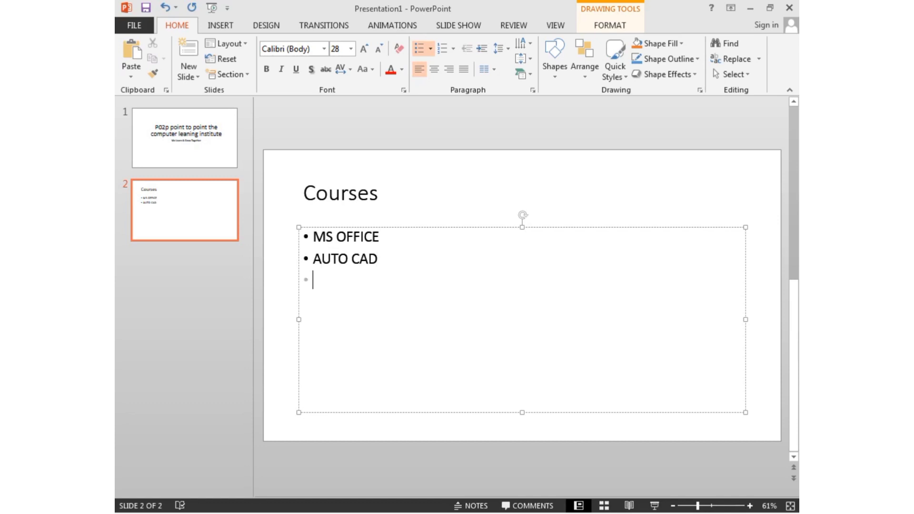
pyautogui.write('3D M')
pyautogui.write('ODELING')
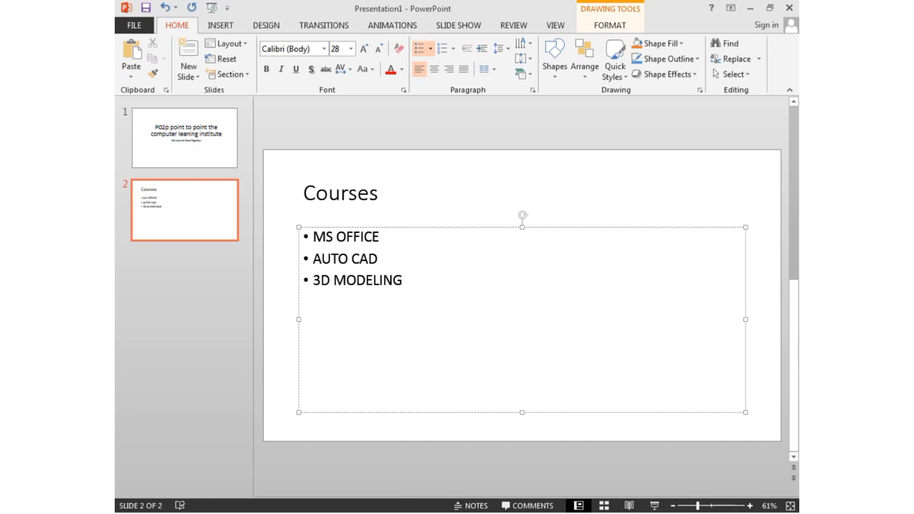
pyautogui.press('Return')
# Step: Add the bullets GRAPHIC DESIGNING & ANIMATION and DIGITAL MARKETING
pyautogui.write('GA')
pyautogui.press('BackSpace')
pyautogui.write('RAHIOC')
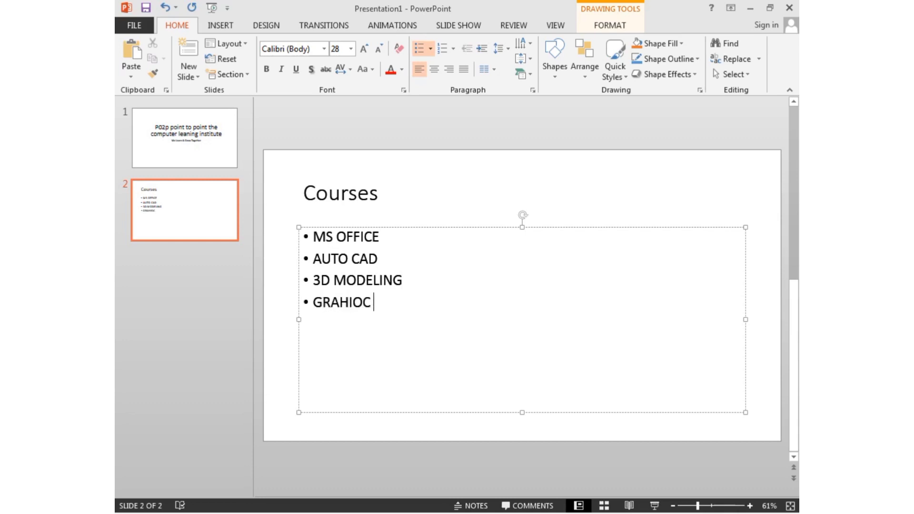
pyautogui.press('BackSpace')
pyautogui.press('BackSpace')
pyautogui.press('BackSpace')
pyautogui.write('C D')
pyautogui.write('ESIGNING ')
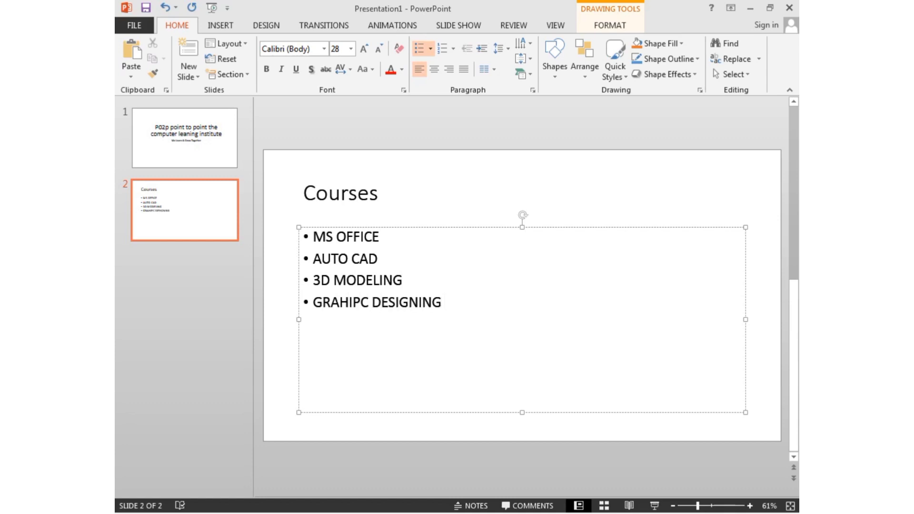
pyautogui.write('&')
pyautogui.write('ni')
pyautogui.press('BackSpace')
pyautogui.press('BackSpace')
pyautogui.write('an')
pyautogui.write('imat')
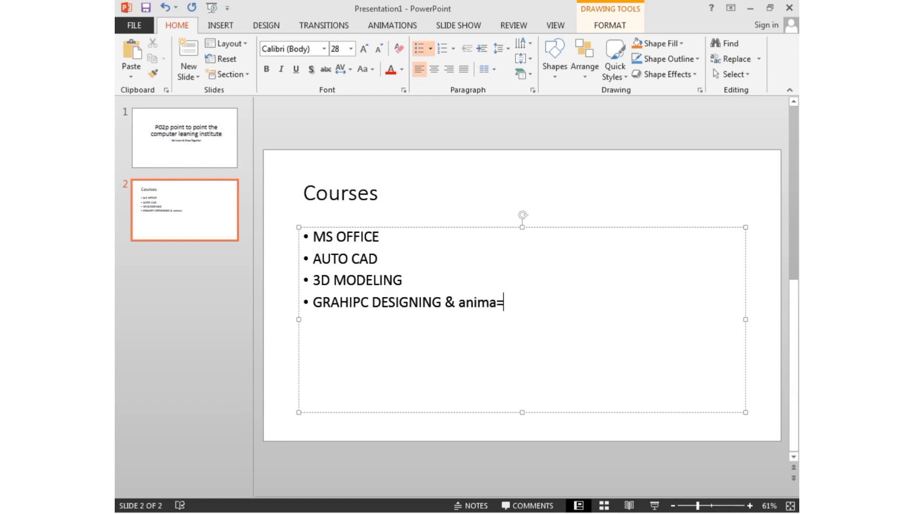
pyautogui.press('BackSpace')
pyautogui.press('BackSpace')
pyautogui.press('BackSpace')
pyautogui.press('BackSpace')
pyautogui.press('BackSpace')
pyautogui.press('BackSpace')
pyautogui.write('a')
pyautogui.press('BackSpace')
pyautogui.write('A')
pyautogui.write('NI')
pyautogui.write('MATION')
pyautogui.press('Return')
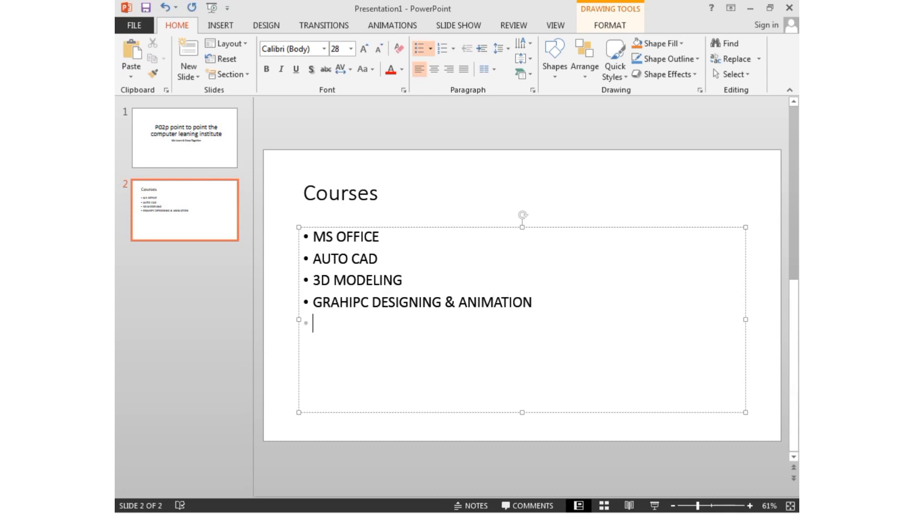
pyautogui.write('DIGITA')
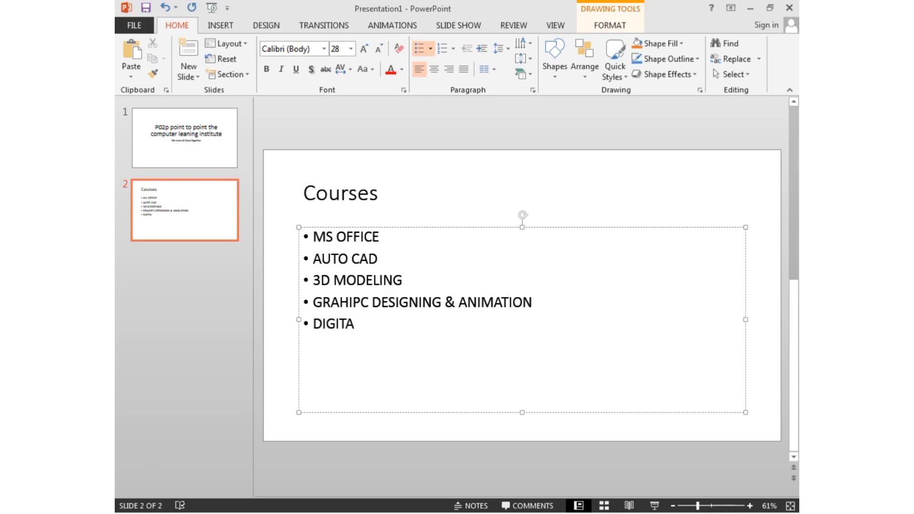
pyautogui.write('L MARKETI')
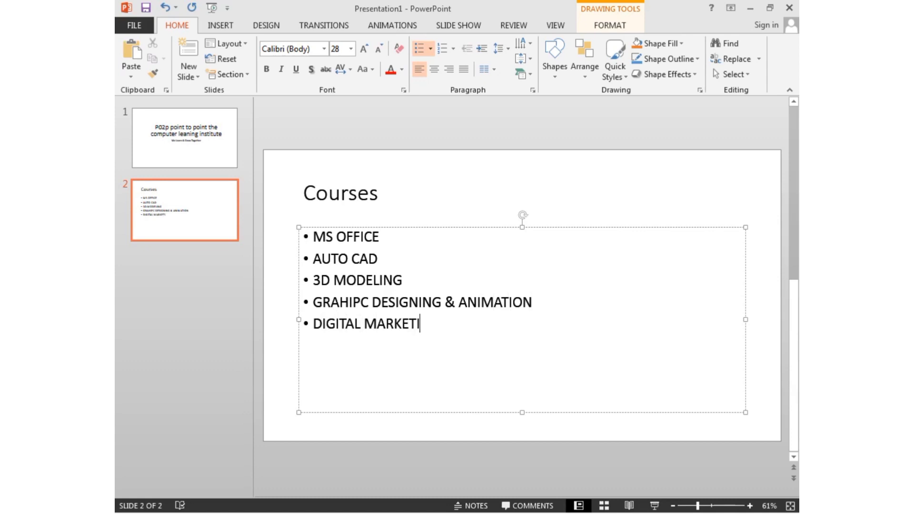
pyautogui.write('NG')
# Step: Add a new blank third slide with Ctrl+M
pyautogui.click(390, 184)
pyautogui.rightClick(413, 232)
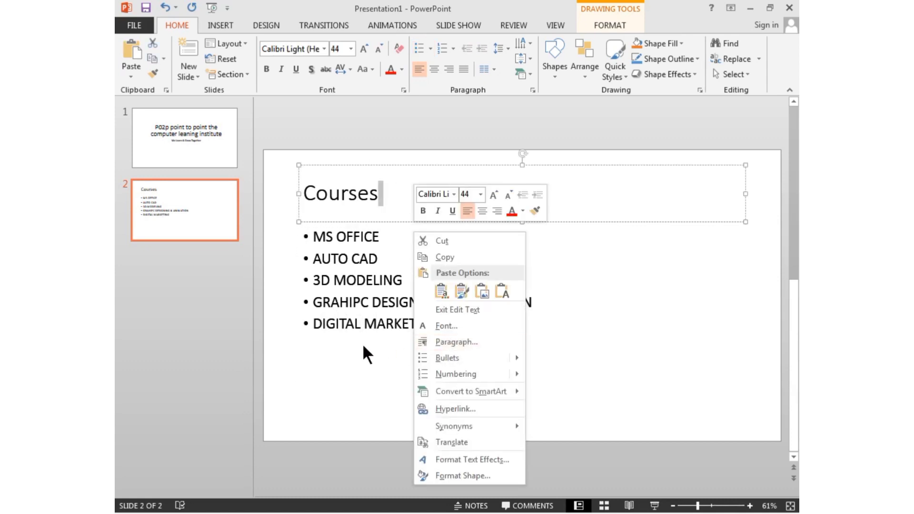
pyautogui.press('Escape')
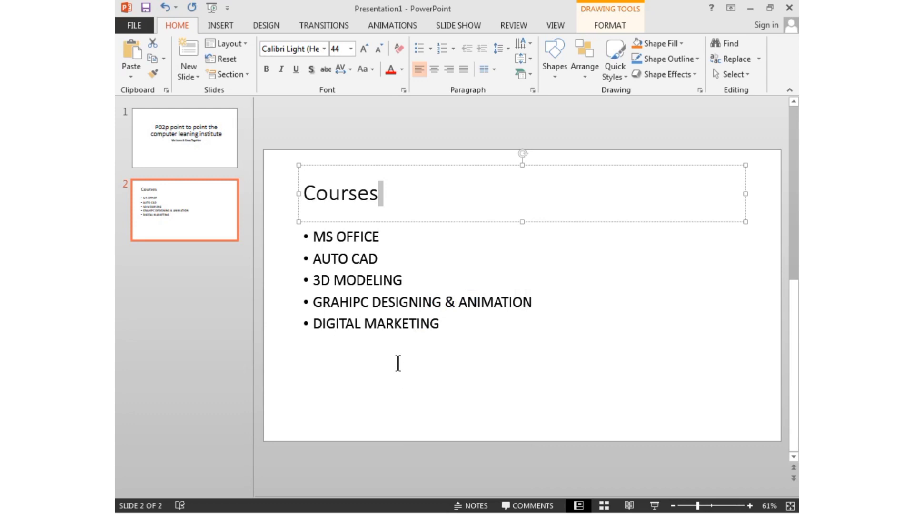
pyautogui.hotkey('ctrl', 'm')
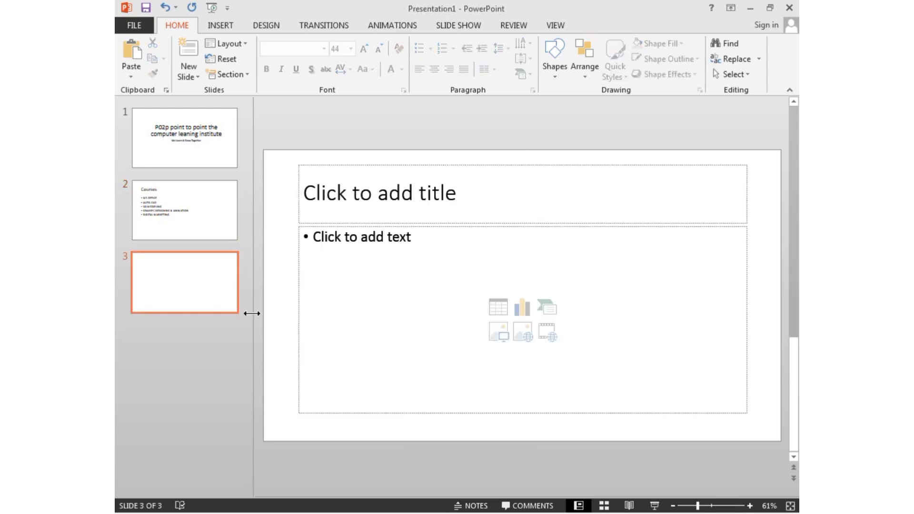
# Step: Title slide 3 'MS OFFICE'
pyautogui.click(396, 203)
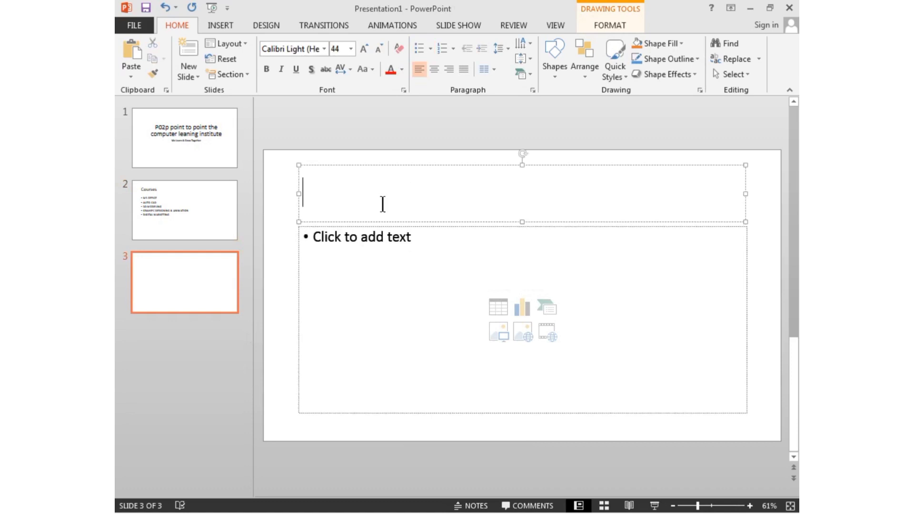
pyautogui.write('MA')
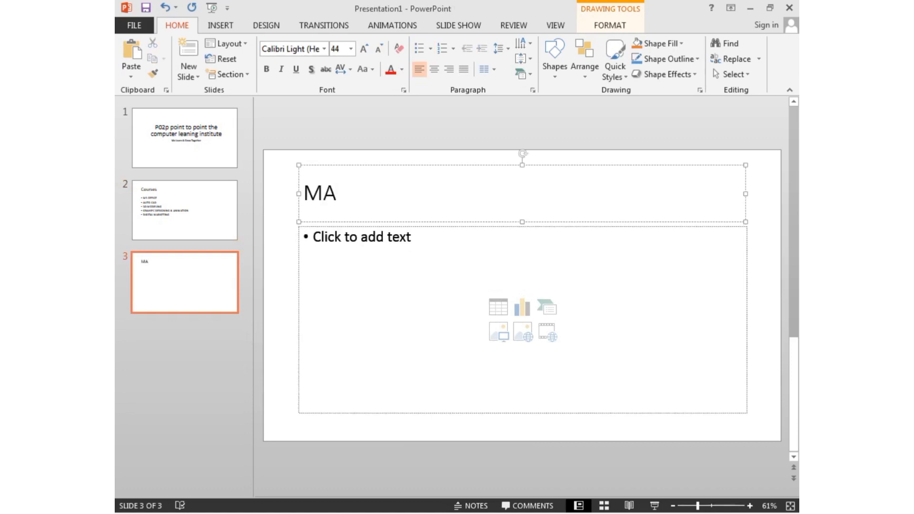
pyautogui.press('BackSpace')
pyautogui.write('S OFFIC')
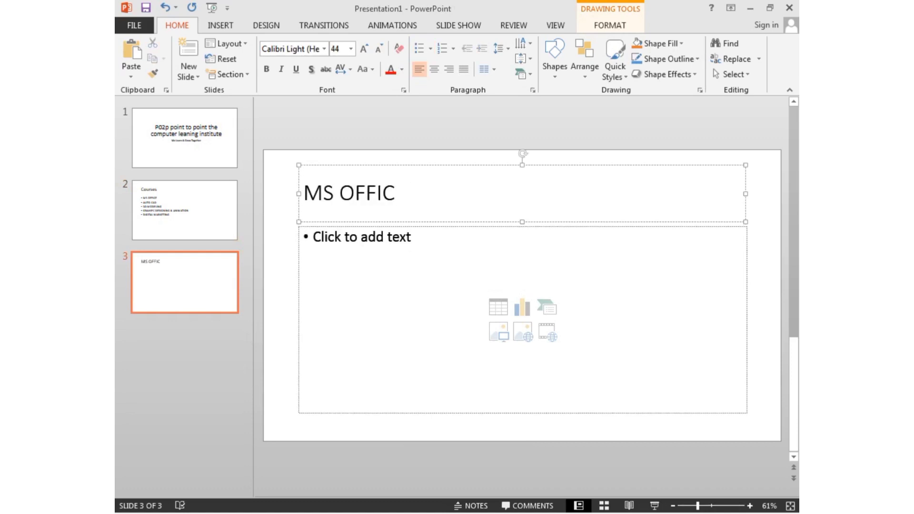
pyautogui.write(' E')
pyautogui.press('BackSpace')
pyautogui.press('BackSpace')
pyautogui.write('E')
# Step: Add the bullets WINDOW INSTALLATION and INTERNET & EMAIL
pyautogui.click(359, 236)
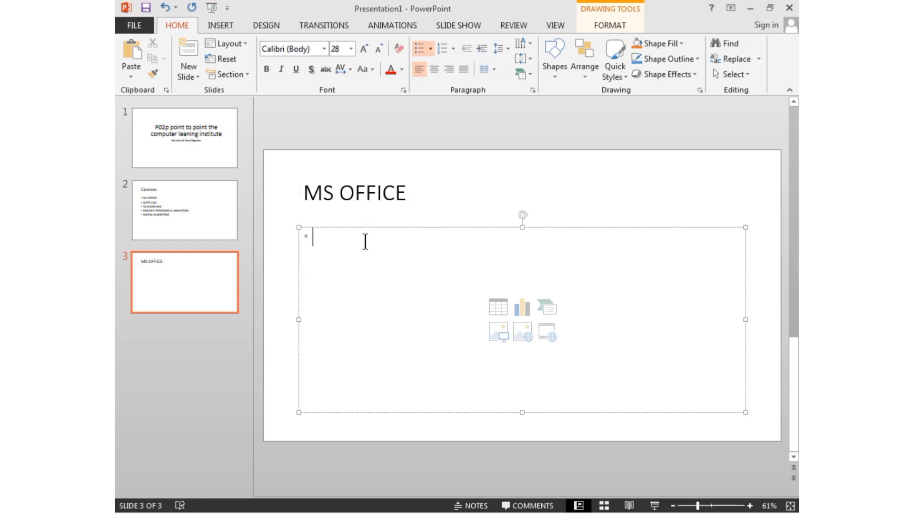
pyautogui.write('INTE')
pyautogui.press('BackSpace')
pyautogui.press('BackSpace')
pyautogui.press('BackSpace')
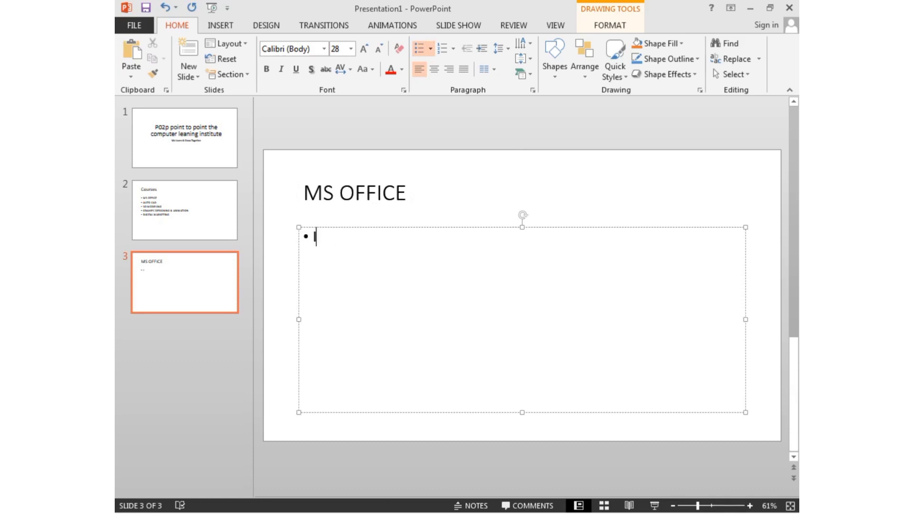
pyautogui.write('WINF')
pyautogui.press('BackSpace')
pyautogui.write('DOW INST')
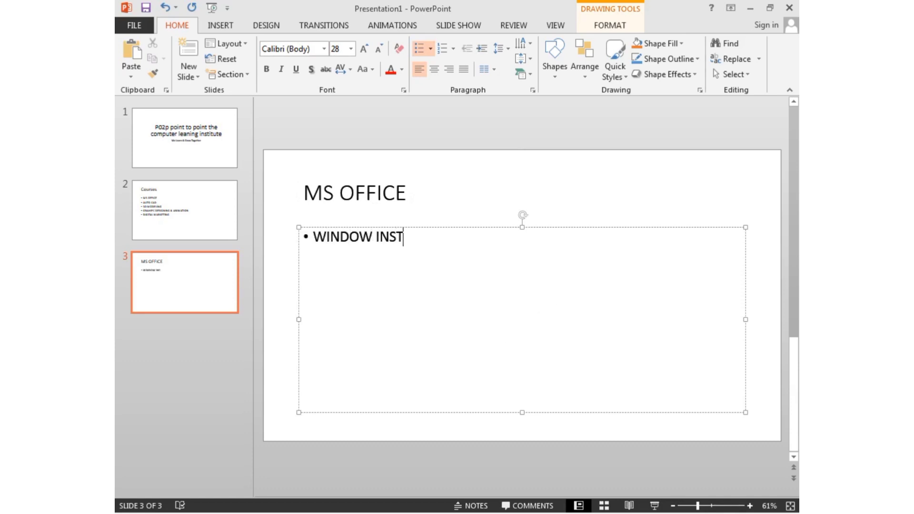
pyautogui.write('ALLATION')
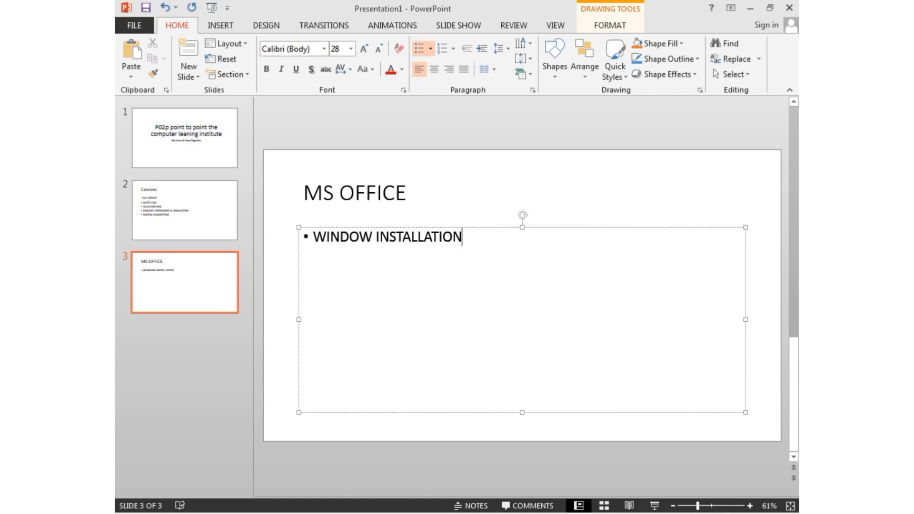
pyautogui.press('Return')
pyautogui.write('IN')
pyautogui.write('TERNET')
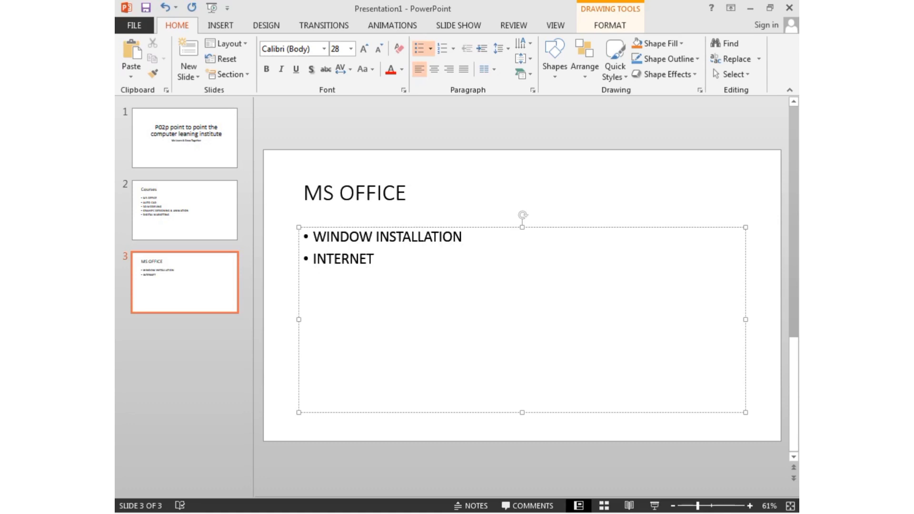
pyautogui.write(' & WMAI')
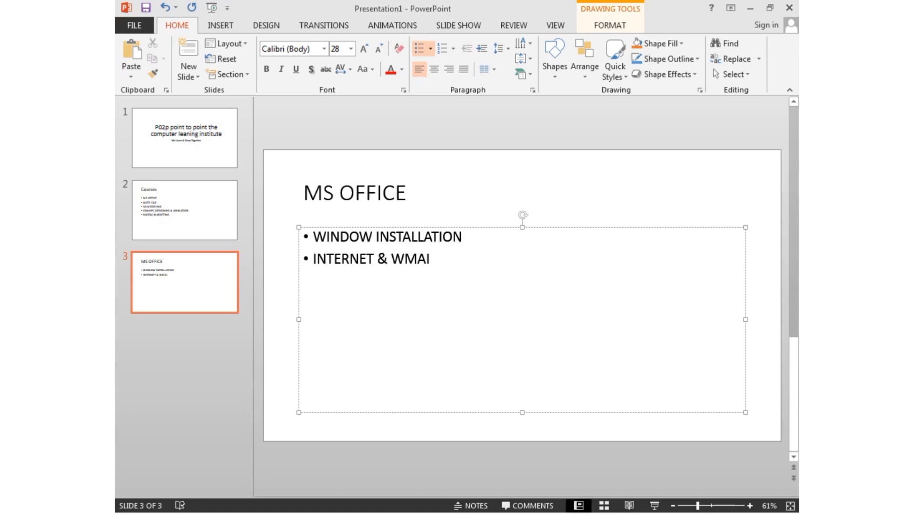
pyautogui.press('BackSpace')
pyautogui.press('BackSpace')
pyautogui.press('BackSpace')
pyautogui.write('EMAI')
pyautogui.write('L')
pyautogui.press('Return')
# Step: Add the bullets MS EXCEL, MS POWERPOINT and MS WORD
pyautogui.write('MS E')
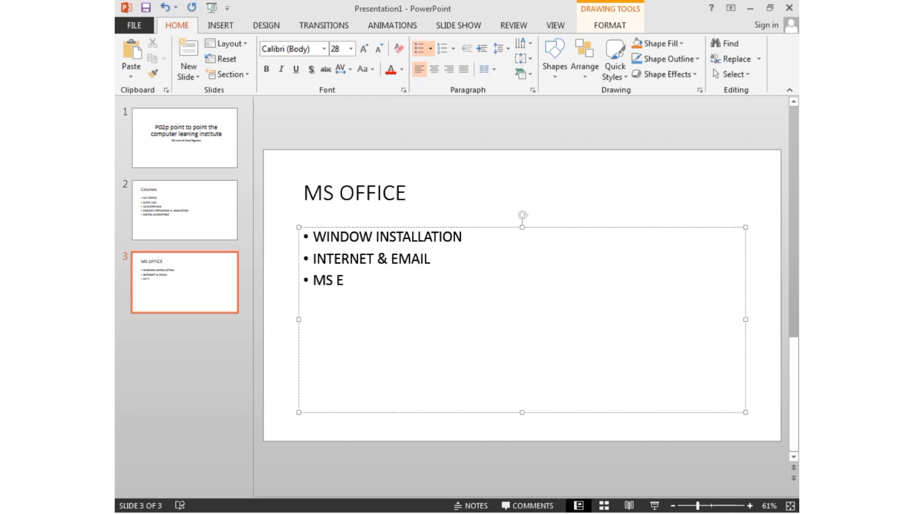
pyautogui.write('XCEL ')
pyautogui.write('M')
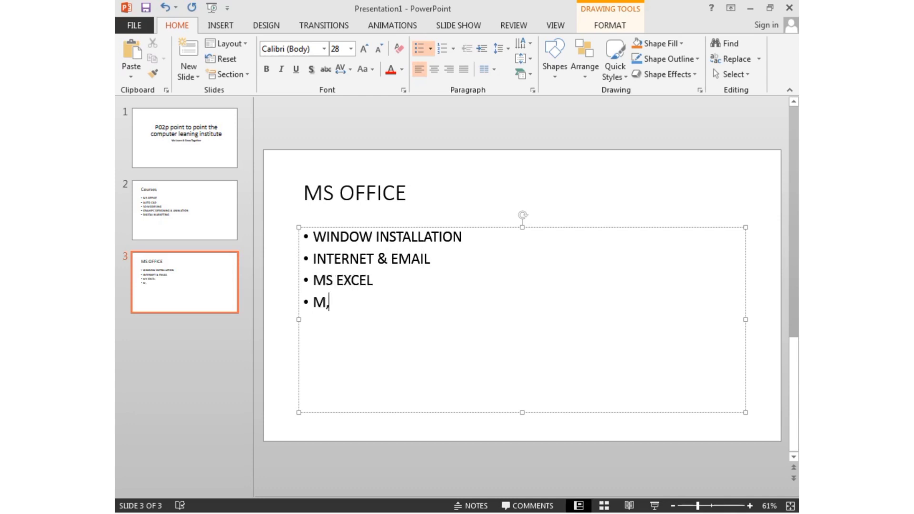
pyautogui.write('S PO')
pyautogui.write('WERPOINT')
pyautogui.press('Return')
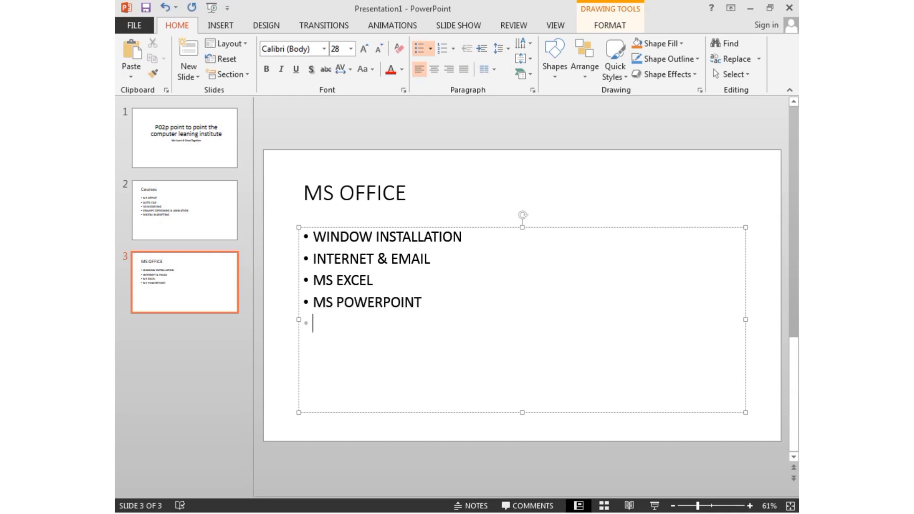
pyautogui.write('MS WOP')
pyautogui.press('BackSpace')
pyautogui.write('RD')
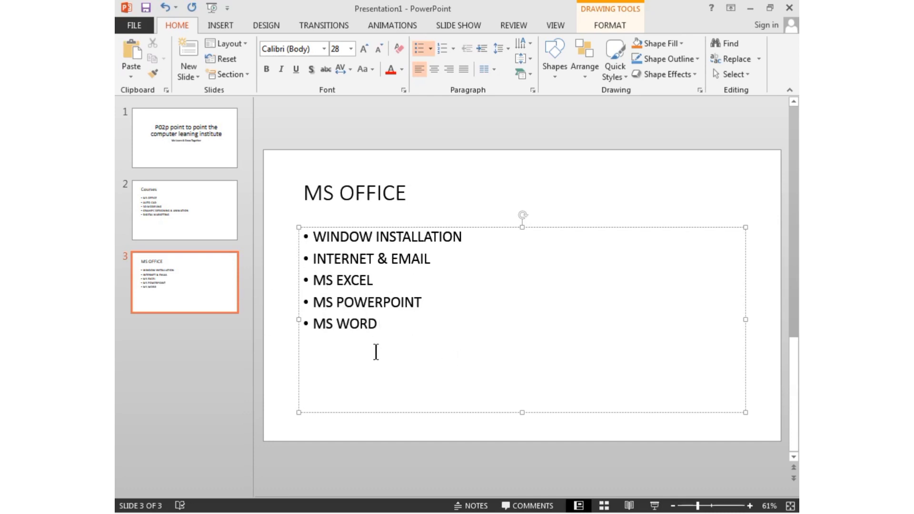
pyautogui.press('Return')
# Step: Add a blank fourth slide after the MS OFFICE slide
pyautogui.click(188, 48)
pyautogui.click(185, 291)
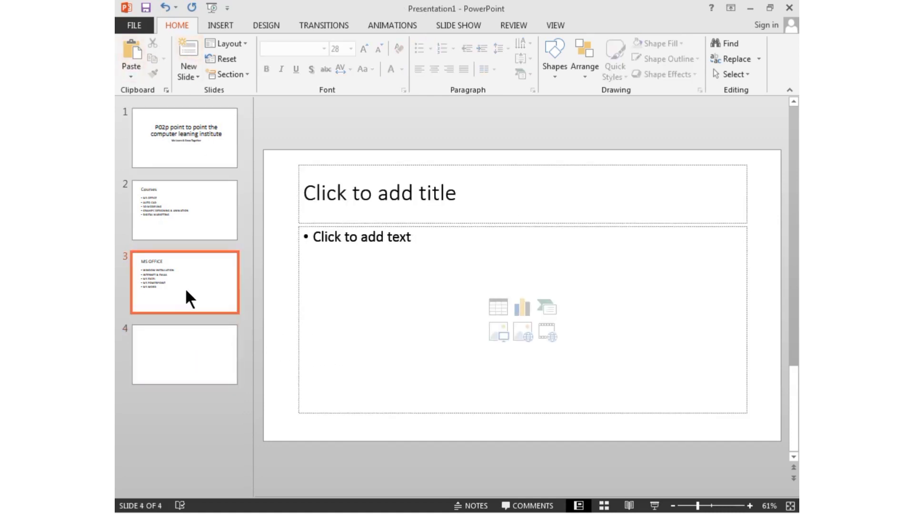
pyautogui.click(163, 237)
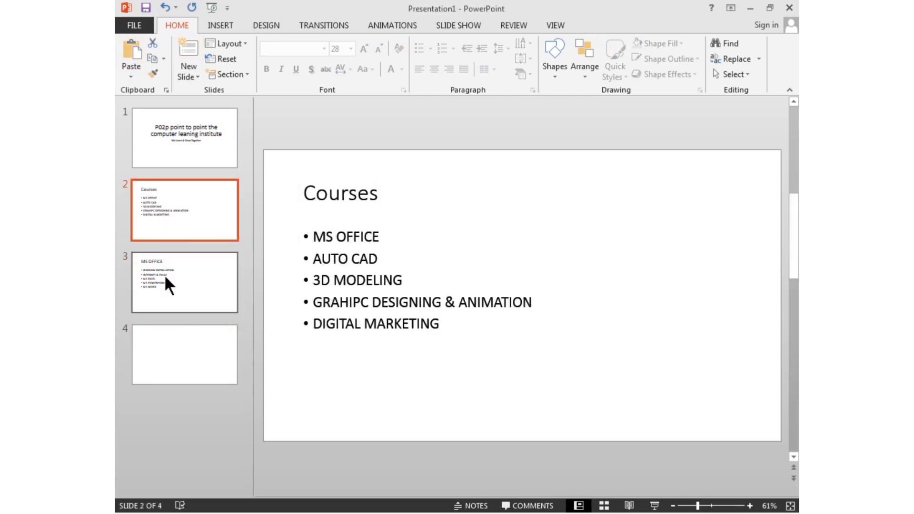
pyautogui.click(193, 345)
# Step: Title slide 4 'Graphic Designing', fixing typos and the stray backslash
pyautogui.click(356, 193)
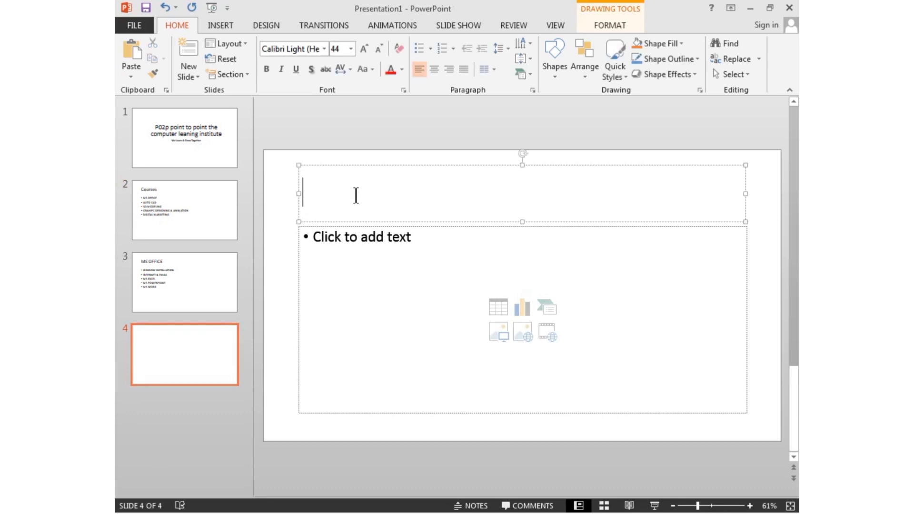
pyautogui.write('GRa')
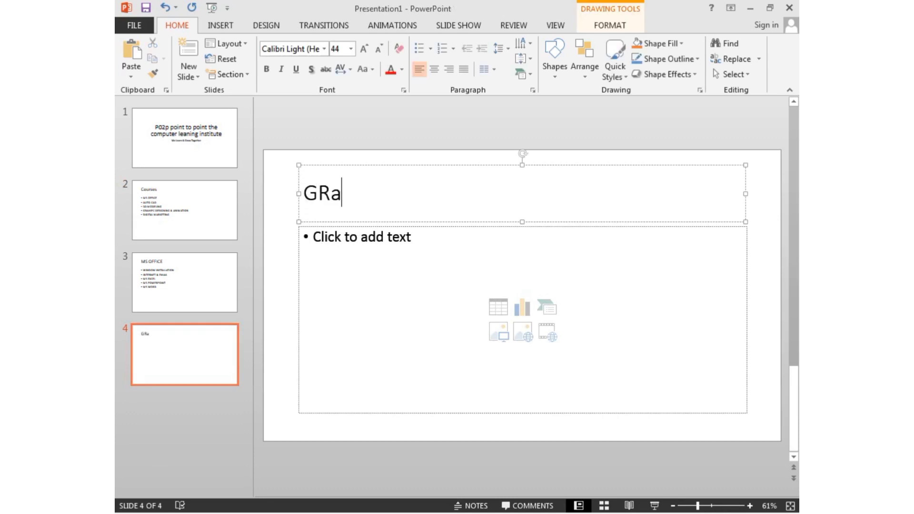
pyautogui.press('BackSpace')
pyautogui.write('aphic ')
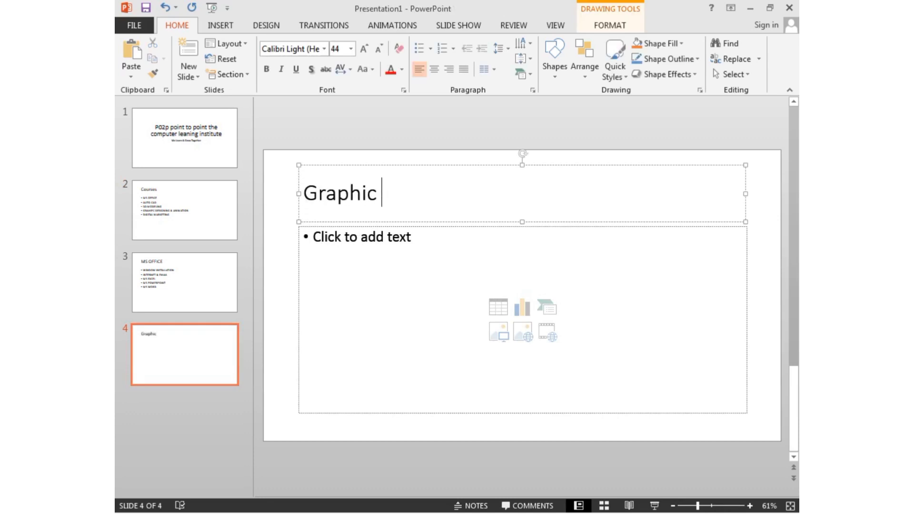
pyautogui.write('designi')
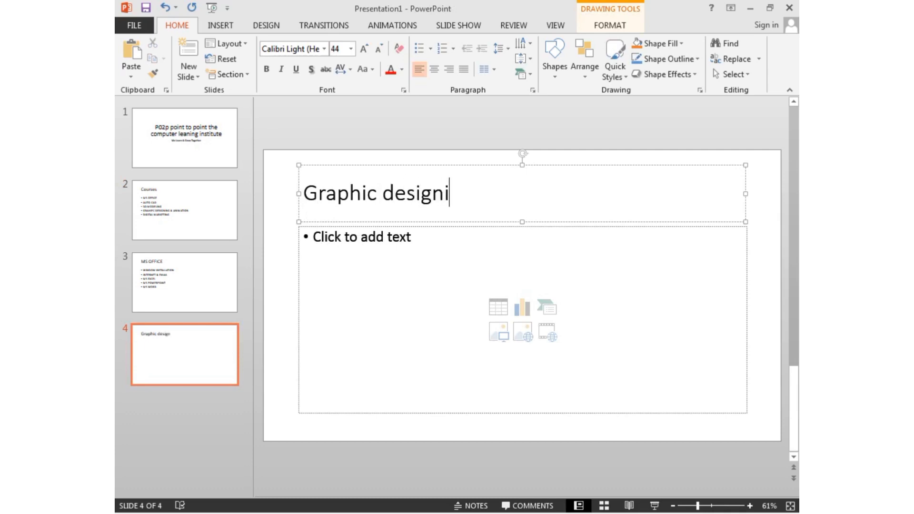
pyautogui.write('ng\\')
pyautogui.press('BackSpace')
pyautogui.click(394, 192)
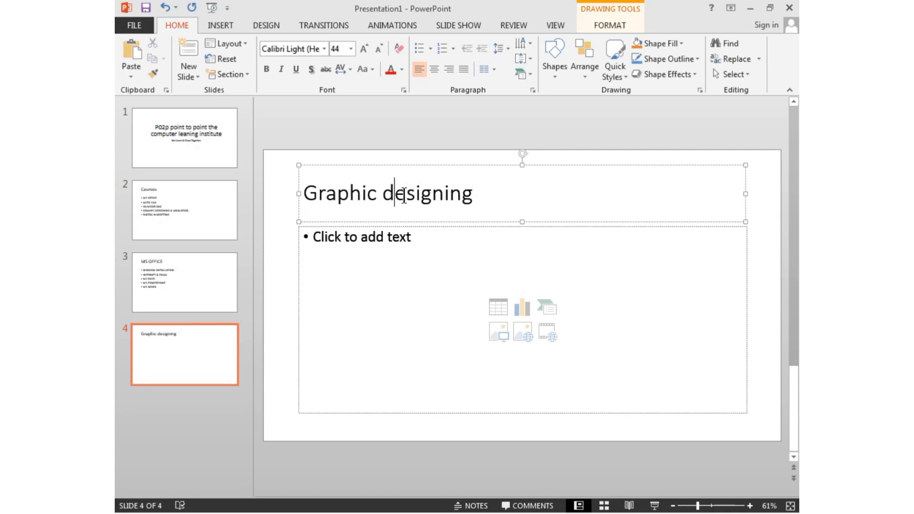
pyautogui.press('BackSpace')
pyautogui.write('D')
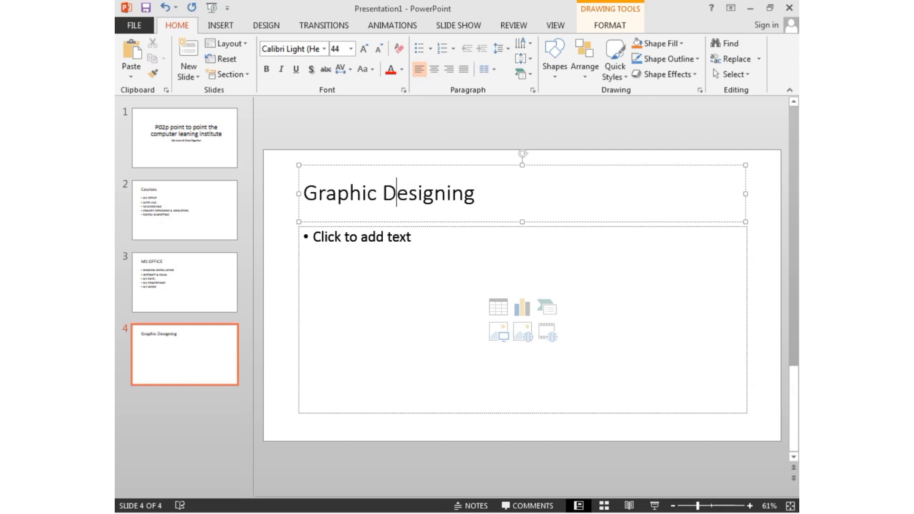
pyautogui.click(344, 239)
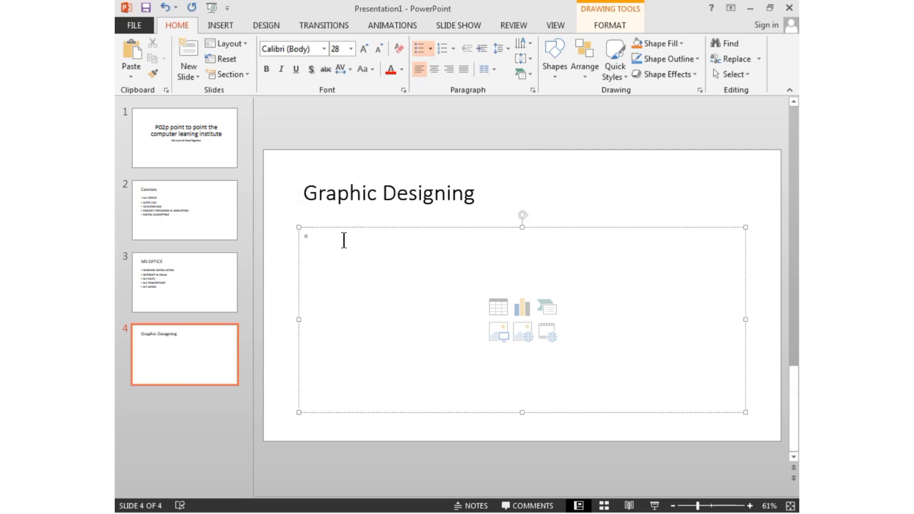
# Step: Type the ADOBE PGOTOSHOP CC and ADOBE ILLUSTRATOR CC bullets, fixing stray characters
pyautogui.write('a')
pyautogui.press('BackSpace')
pyautogui.write('AD')
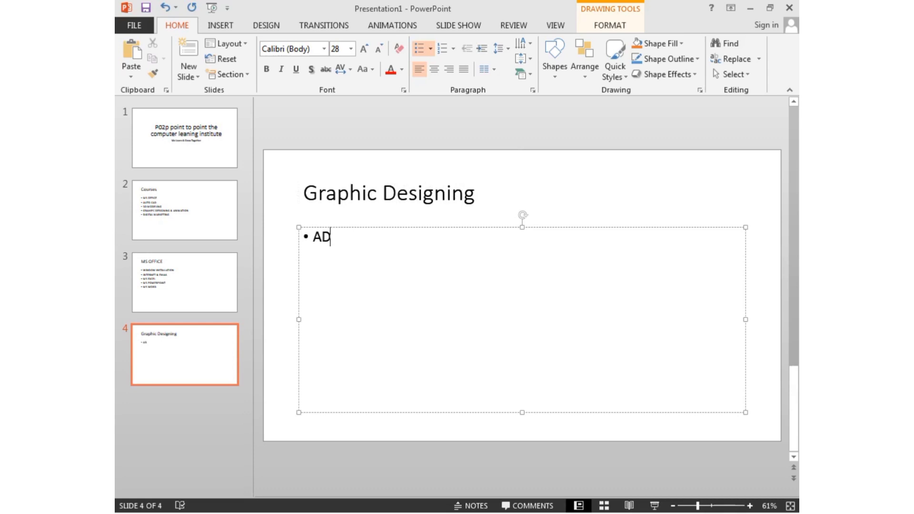
pyautogui.write('OBE PGOTO')
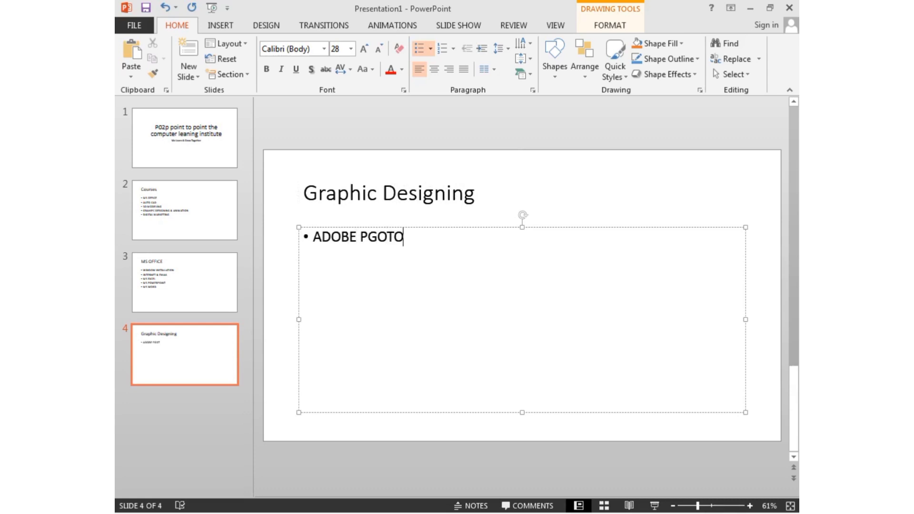
pyautogui.write('SHOP CC')
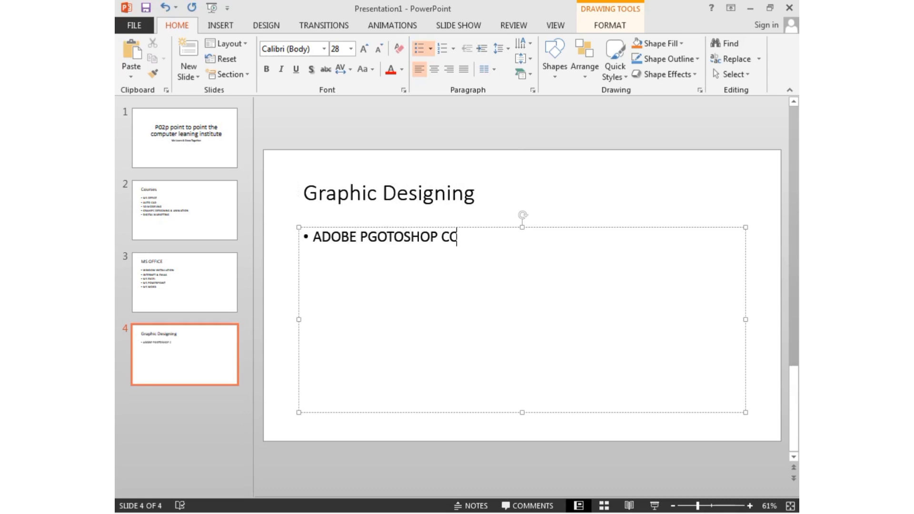
pyautogui.press('Return')
pyautogui.write('ADO')
pyautogui.write('BE ILLUST')
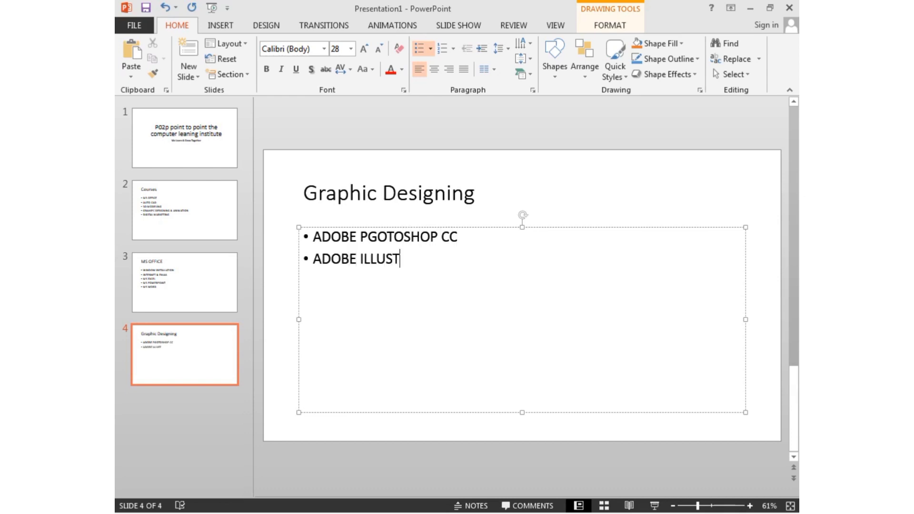
pyautogui.write('RATOR')
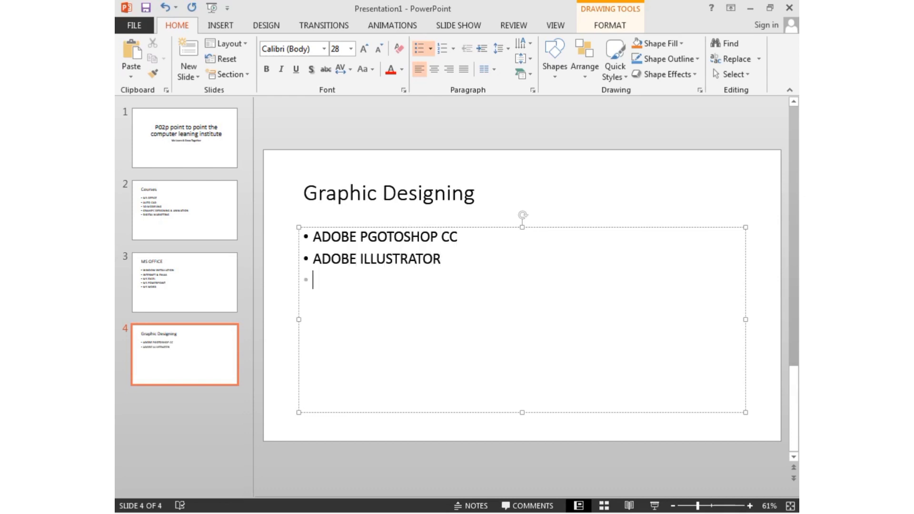
pyautogui.press('BackSpace')
pyautogui.press('BackSpace')
pyautogui.write('C')
pyautogui.write('C')
pyautogui.press('BackSpace')
pyautogui.write('C')
# Step: Add INDESIGN, CORAL DRAW and URDU INPAGE as the remaining bullets, correcting the typos
pyautogui.press('Return')
pyautogui.write('IN')
pyautogui.write('DESIGN')
pyautogui.press('Return')
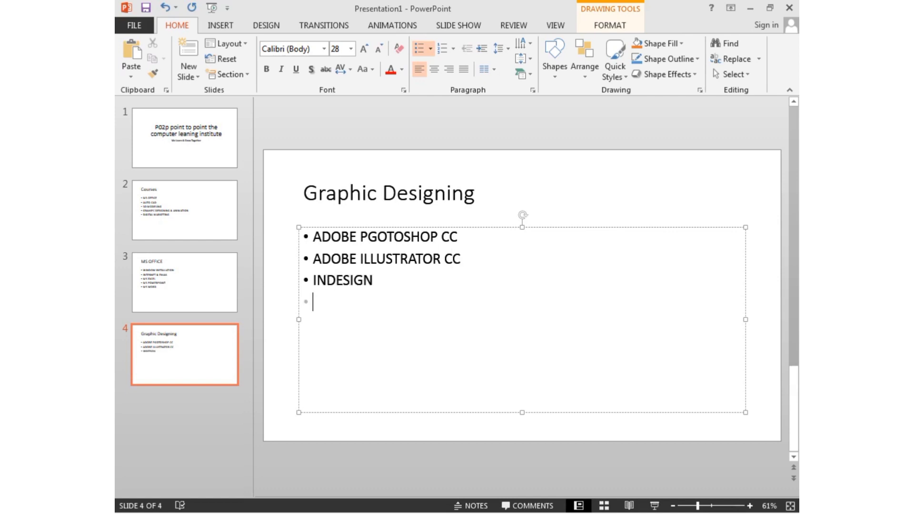
pyautogui.write('CORAL D')
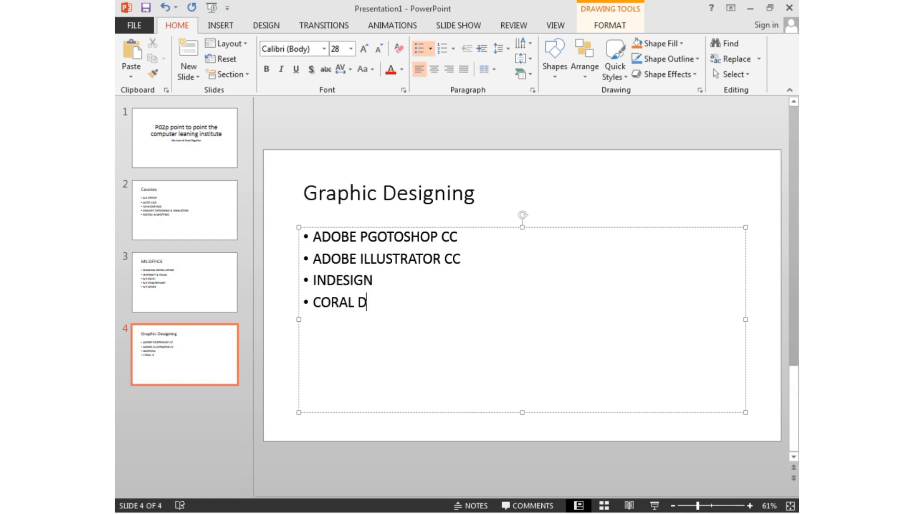
pyautogui.write('RAW')
pyautogui.press('Return')
pyautogui.write('UERDU')
pyautogui.press('BackSpace')
pyautogui.press('BackSpace')
pyautogui.press('BackSpace')
pyautogui.press('BackSpace')
pyautogui.press('BackSpace')
pyautogui.write('URDU')
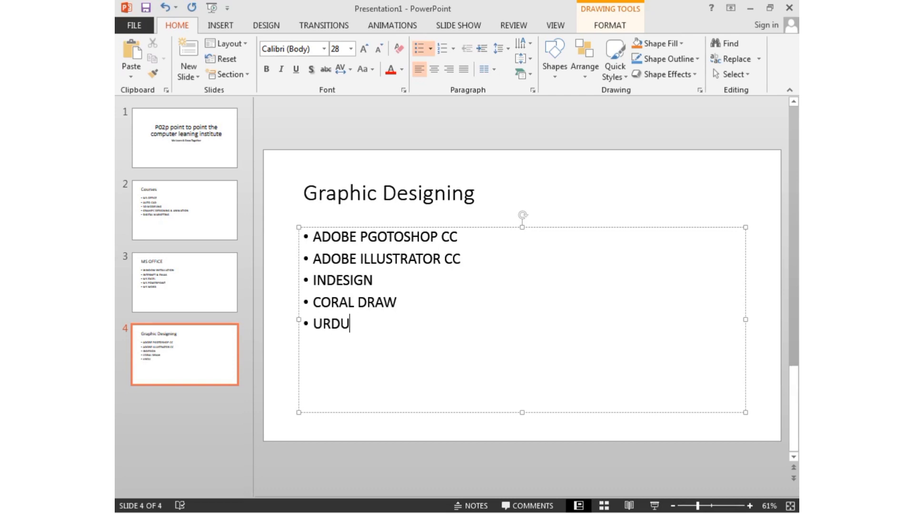
pyautogui.write(' IJN')
pyautogui.press('BackSpace')
pyautogui.press('BackSpace')
pyautogui.press('BackSpace')
pyautogui.write('IN')
pyautogui.write('Pgw')
pyautogui.press('BackSpace')
pyautogui.press('BackSpace')
pyautogui.write('aa')
pyautogui.press('BackSpace')
pyautogui.press('BackSpace')
pyautogui.write('A')
pyautogui.write('GH')
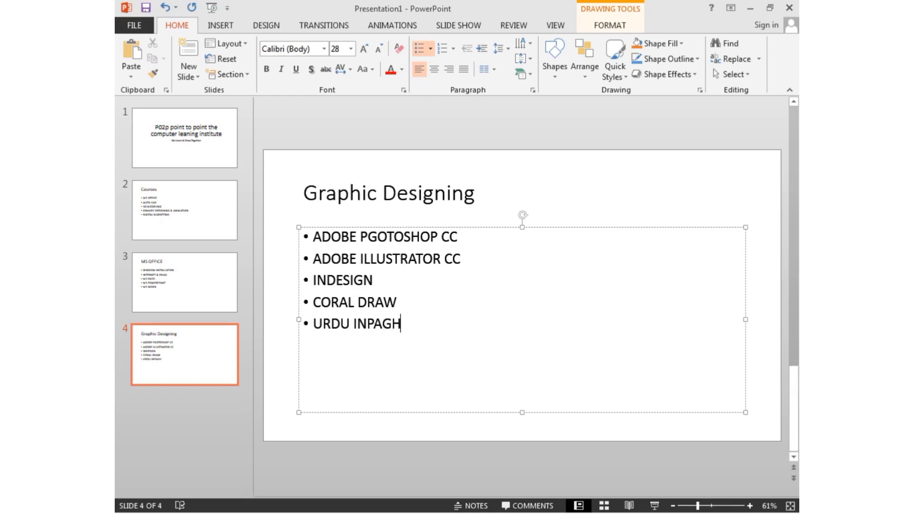
pyautogui.press('BackSpace')
pyautogui.write('E')
# Step: Cycle through the title, Courses, MS OFFICE and Graphic Designing thumbnails, finishing on Courses (slide 2)
pyautogui.click(198, 265)
pyautogui.click(198, 345)
pyautogui.click(207, 254)
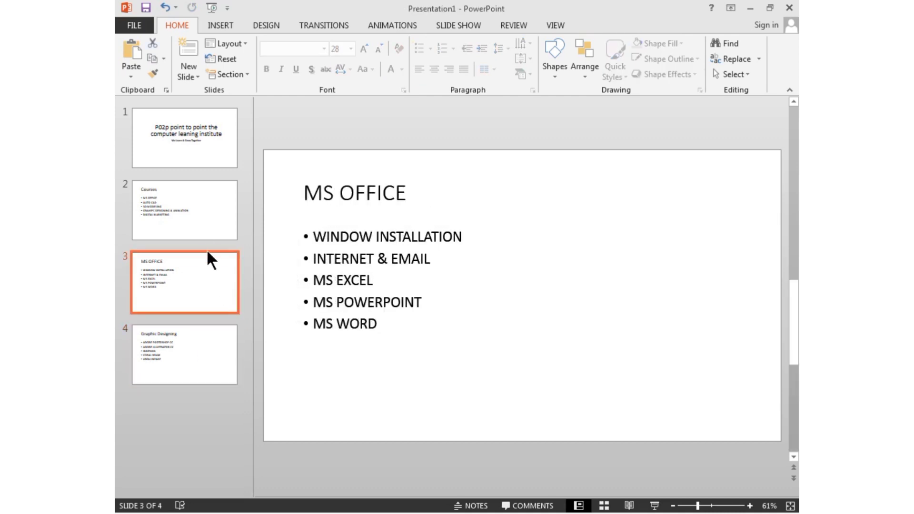
pyautogui.click(204, 209)
pyautogui.click(197, 145)
pyautogui.click(182, 203)
pyautogui.click(181, 282)
pyautogui.click(209, 350)
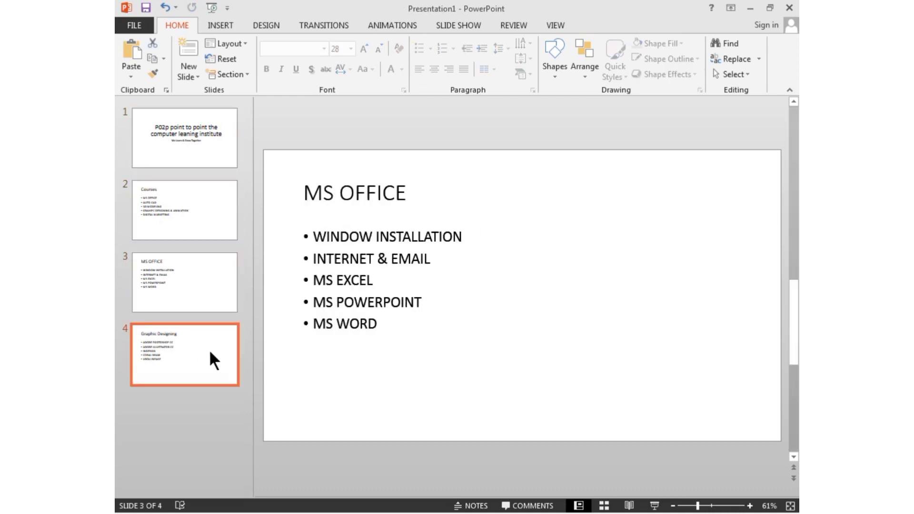
pyautogui.click(219, 292)
pyautogui.click(201, 218)
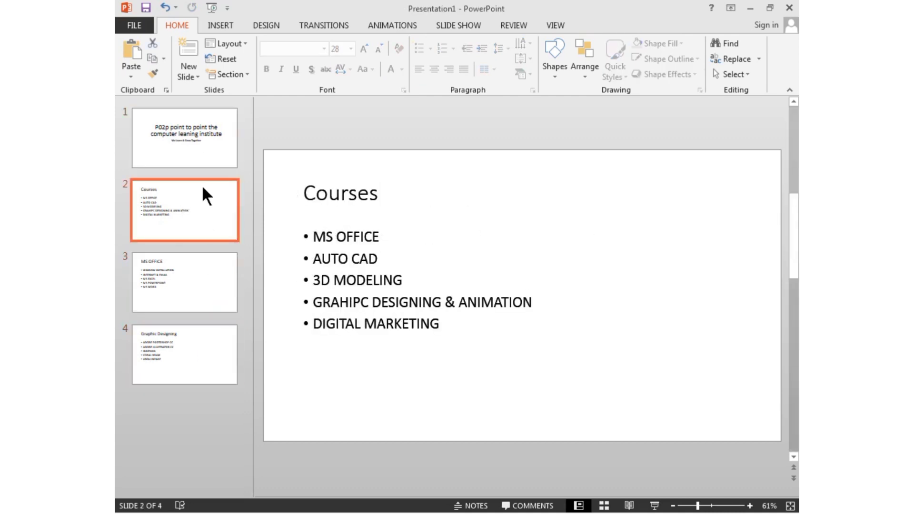
pyautogui.click(192, 131)
pyautogui.click(189, 204)
pyautogui.click(196, 250)
pyautogui.click(196, 261)
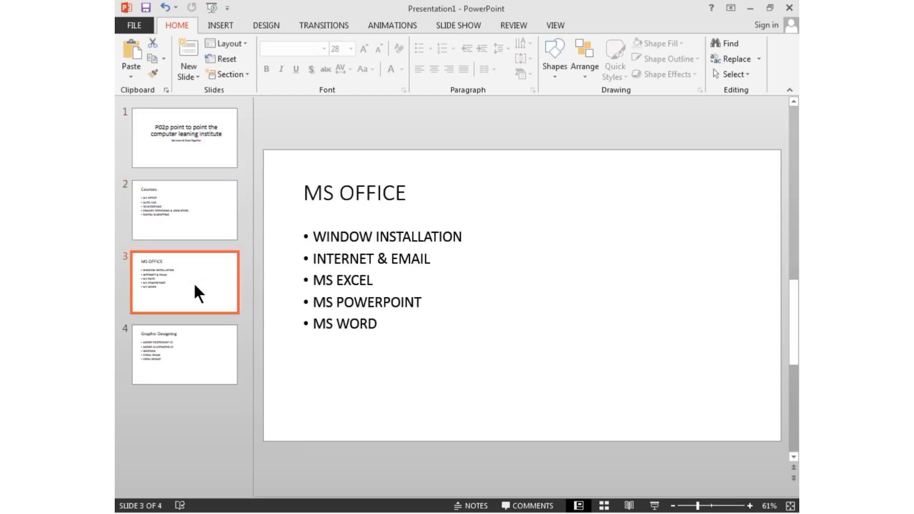
pyautogui.click(202, 371)
pyautogui.click(196, 290)
pyautogui.click(179, 190)
pyautogui.click(190, 141)
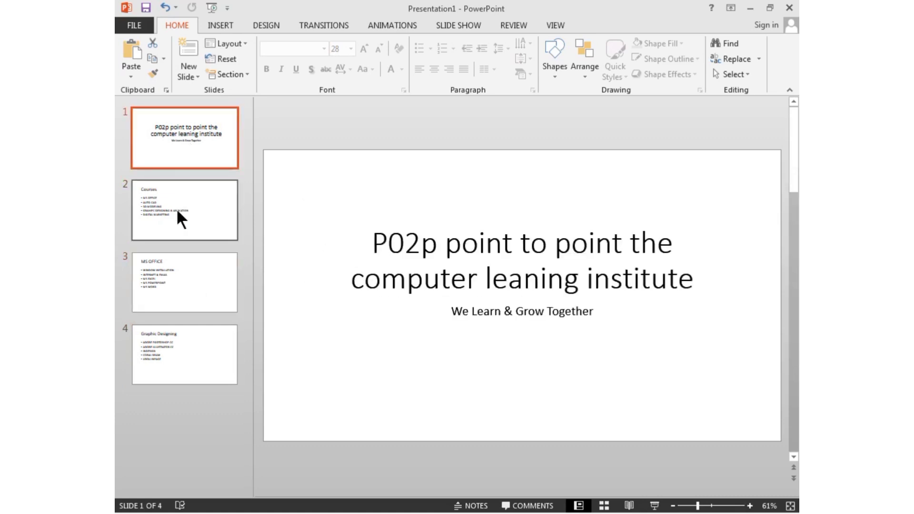
pyautogui.click(176, 208)
pyautogui.click(178, 291)
pyautogui.click(173, 367)
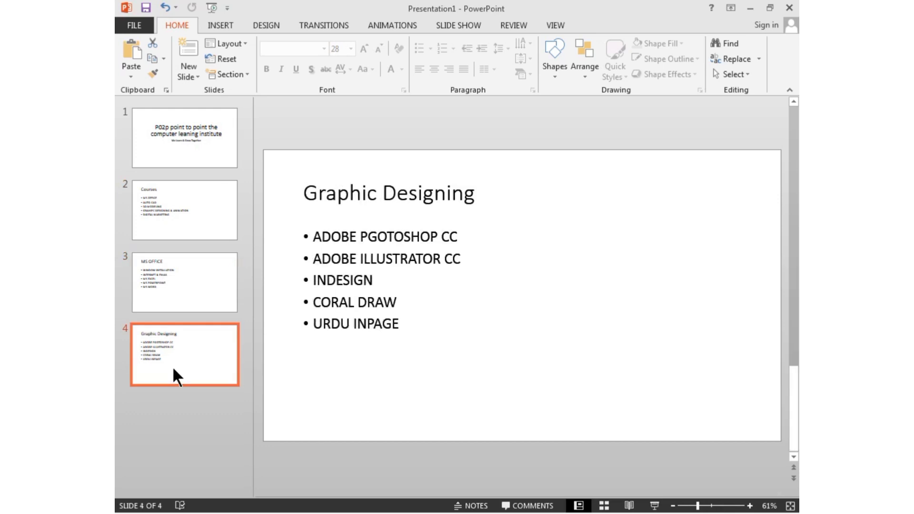
pyautogui.click(182, 289)
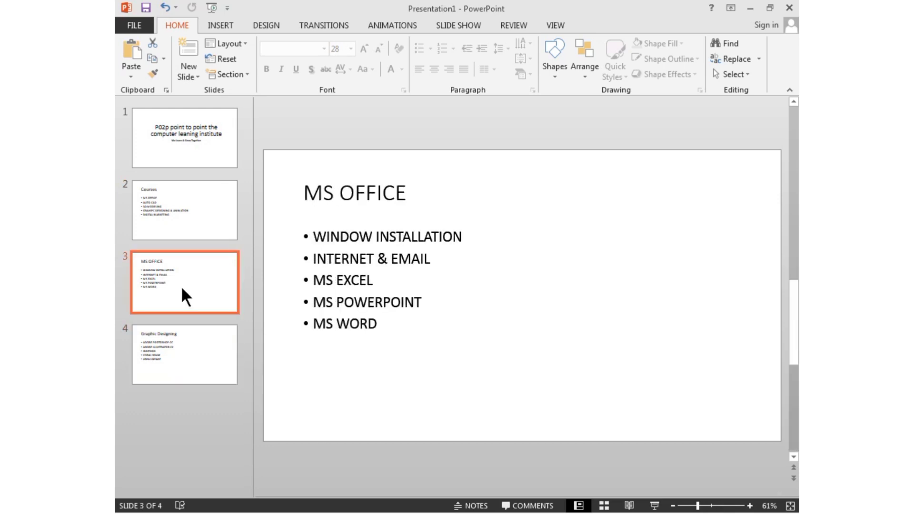
pyautogui.click(159, 203)
pyautogui.click(191, 155)
pyautogui.click(193, 209)
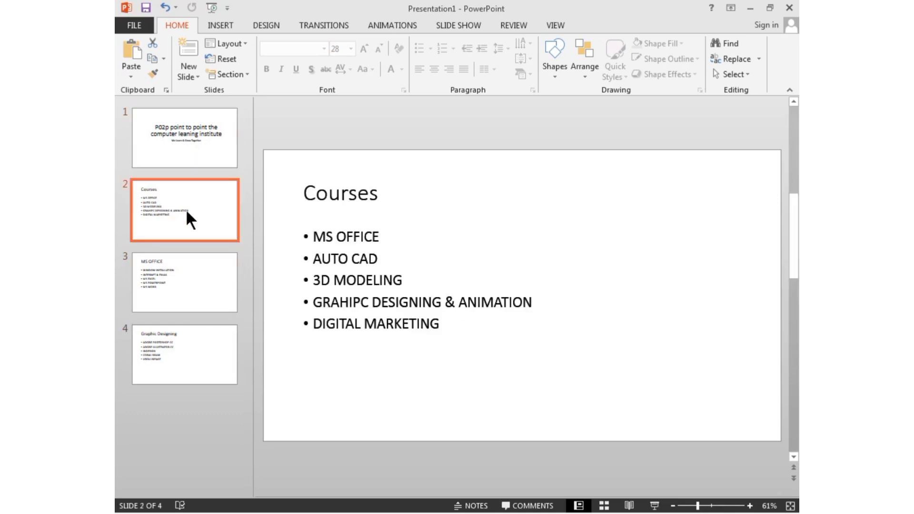
pyautogui.click(202, 275)
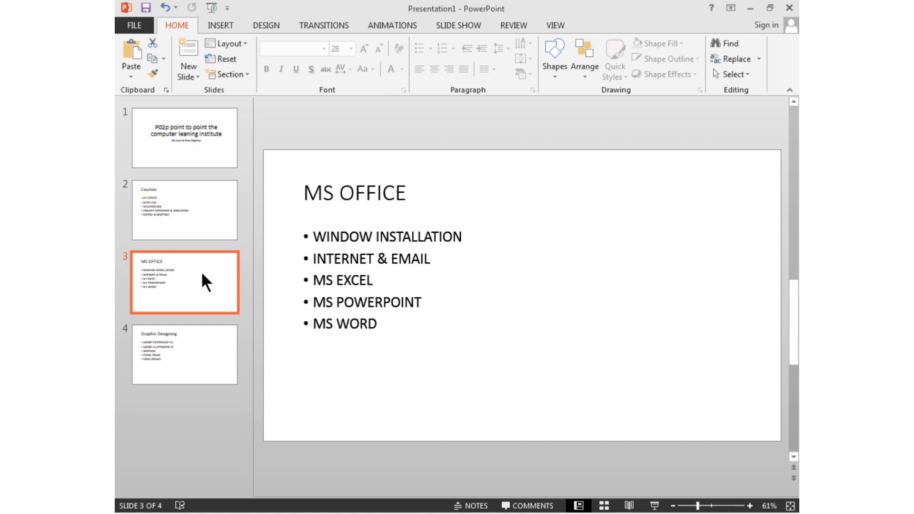
pyautogui.press('Up')
pyautogui.press('Up')
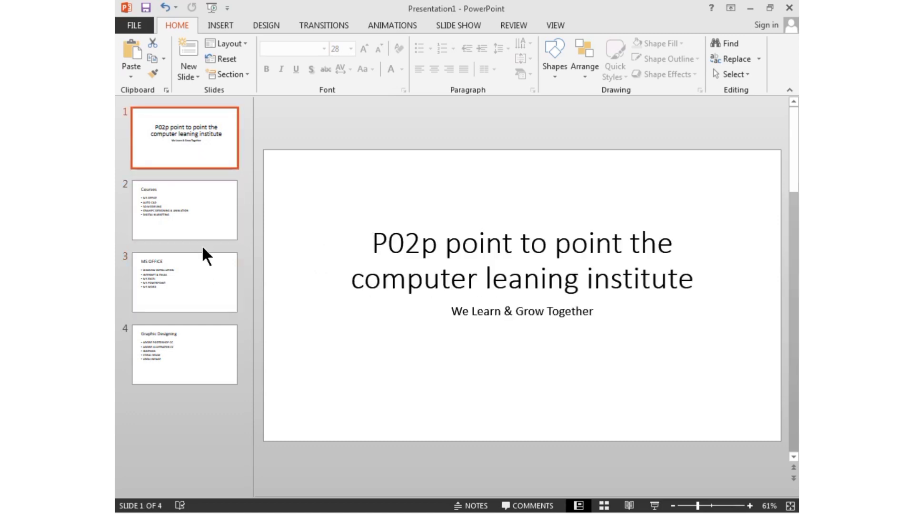
pyautogui.press('Down')
pyautogui.click(197, 285)
pyautogui.click(198, 360)
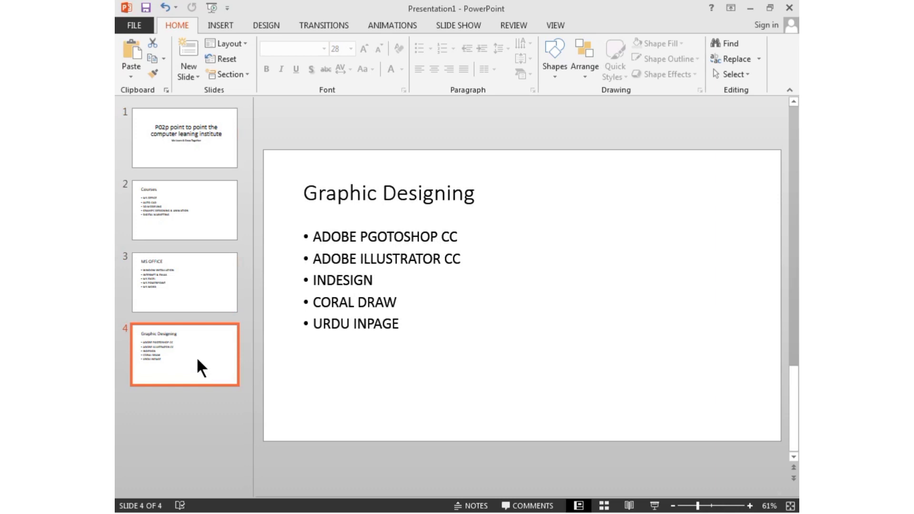
pyautogui.click(196, 304)
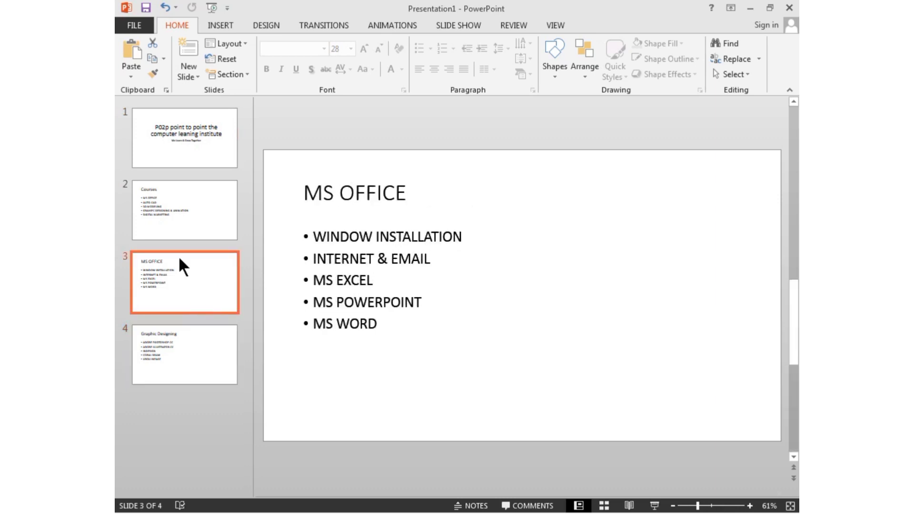
pyautogui.click(188, 209)
pyautogui.click(190, 157)
pyautogui.click(197, 224)
pyautogui.click(196, 275)
pyautogui.click(195, 344)
pyautogui.click(187, 277)
pyautogui.click(195, 205)
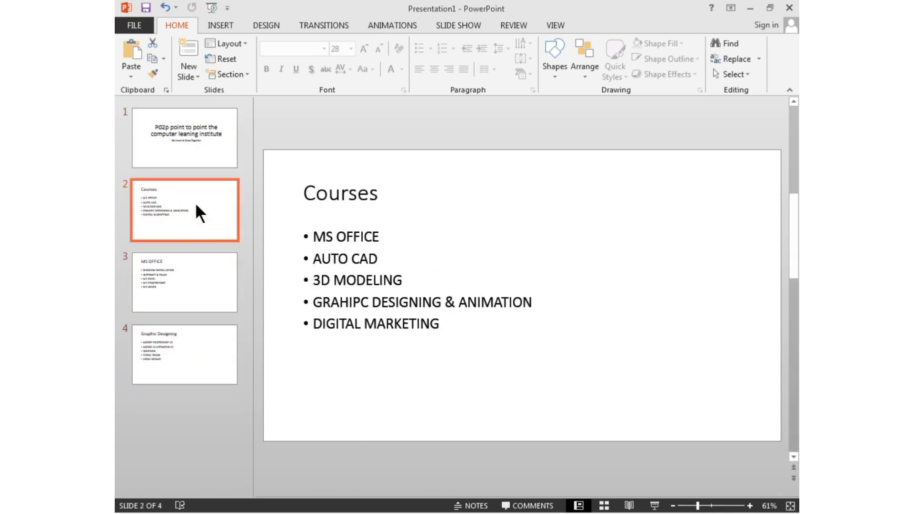
pyautogui.click(193, 271)
pyautogui.click(192, 333)
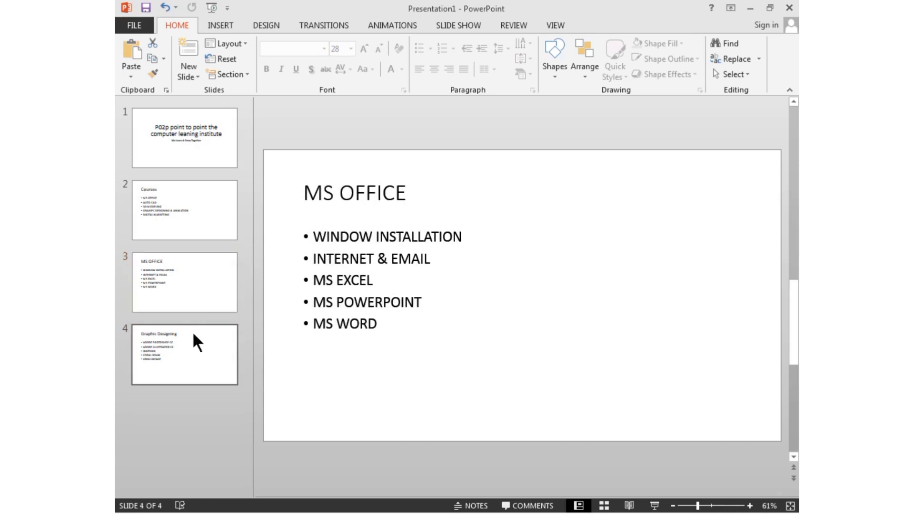
pyautogui.click(190, 276)
pyautogui.click(191, 200)
pyautogui.click(192, 147)
pyautogui.click(191, 209)
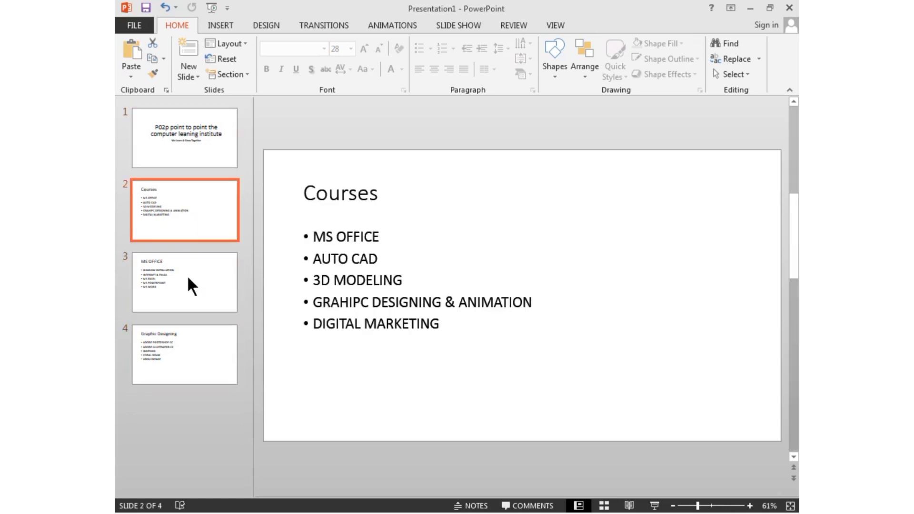